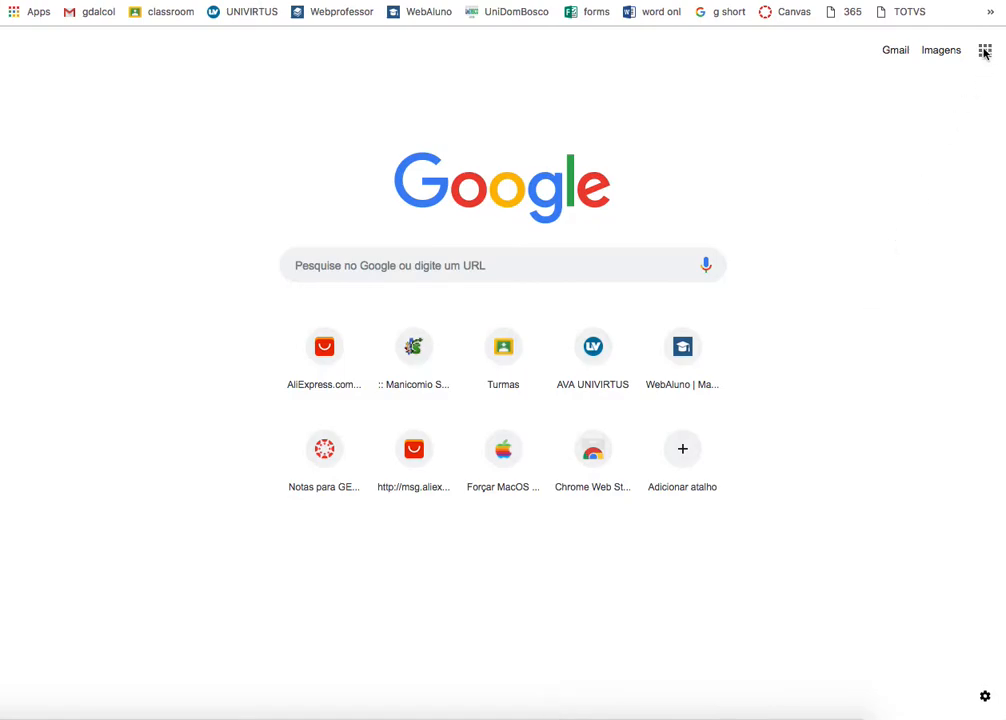
- Open Gmail and choose to sign in with a different Google account
click(903, 54)
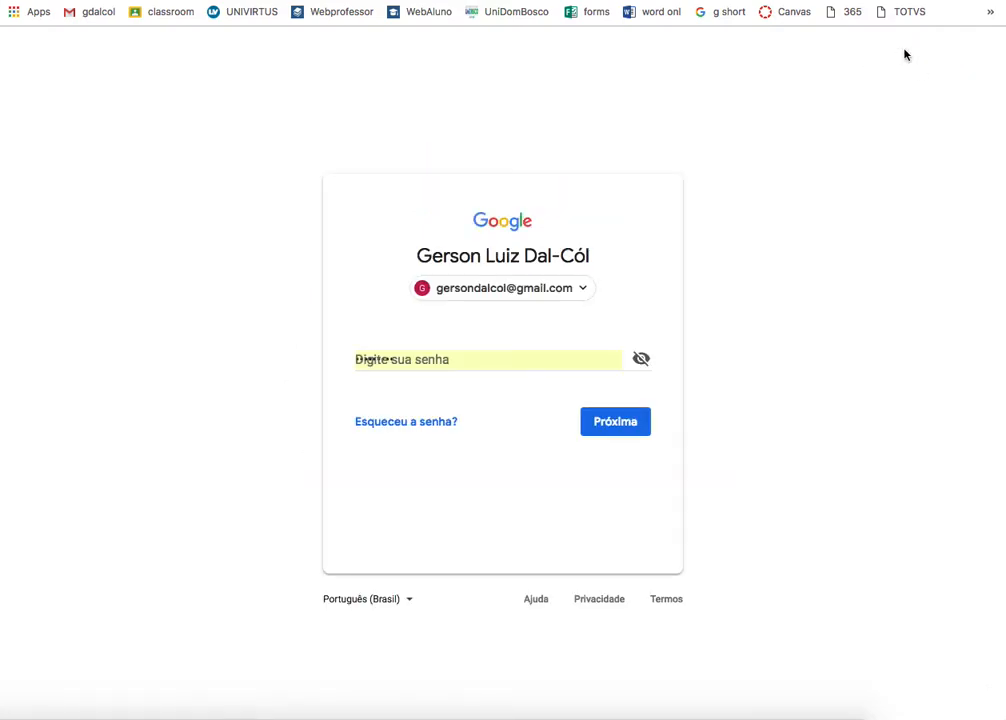
click(585, 289)
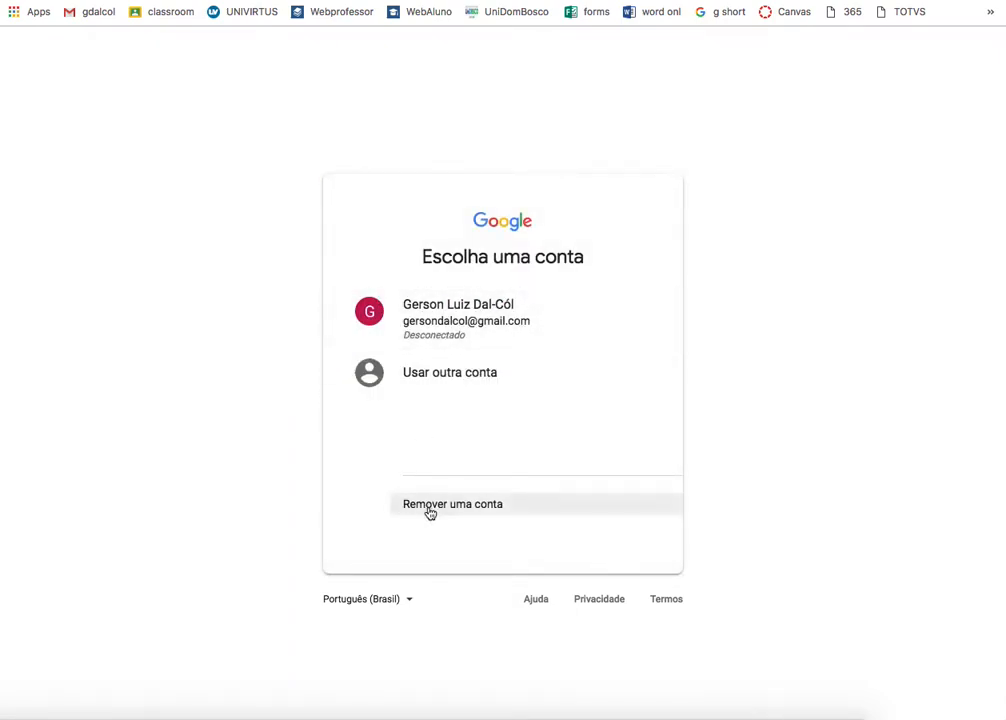
click(9, 0)
click(487, 296)
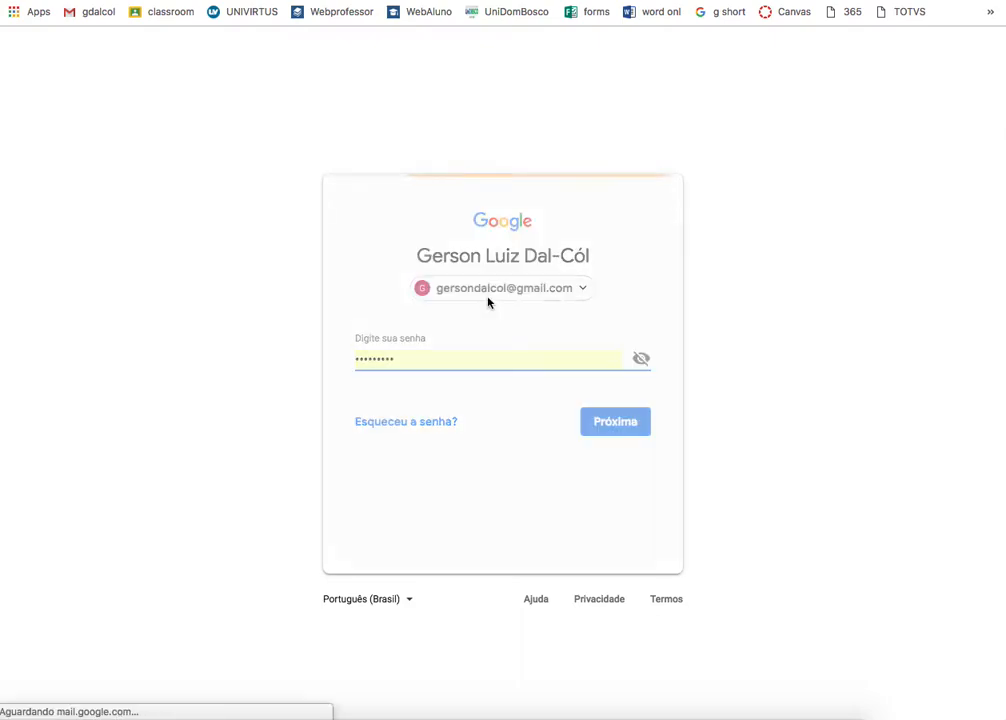
click(427, 381)
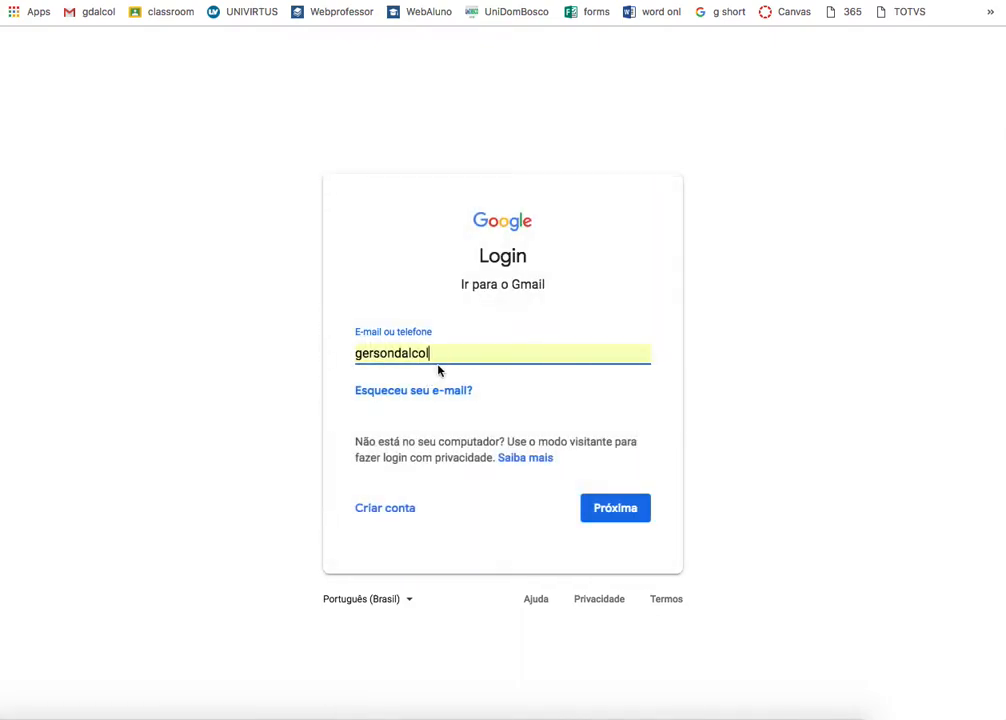
- Enter the other account's email and password, then finish the recovery prompt to reach the inbox
text(1)
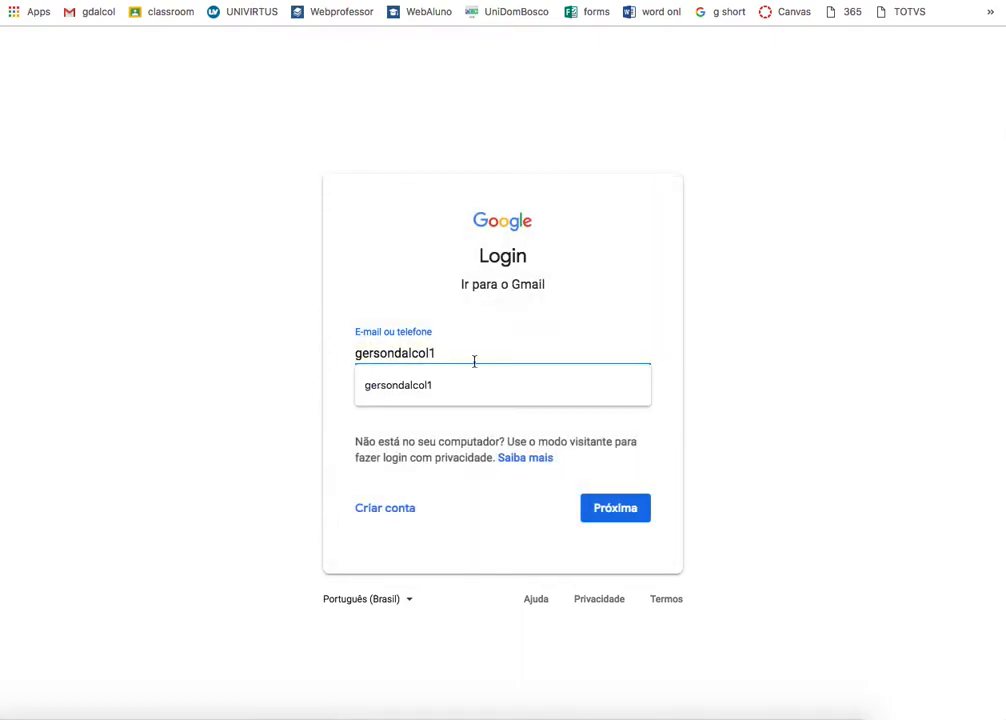
click(683, 400)
click(609, 513)
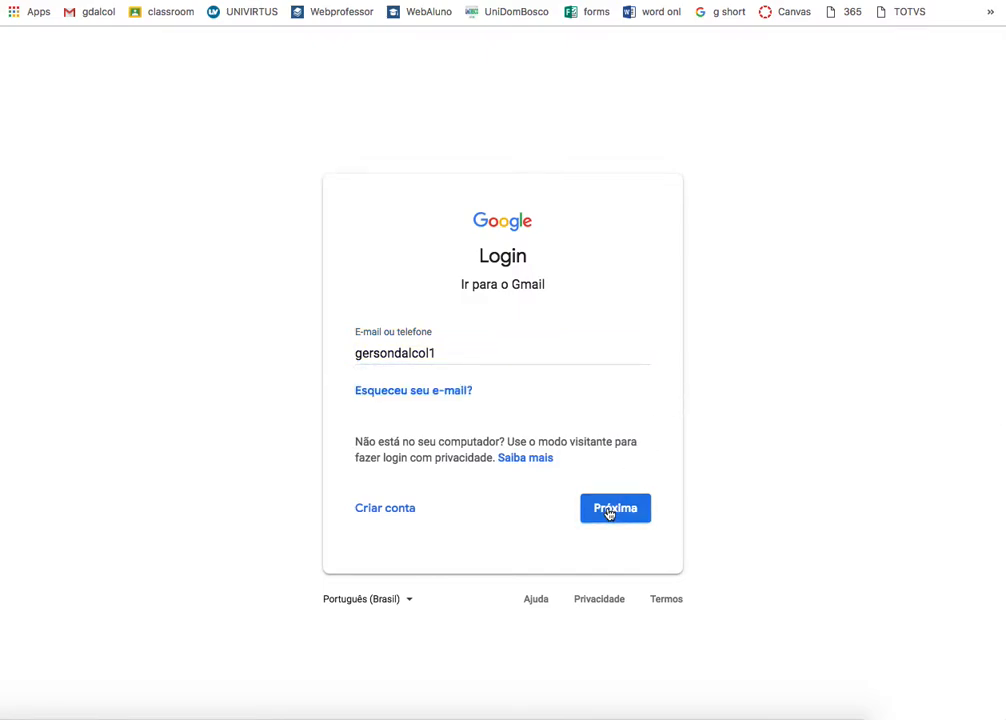
click(609, 513)
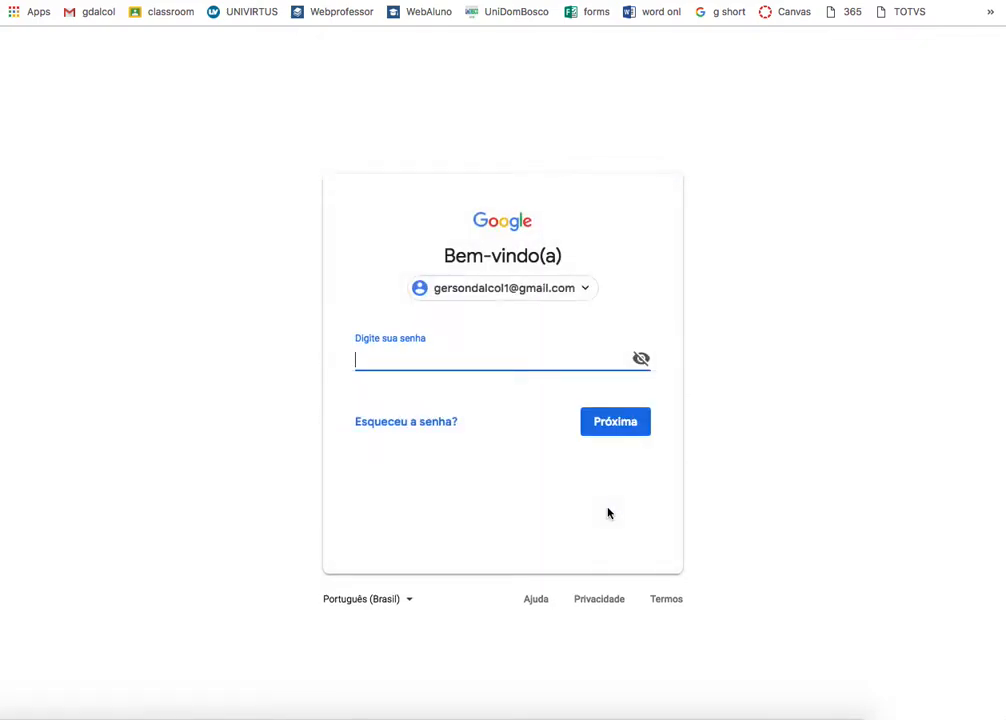
text(•••••••••)
click(618, 428)
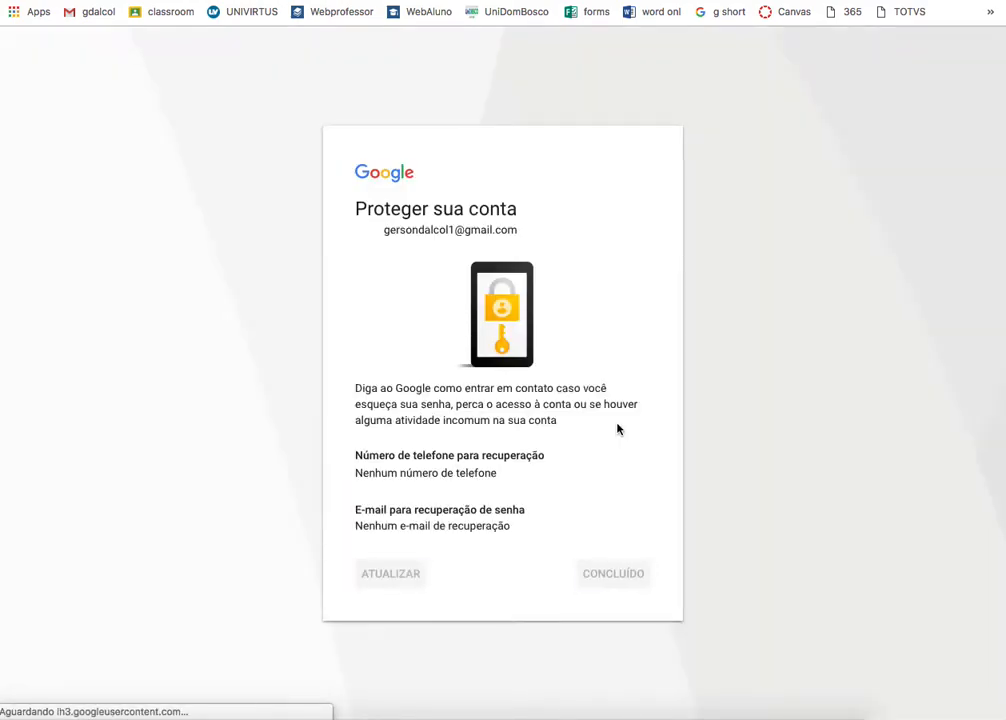
click(582, 580)
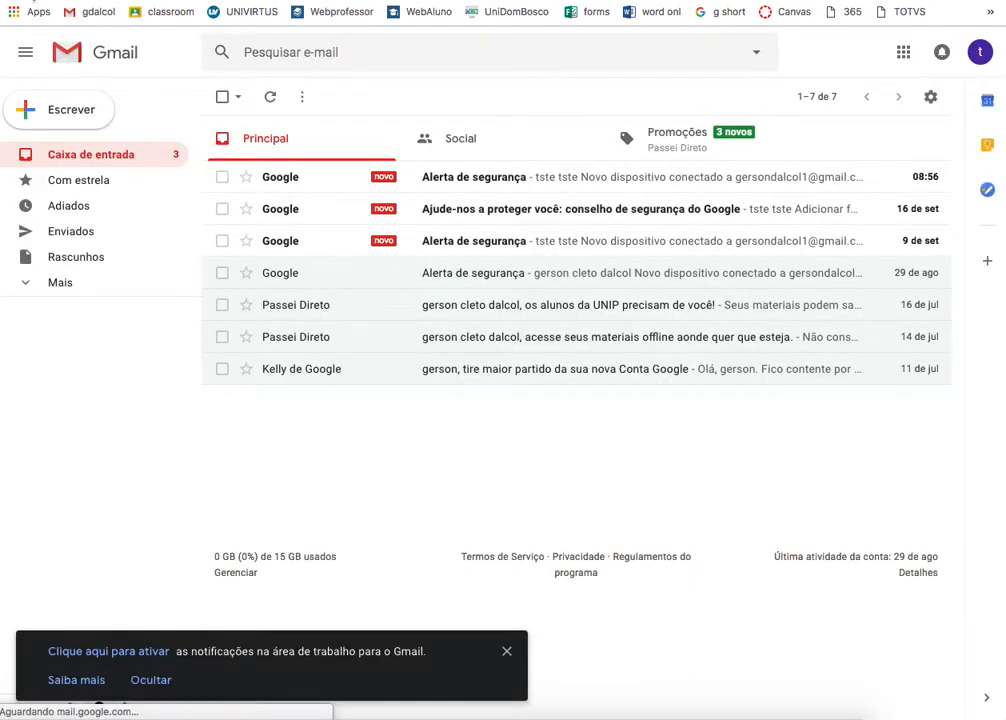
- Return to the Google new-tab page by entering 'google' from the Apps page
click(13, 14)
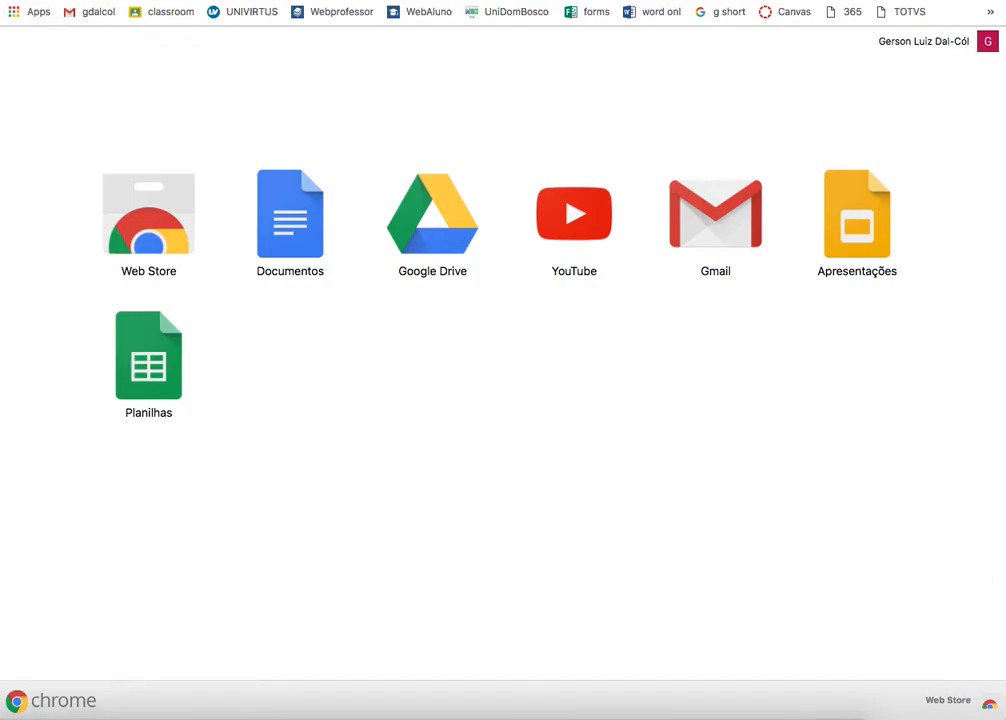
text(google)
key(Return)
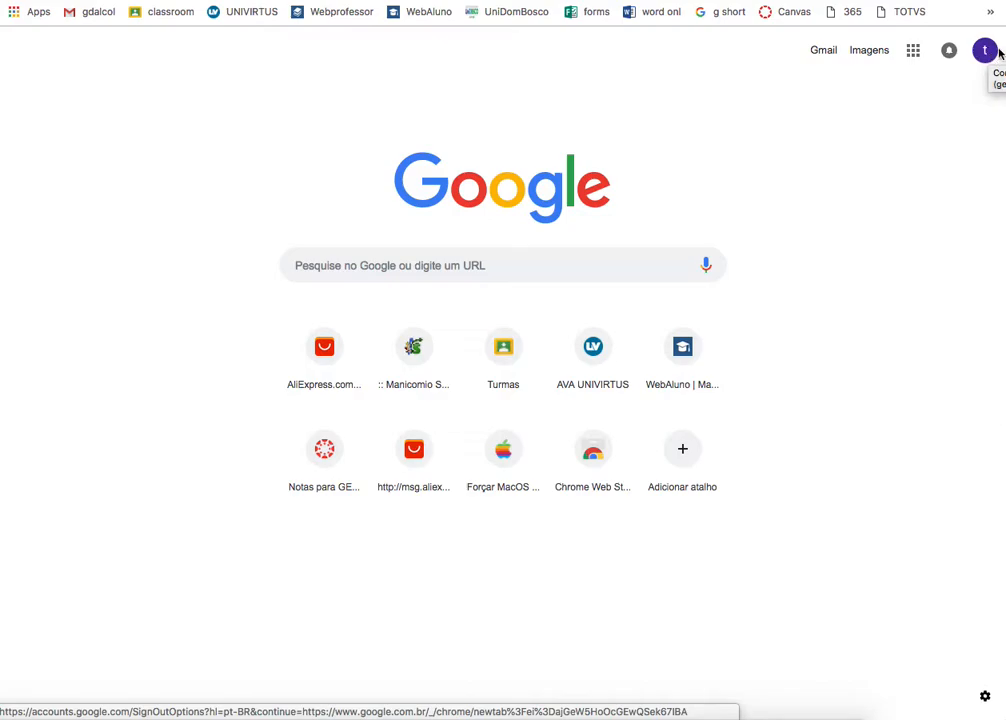
- Launch Google Sala de aula from the expanded Google apps grid
click(913, 55)
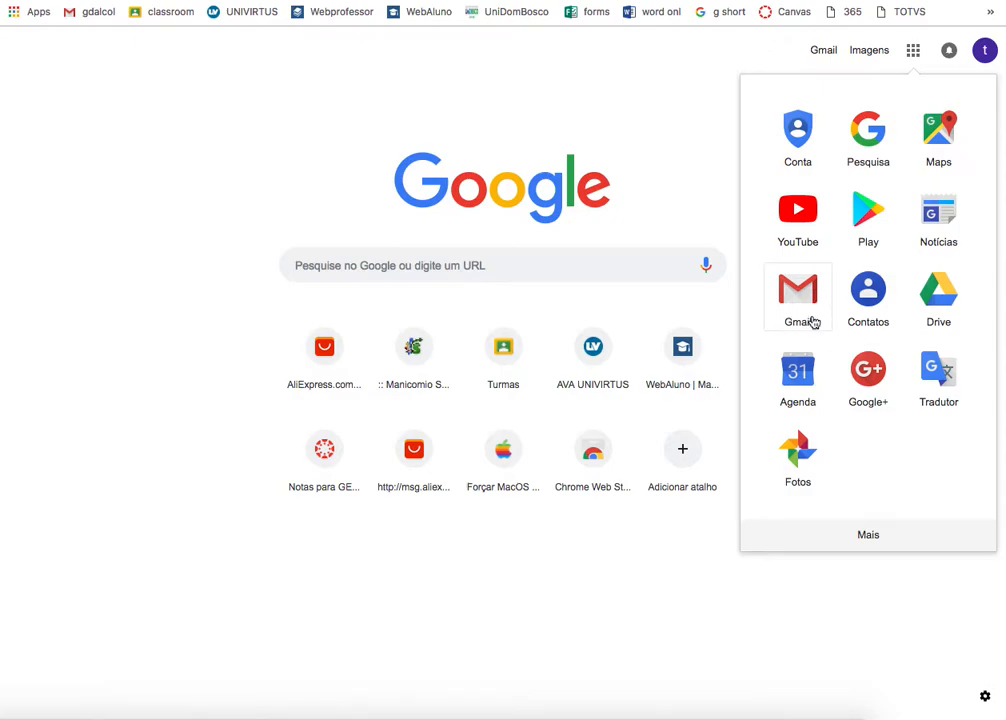
click(866, 548)
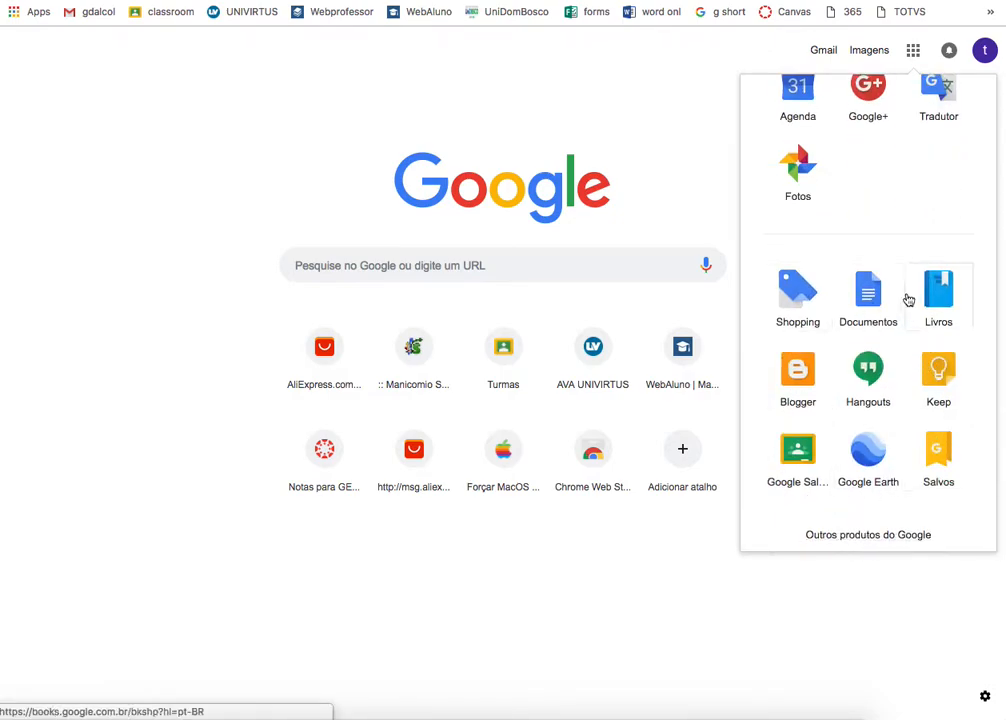
click(801, 459)
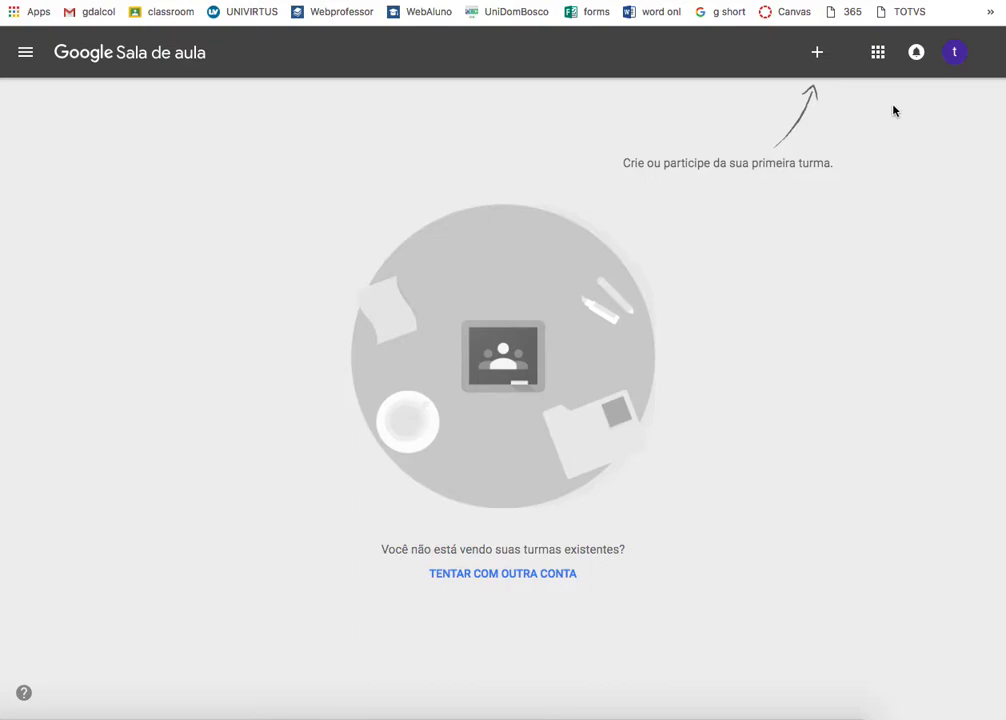
- Start a new class and accept the not-in-a-school acknowledgement
click(817, 54)
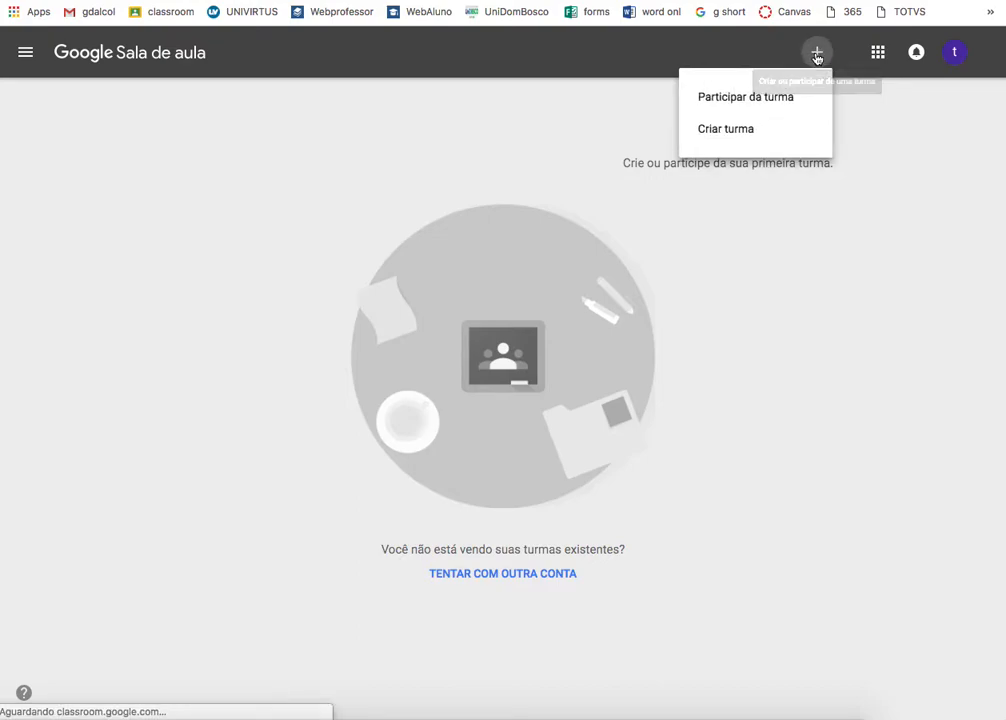
click(726, 131)
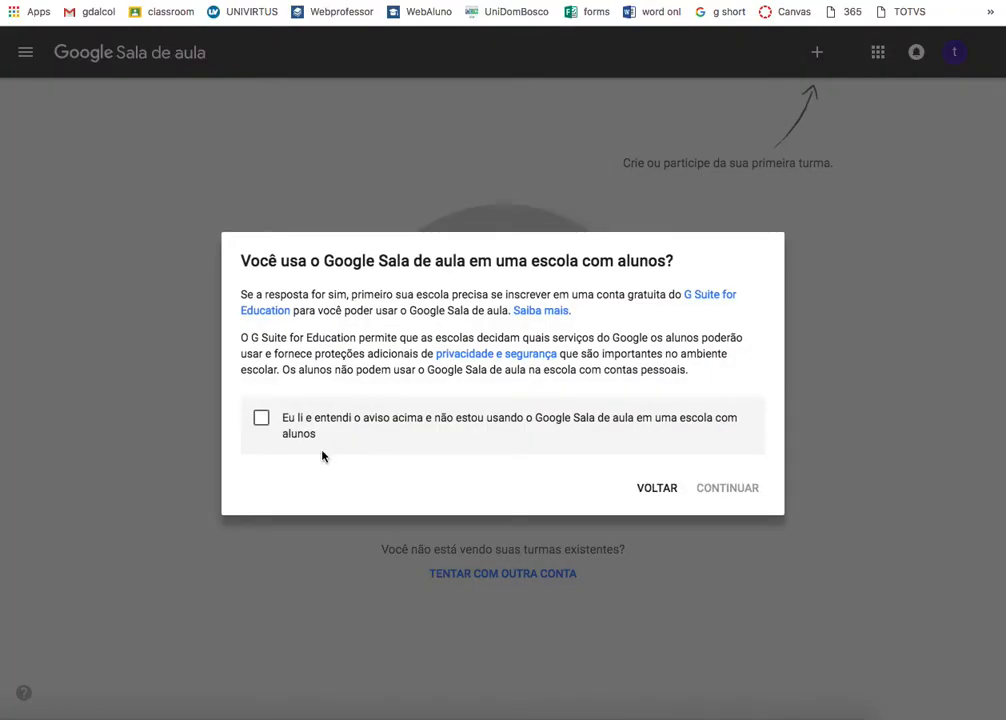
click(261, 417)
click(726, 487)
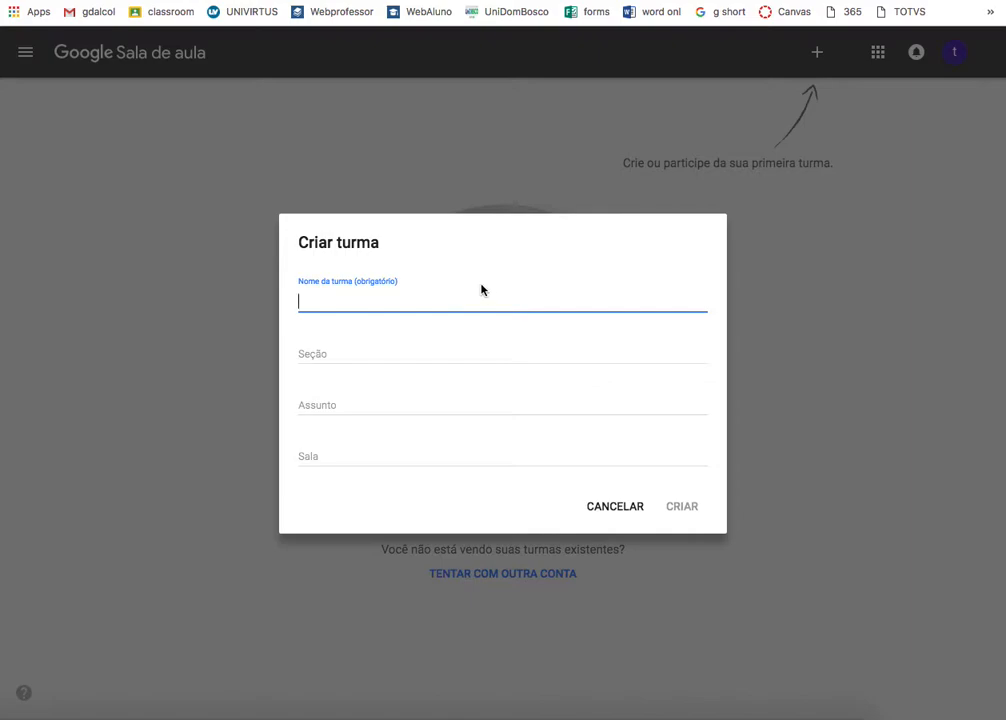
- Create 'Turma Google Classroom 1' with section Matutino and subject 'Nome da instituicao'
text(Turma Google Clas)
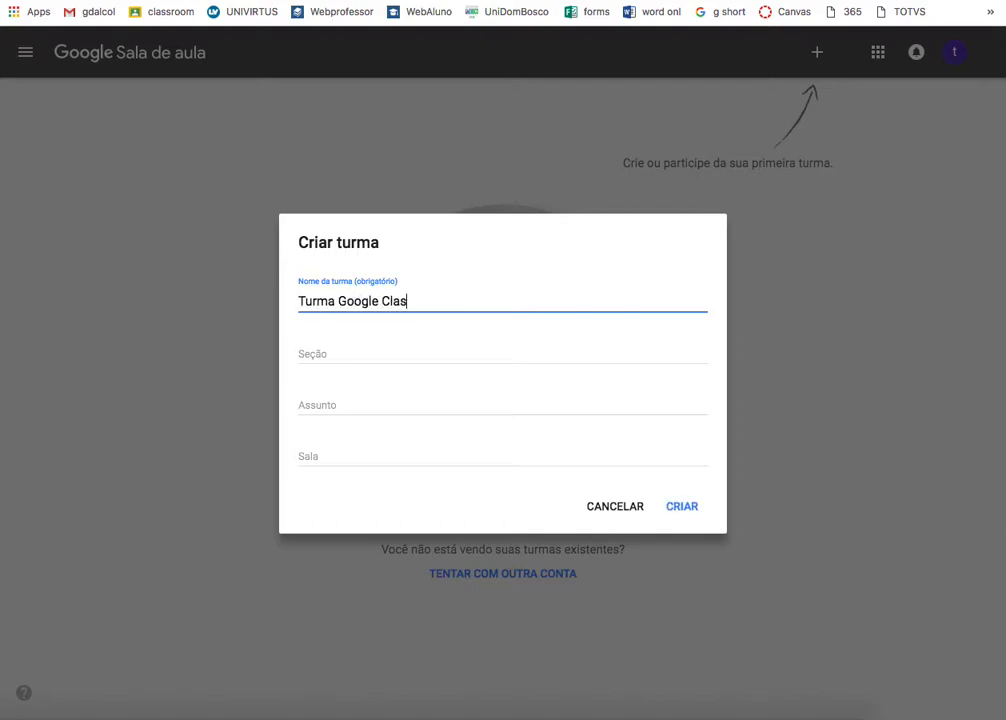
text(sroom 1)
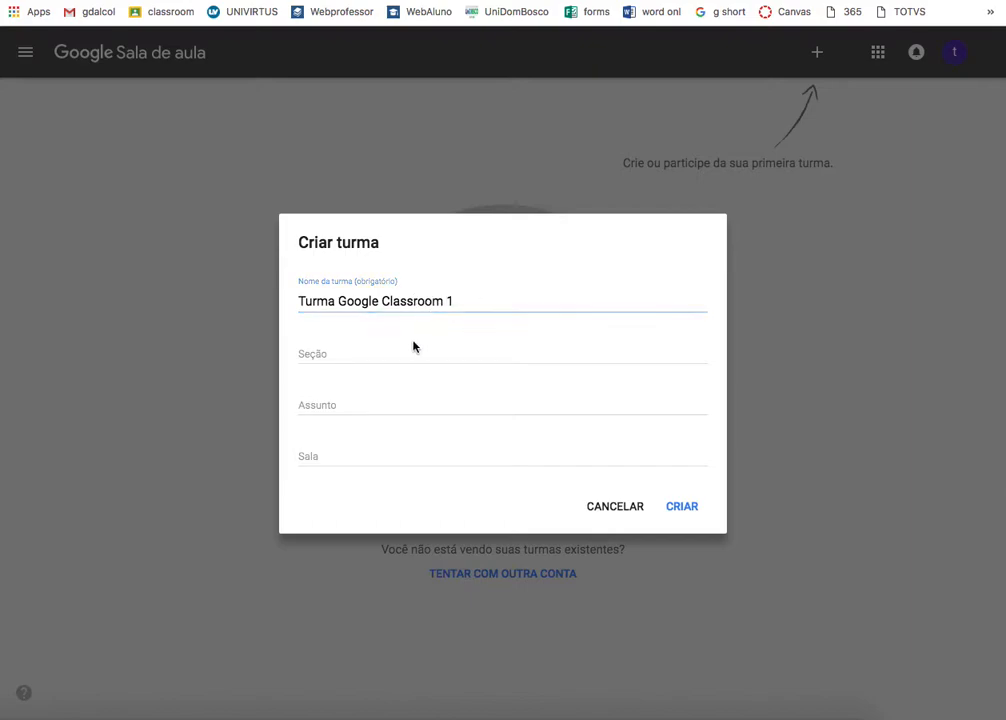
click(380, 348)
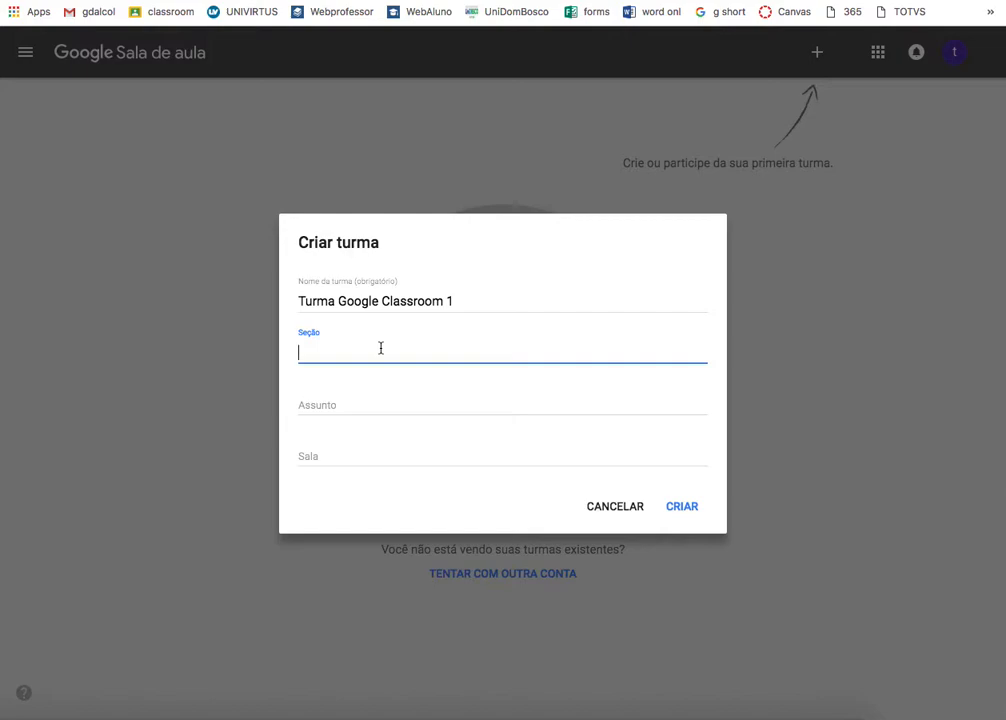
text(Matutino)
click(357, 397)
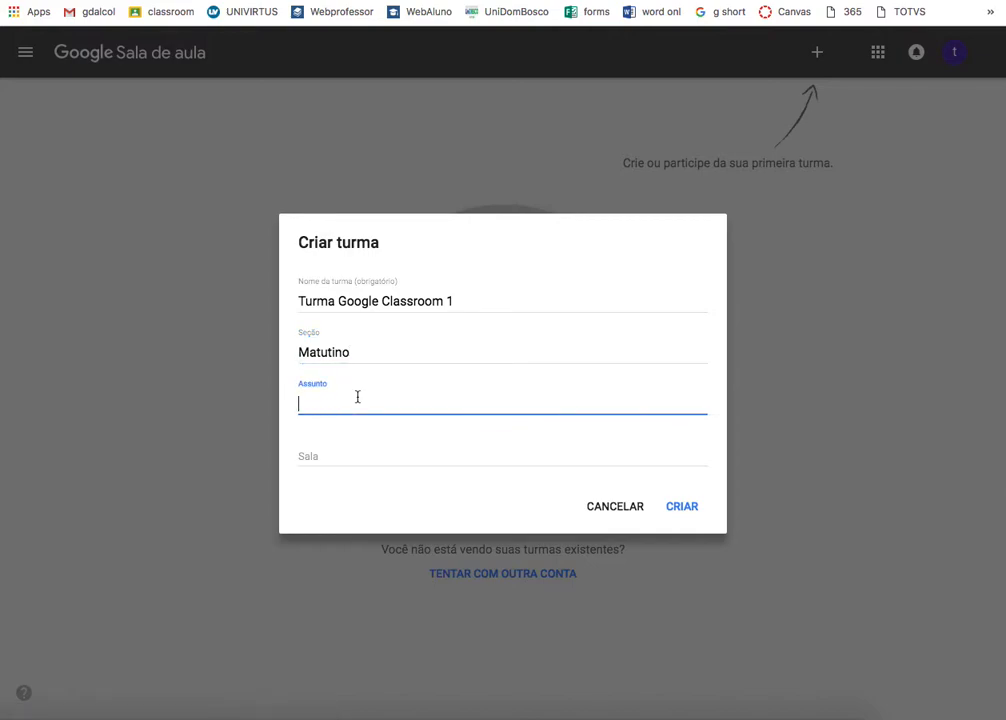
text(U)
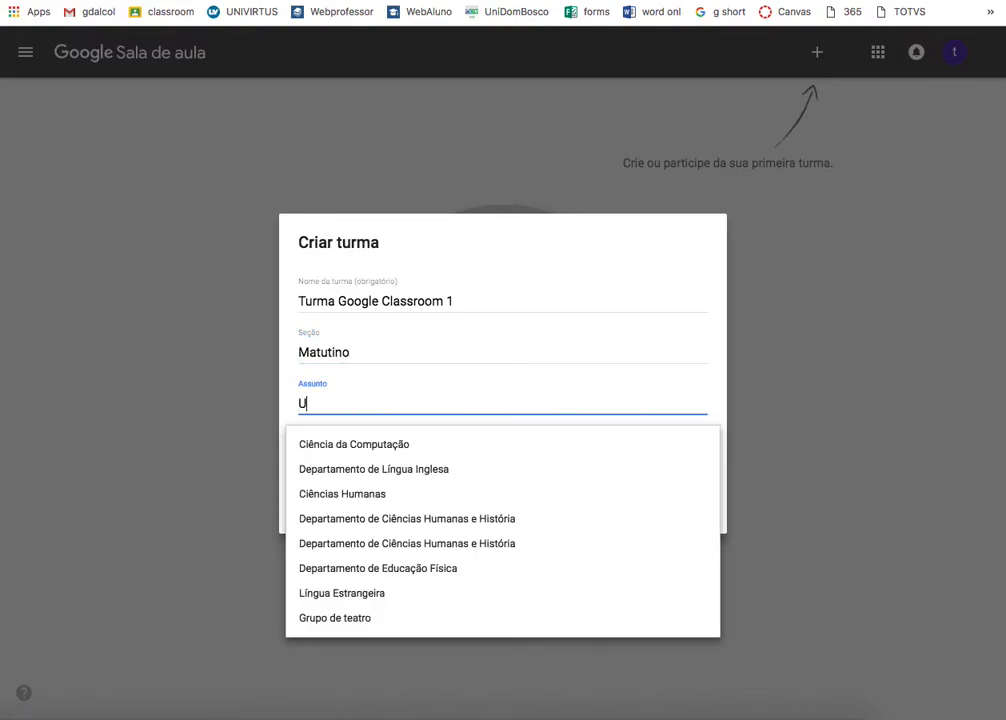
key(BackSpace)
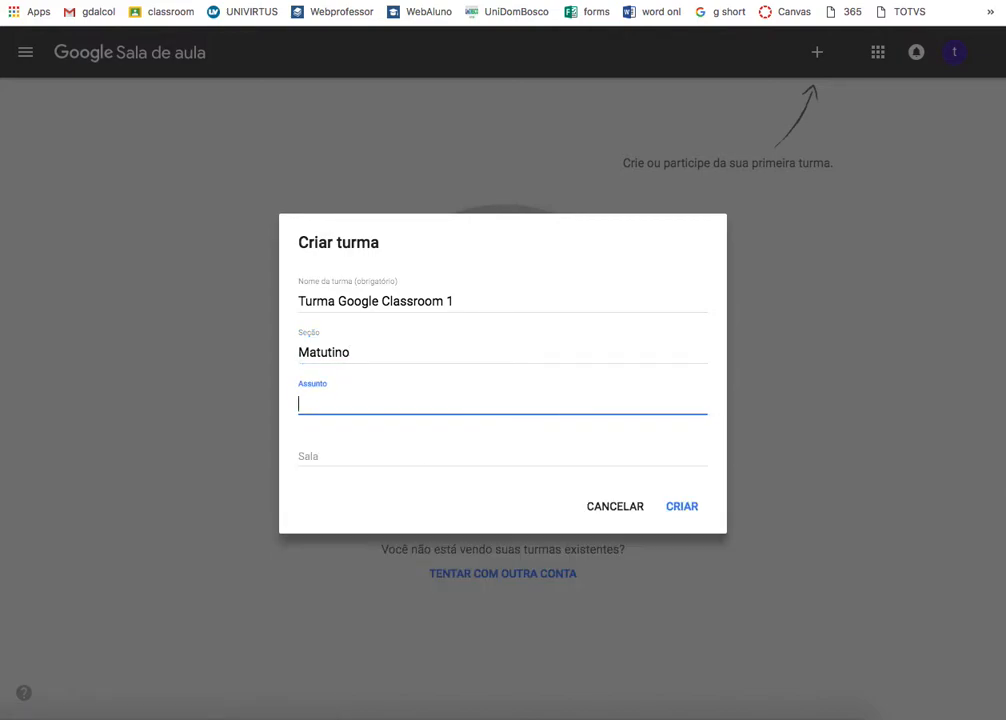
text(NOme)
key(BackSpace)
key(BackSpace)
key(BackSpace)
key(BackSpace)
text(Nom)
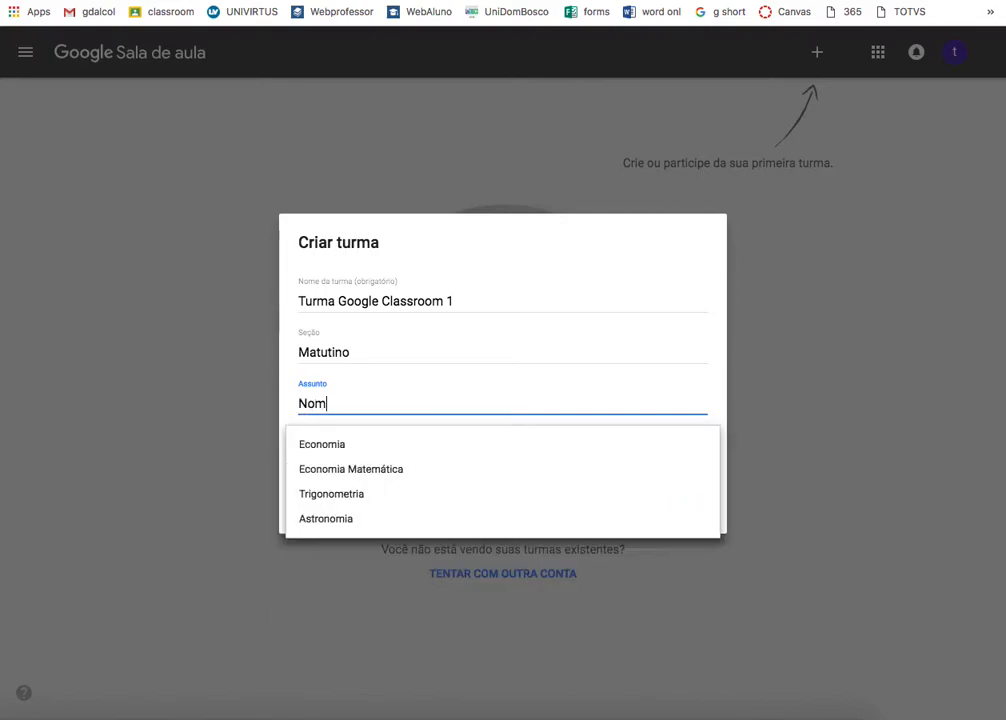
text(e da instituica)
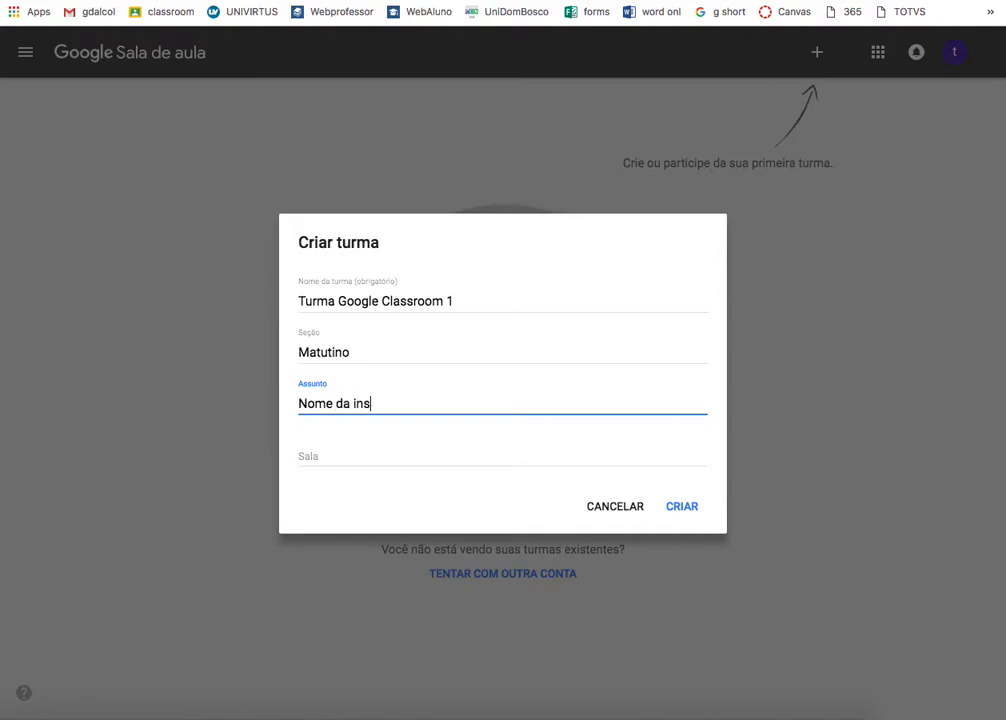
click(406, 450)
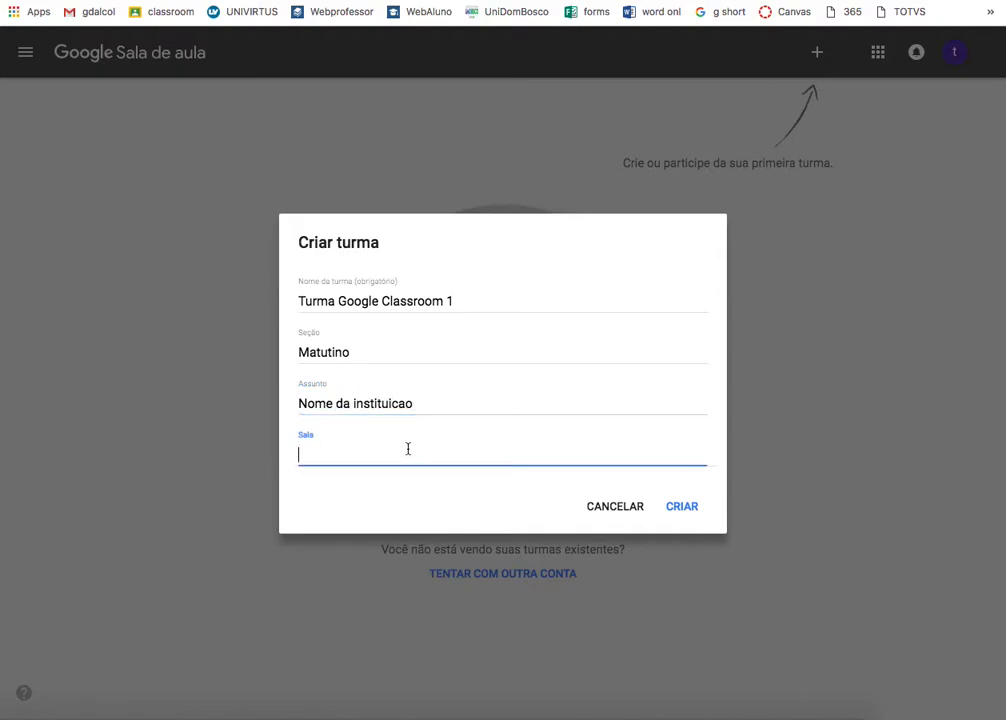
click(670, 510)
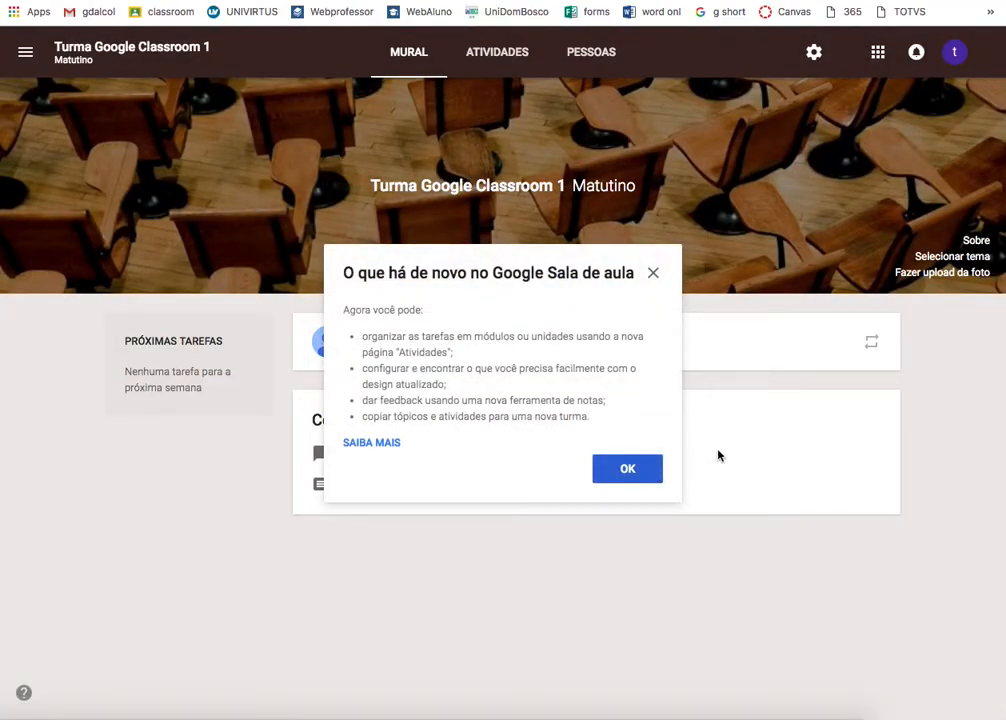
- Dismiss the what's-new notice and open the class's people list from Turmas
click(622, 475)
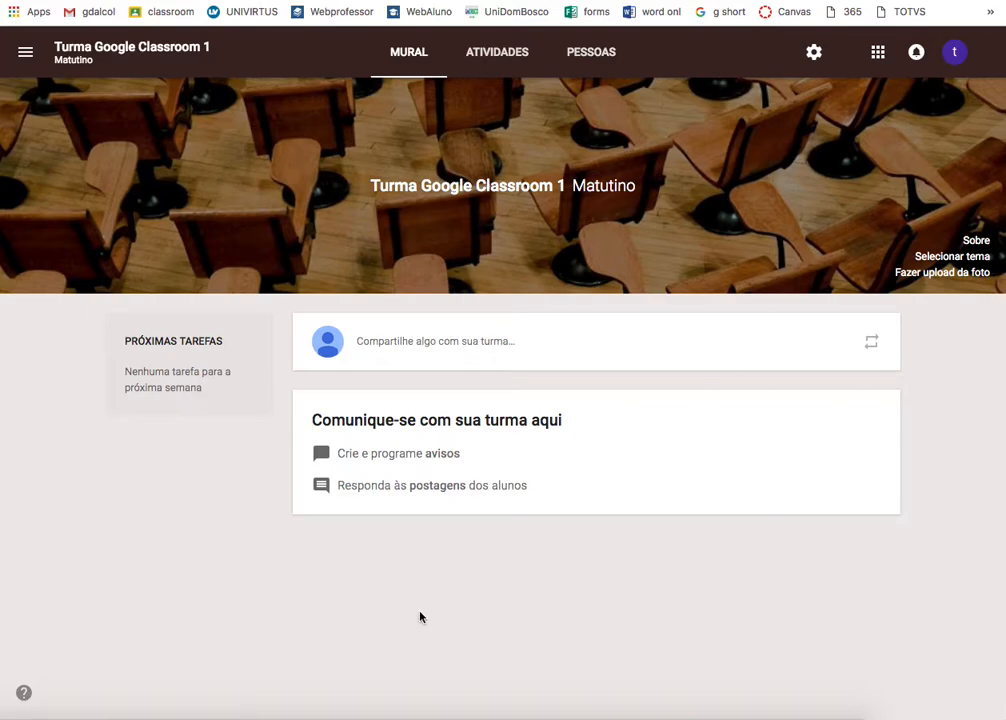
click(25, 52)
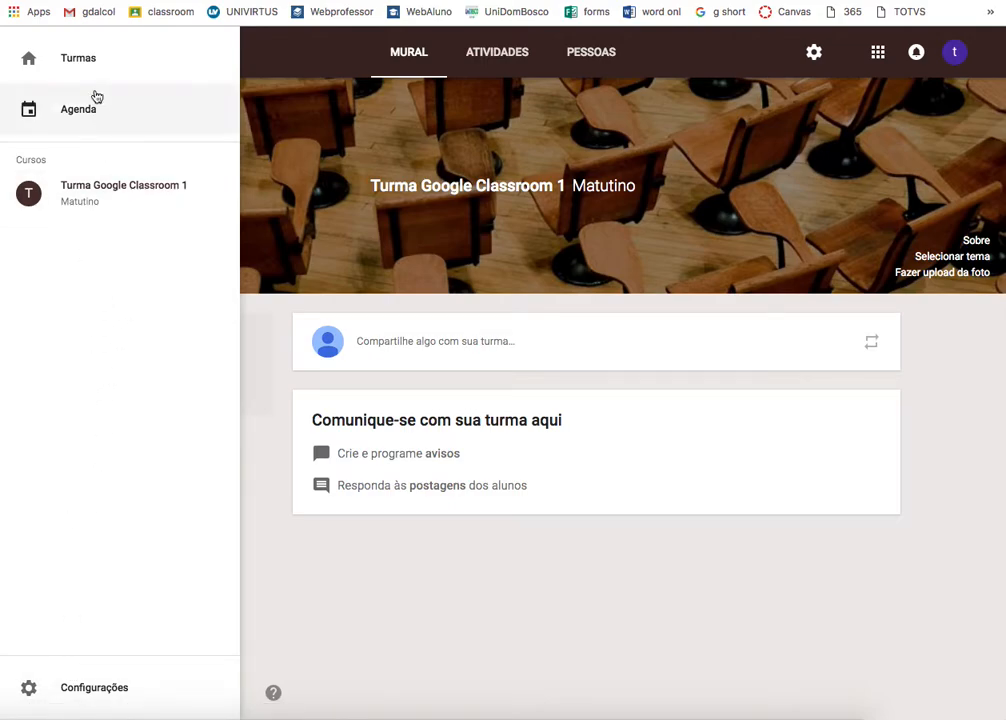
click(87, 62)
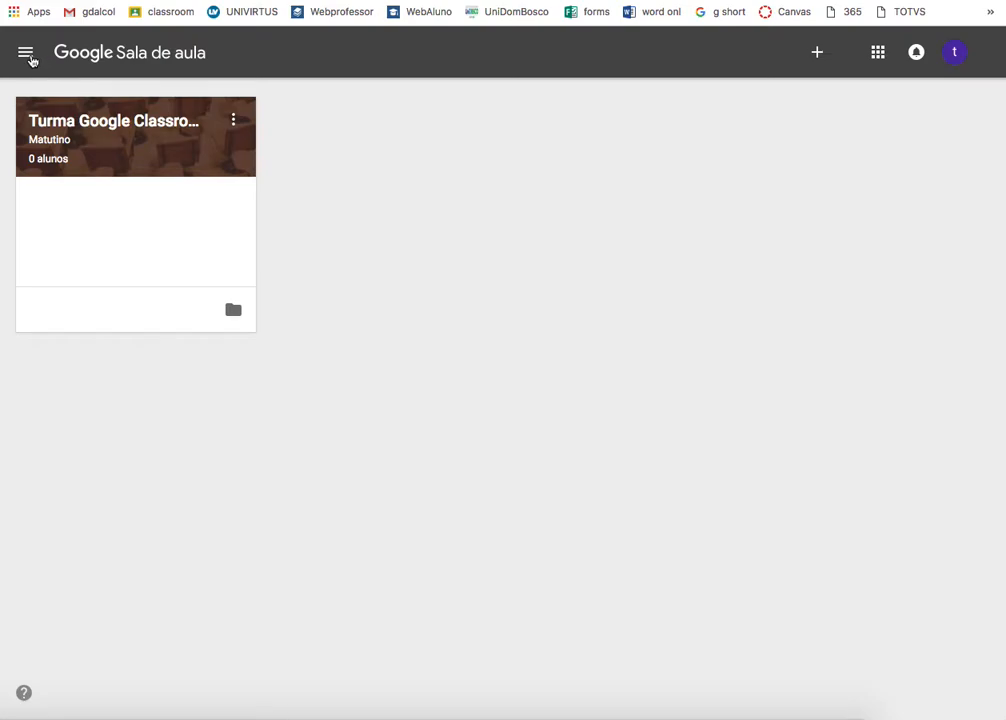
click(68, 158)
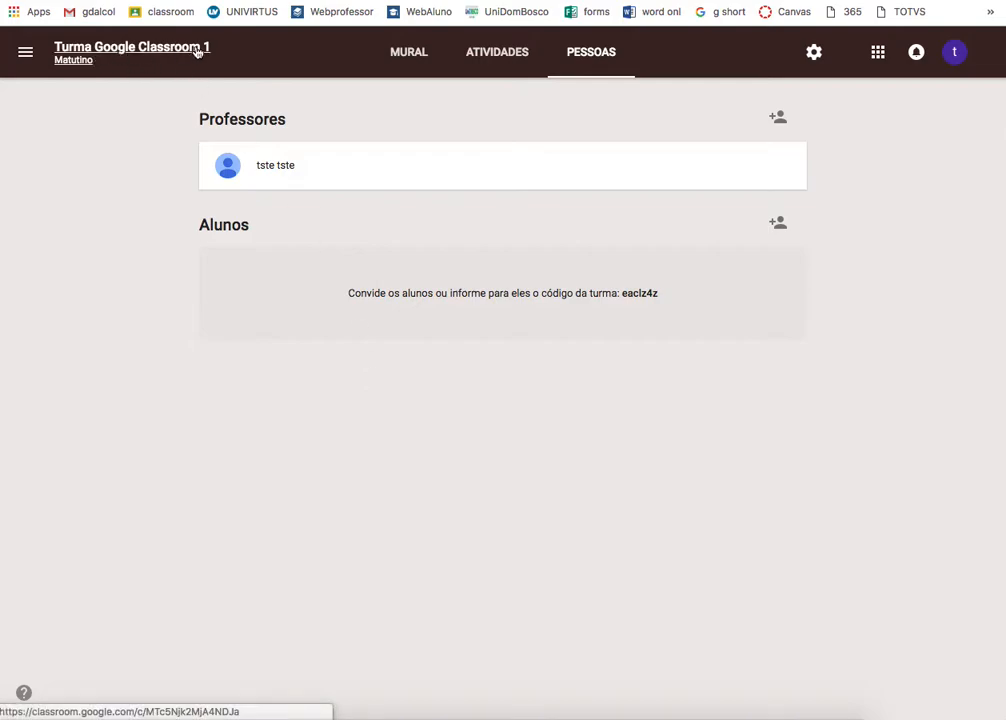
- Go back to the class list and reopen Turma Google Classroom 1's people list
click(40, 50)
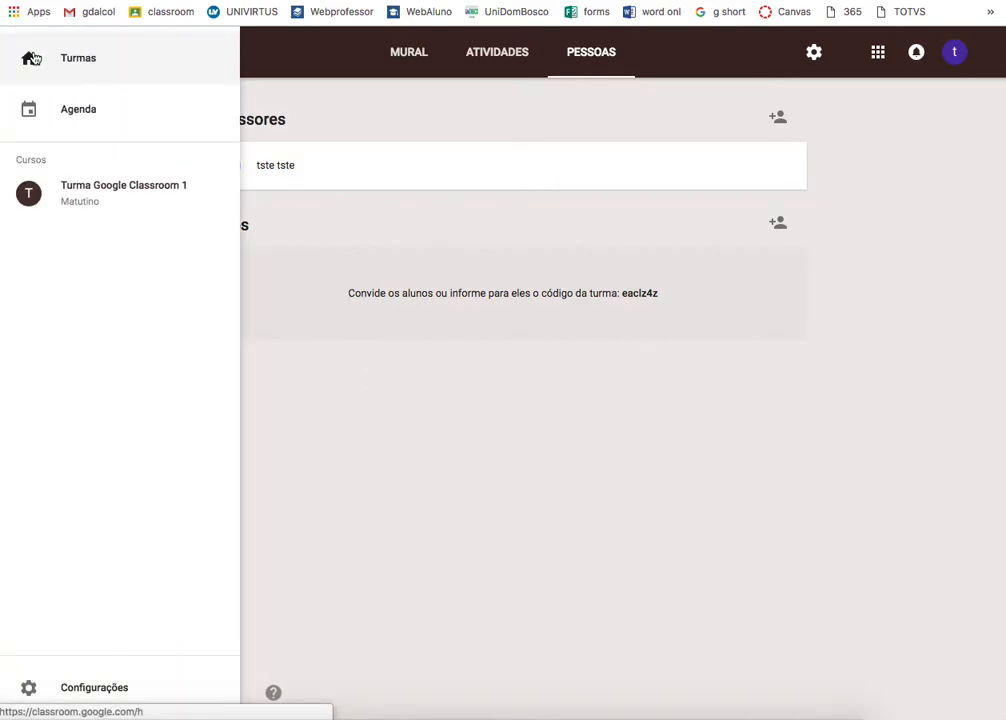
click(60, 66)
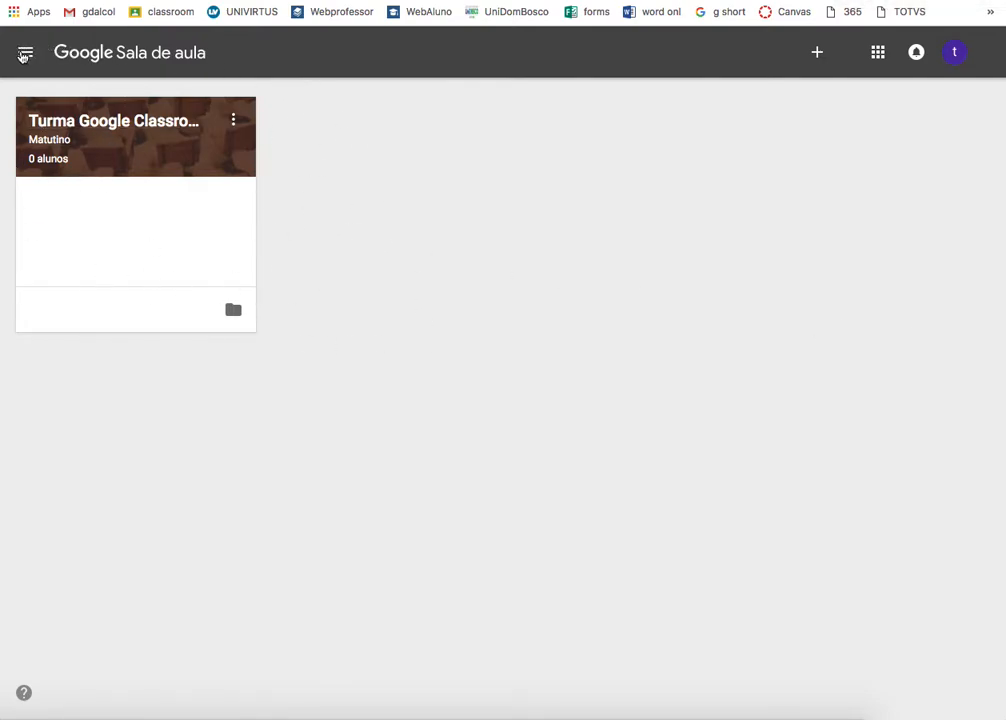
click(25, 52)
click(36, 76)
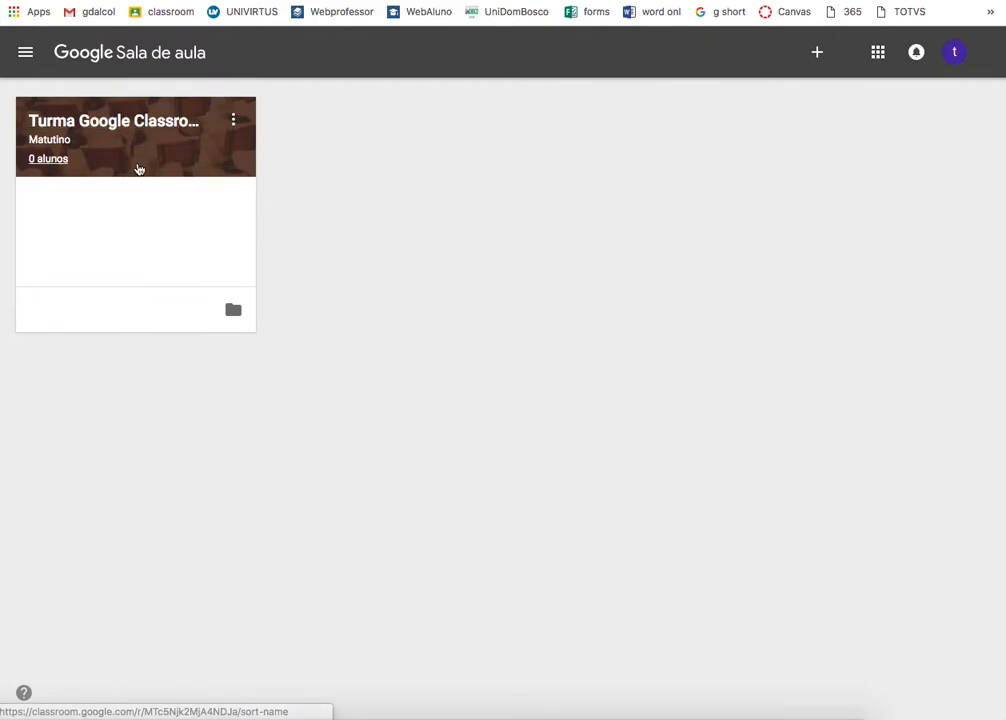
click(139, 166)
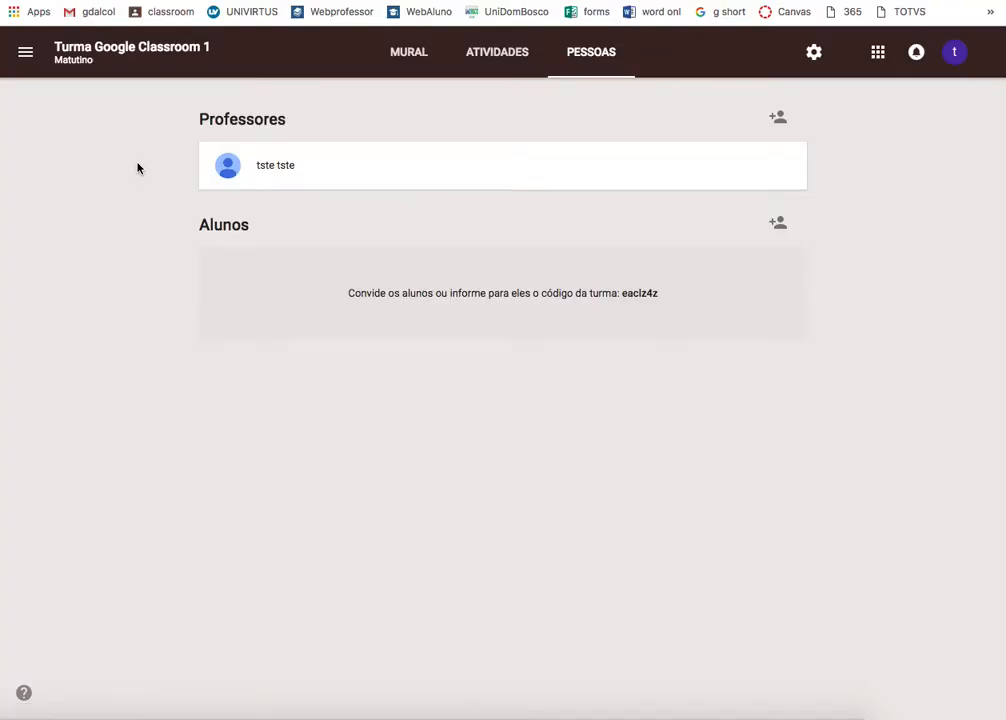
- Select the teacher's name and the class code on the Pessoas page, then open the side menu
triple_click(292, 166)
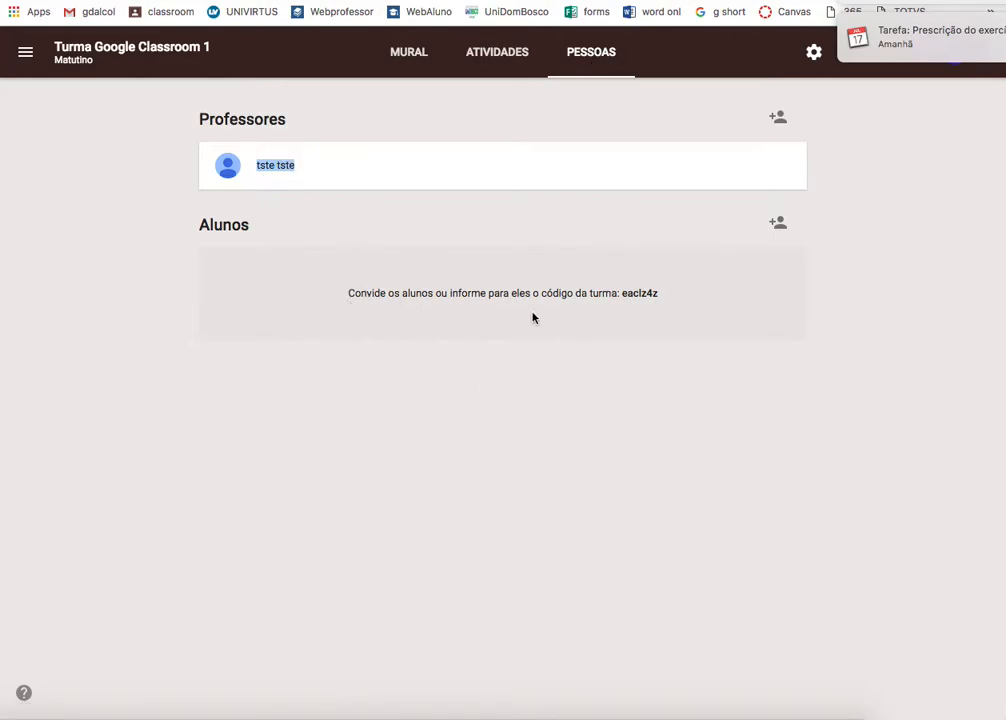
triple_click(649, 291)
double_click(649, 291)
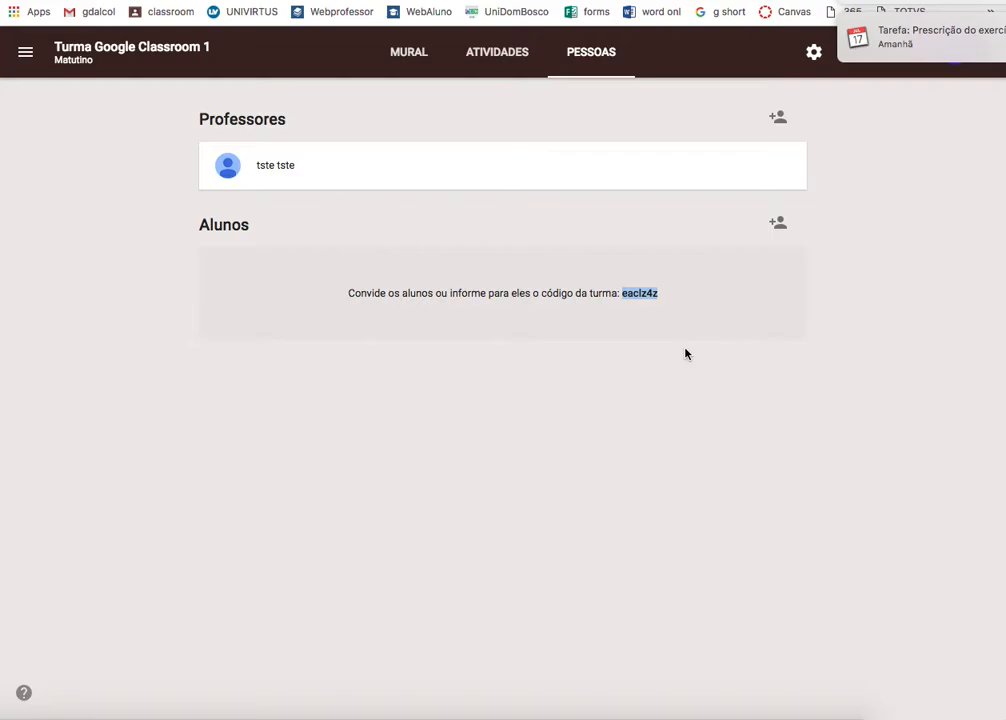
click(631, 314)
double_click(631, 294)
click(770, 311)
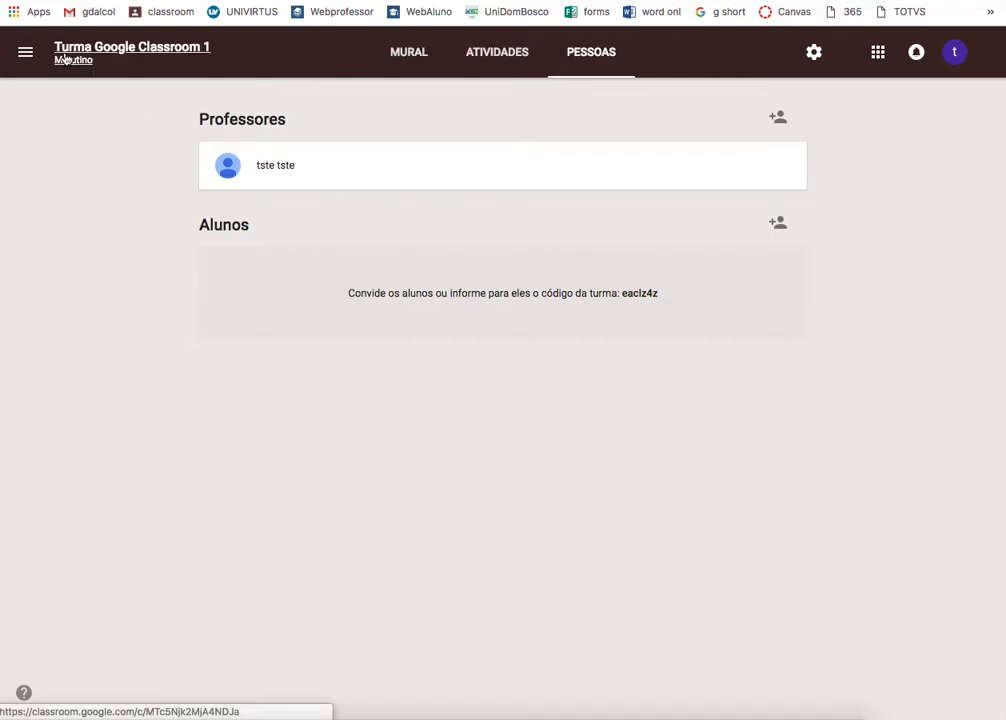
click(25, 53)
click(68, 65)
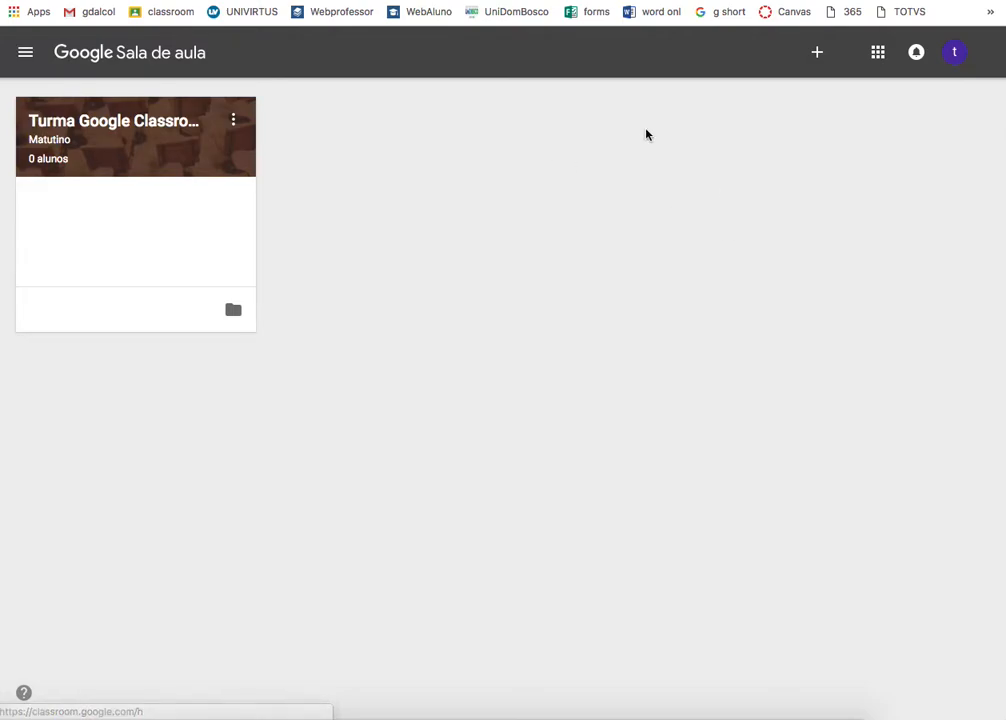
click(816, 53)
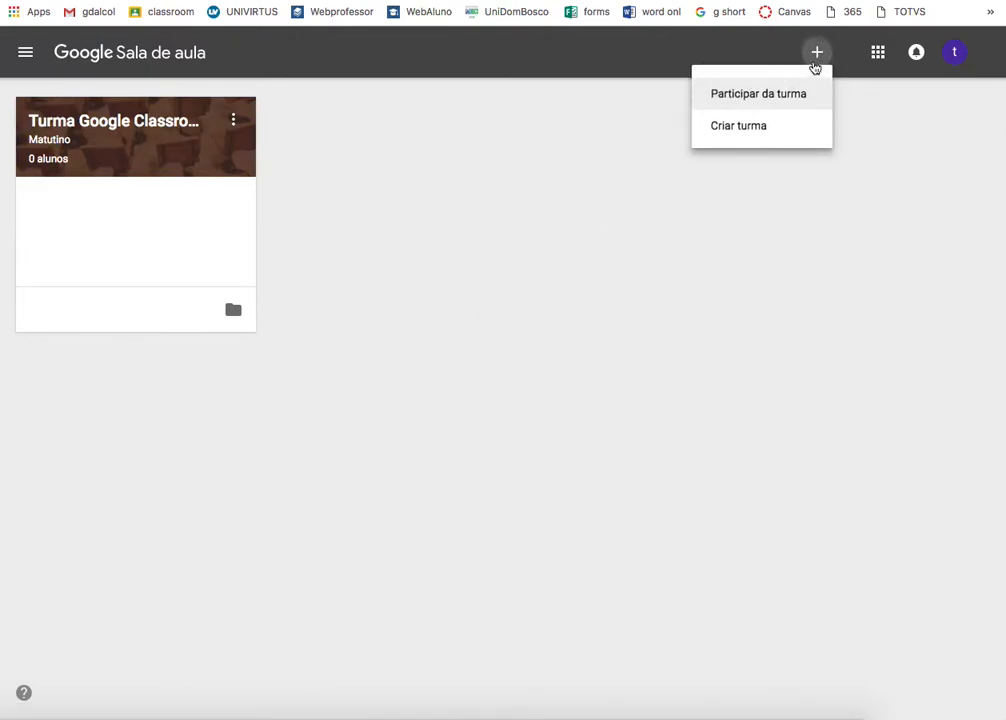
click(730, 101)
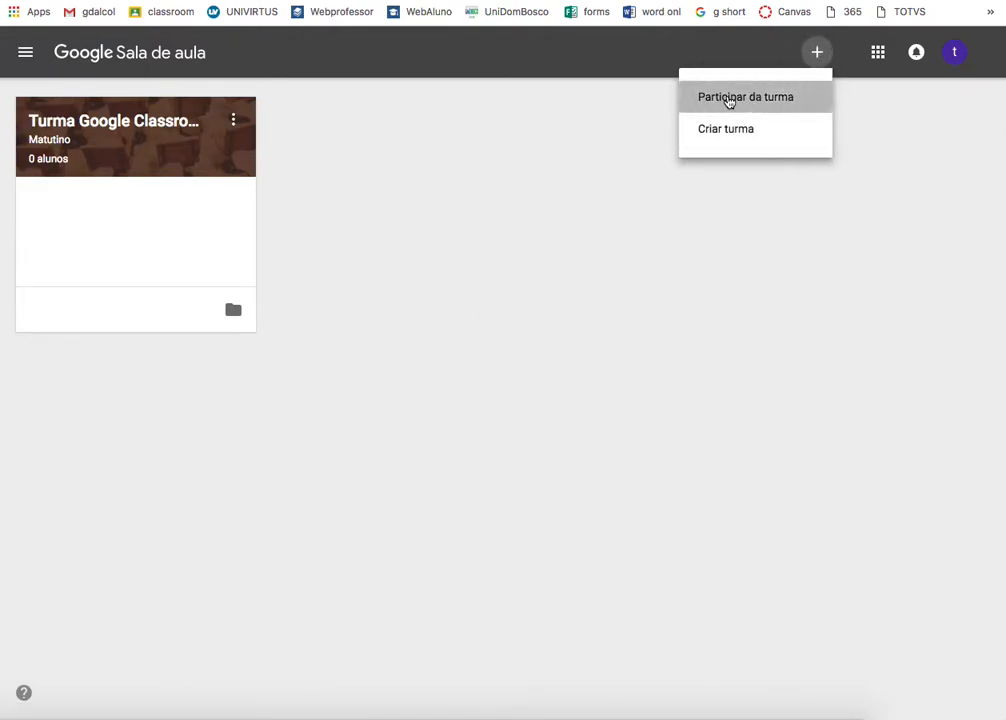
text(d)
key(BackSpace)
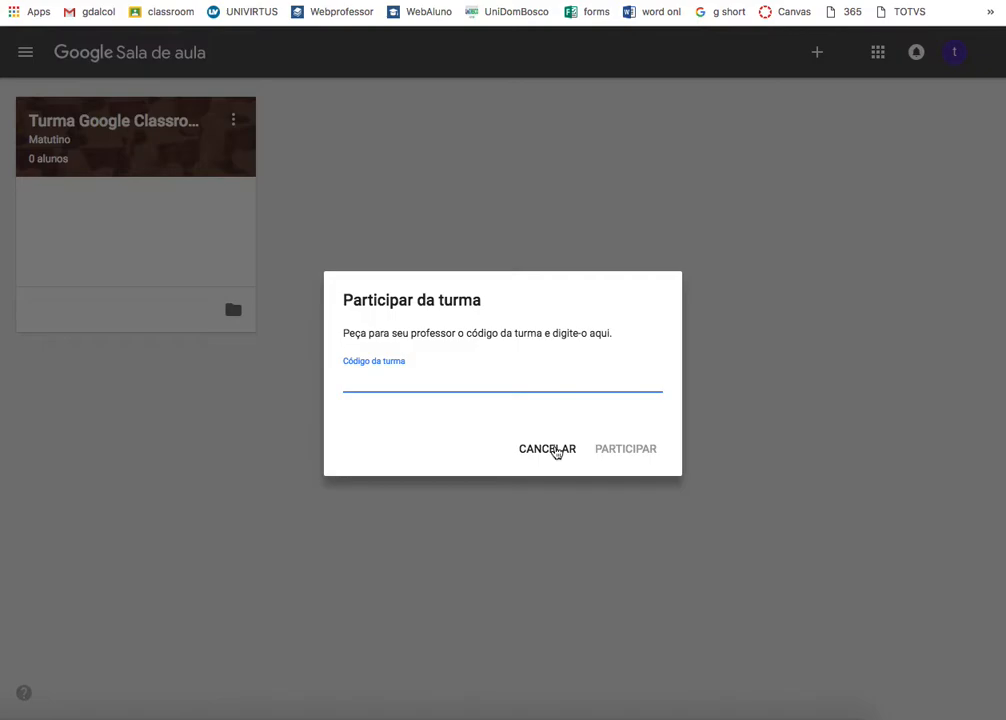
click(556, 451)
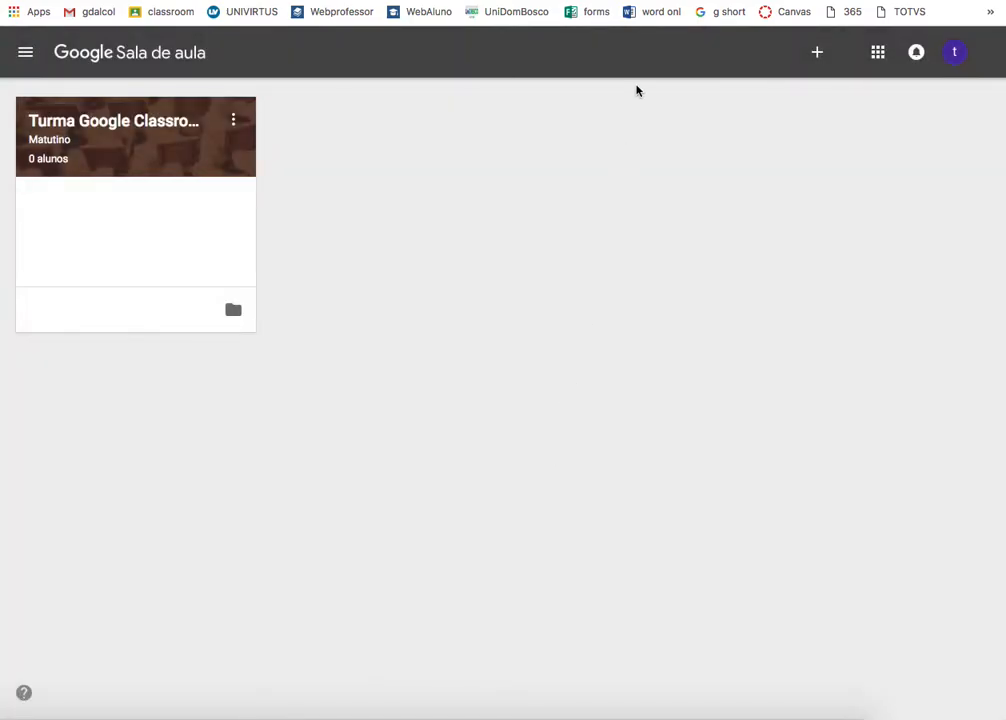
click(90, 102)
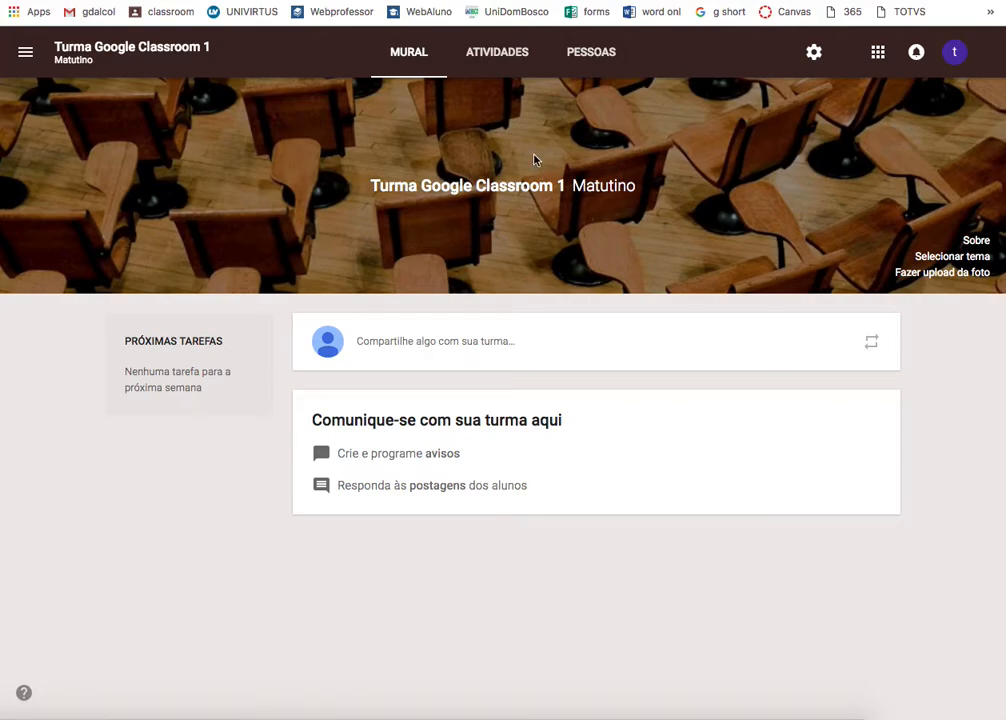
- Open the PESSOAS tab, begin inviting students, then cancel the invitation
click(593, 63)
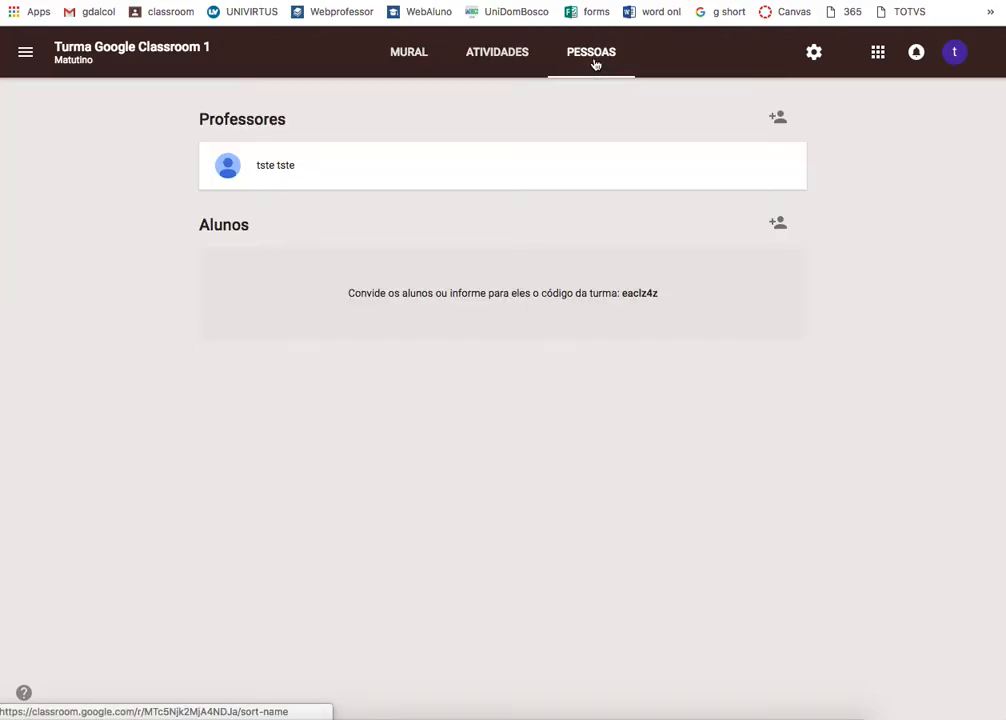
click(778, 226)
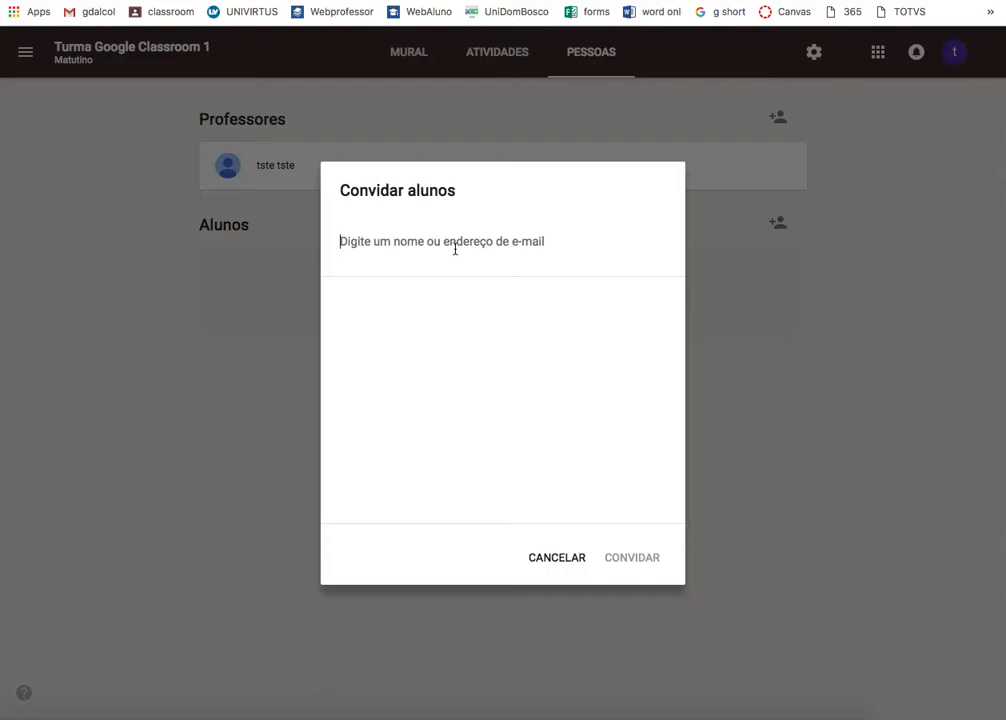
click(549, 562)
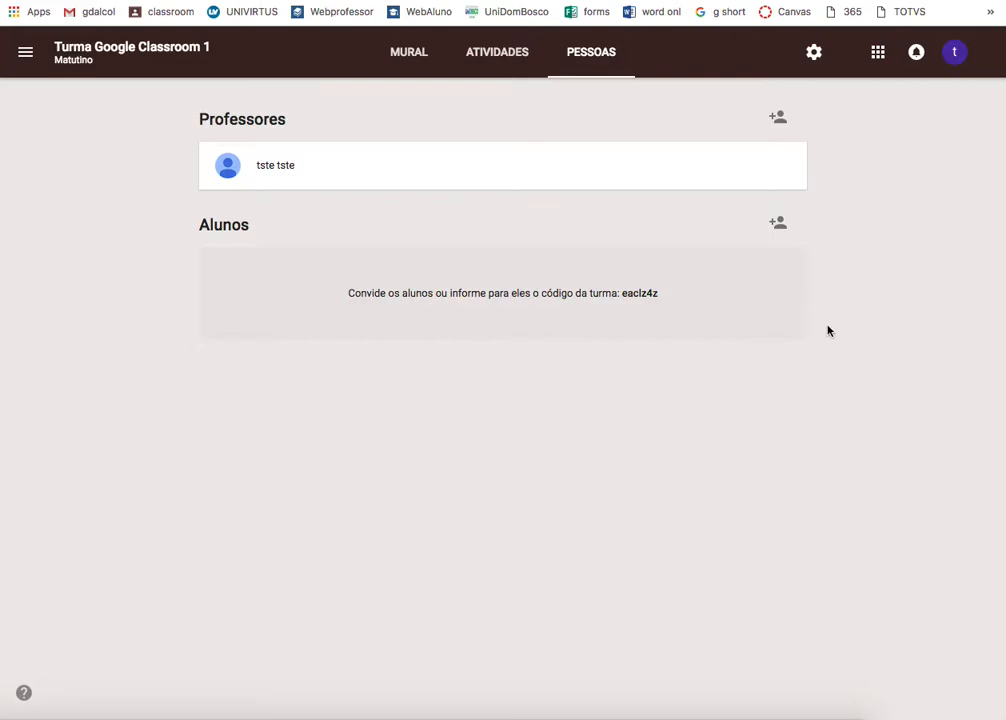
click(778, 122)
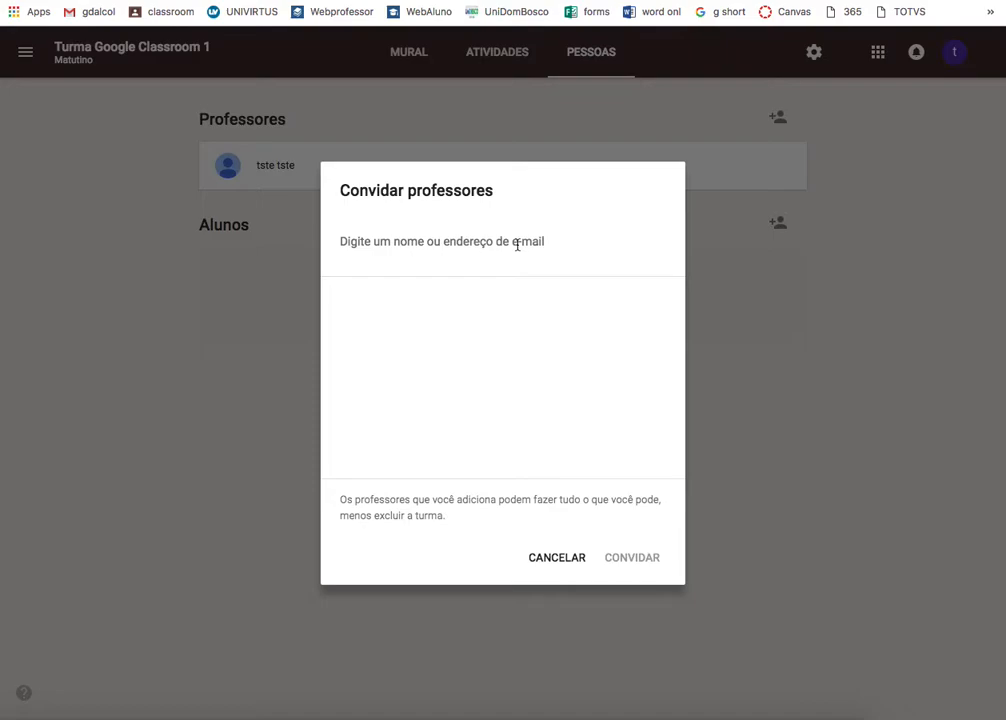
click(552, 555)
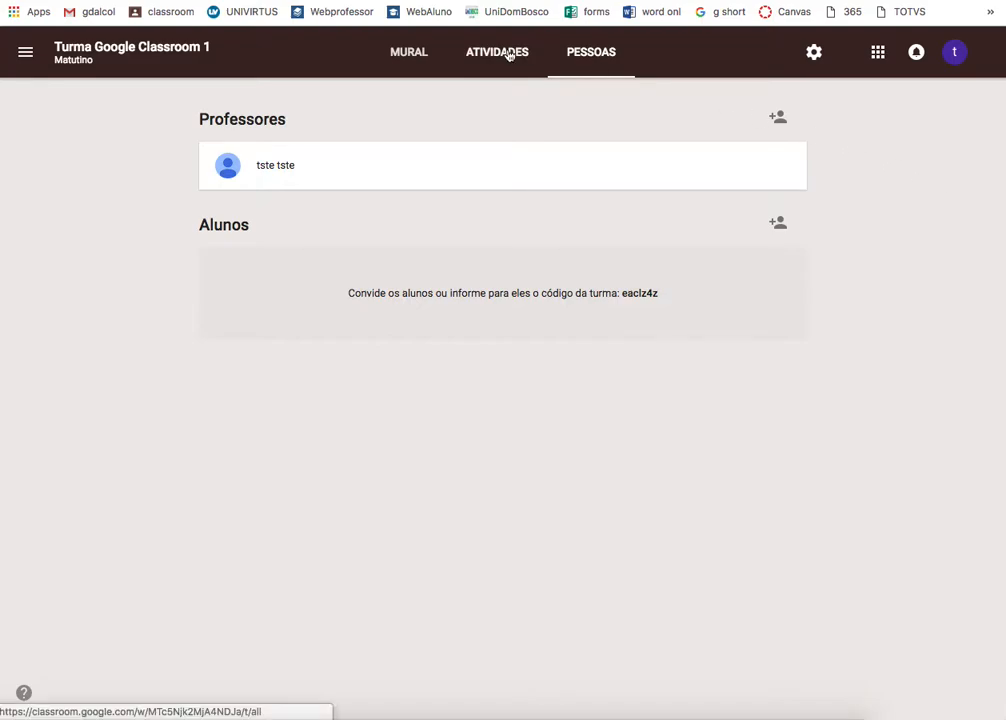
- Switch to the MURAL tab and scroll through the empty class stream
click(413, 54)
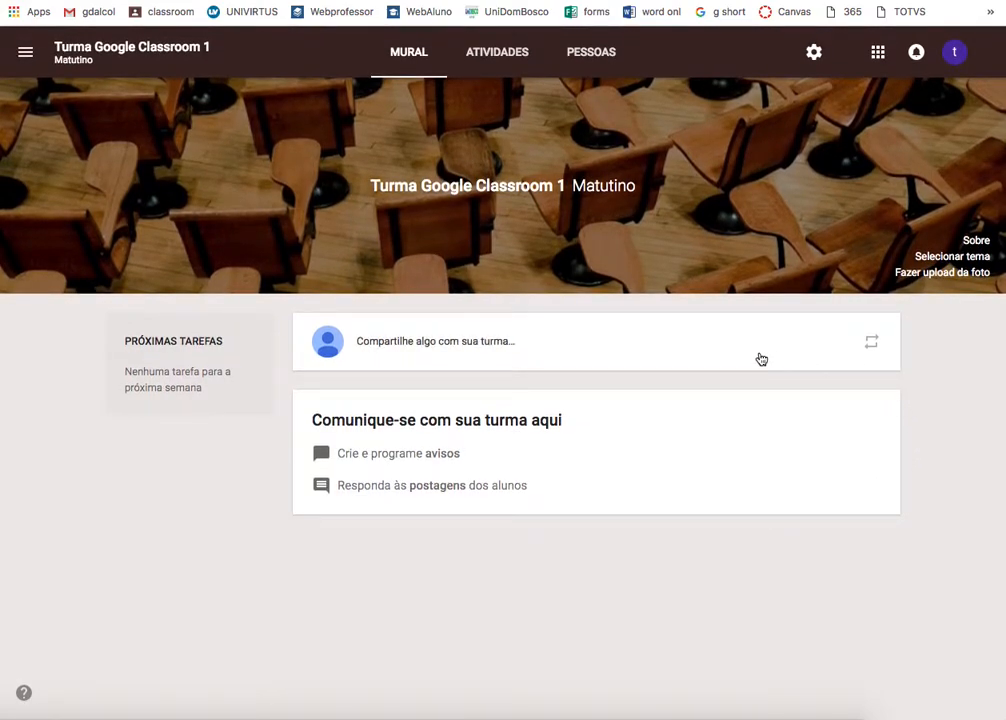
scroll(300, 522, down, 1)
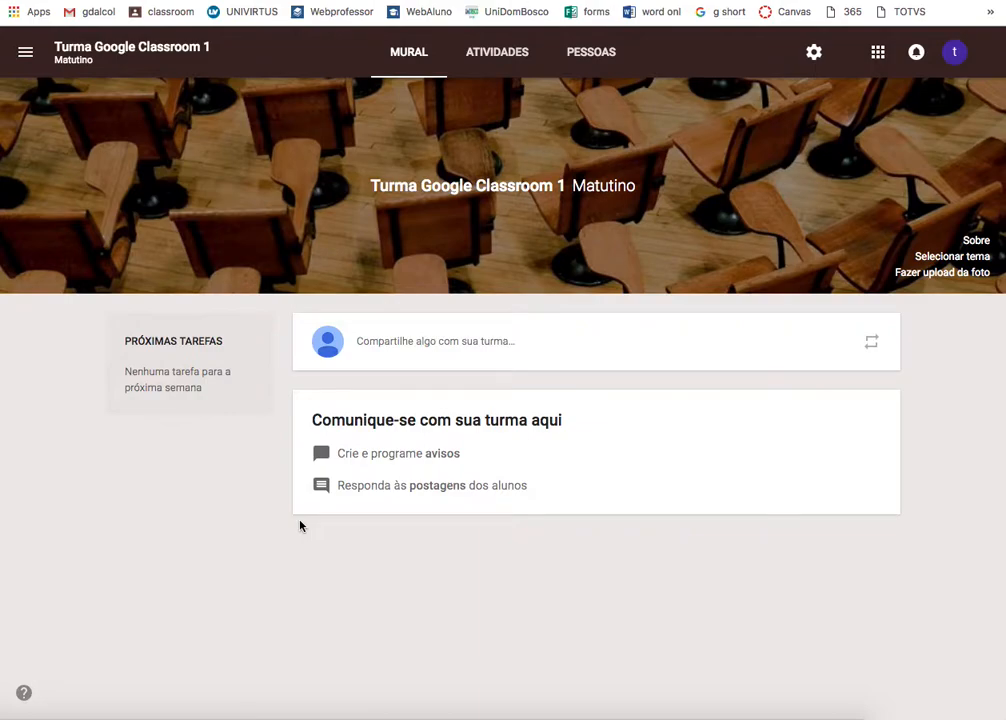
- Draft a class post reading 'AULA 1' and bring up the Google Drive picker
click(416, 350)
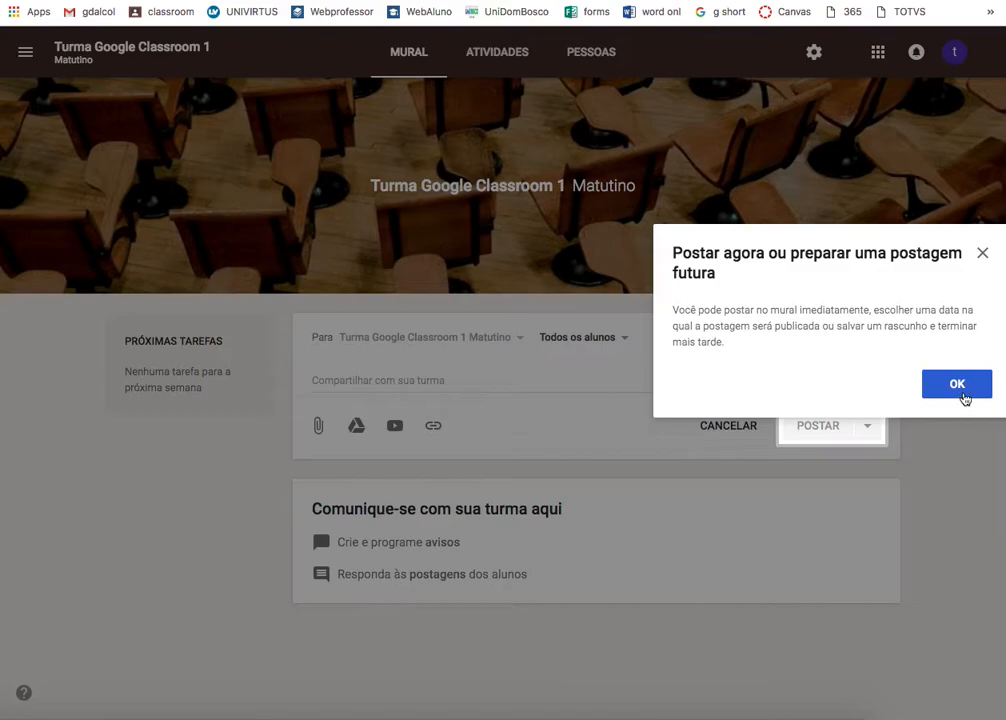
click(982, 254)
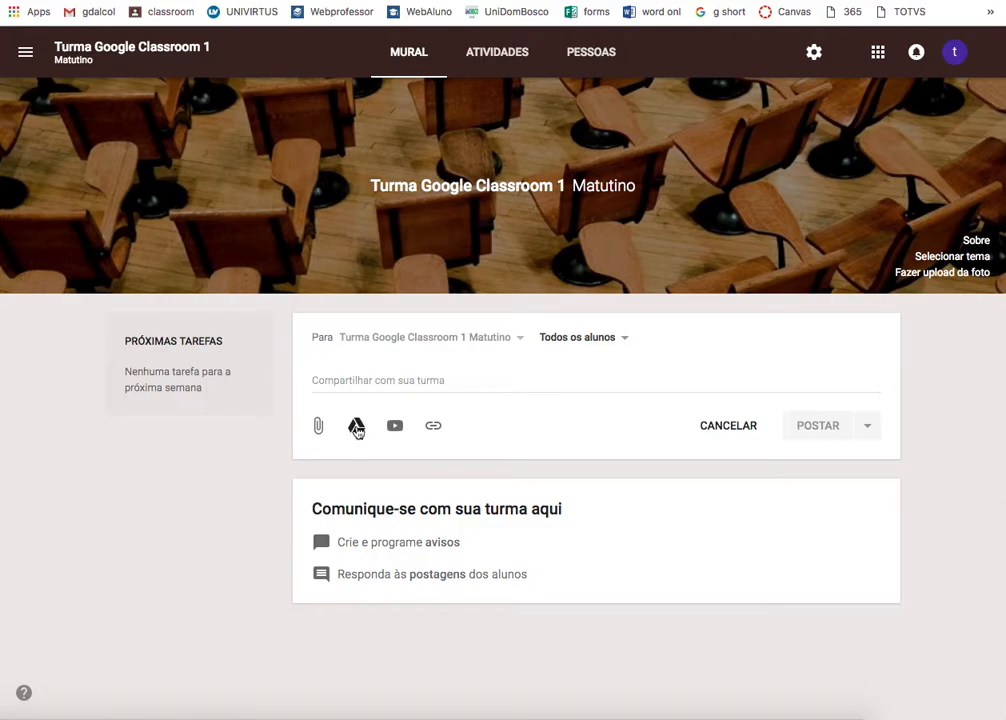
click(418, 387)
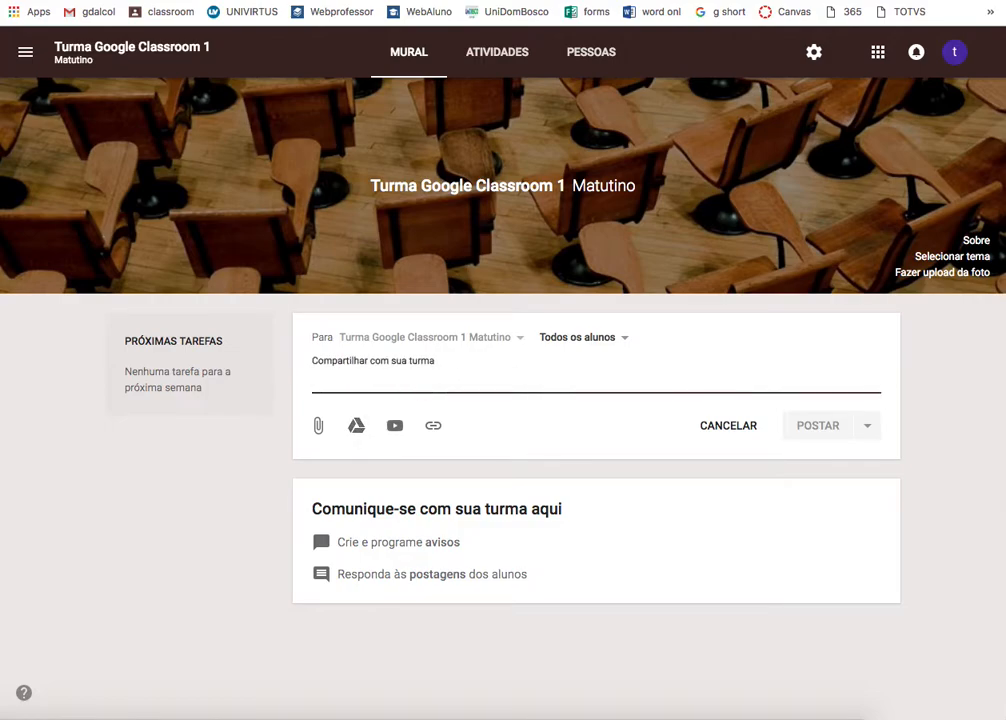
text(AULA 1)
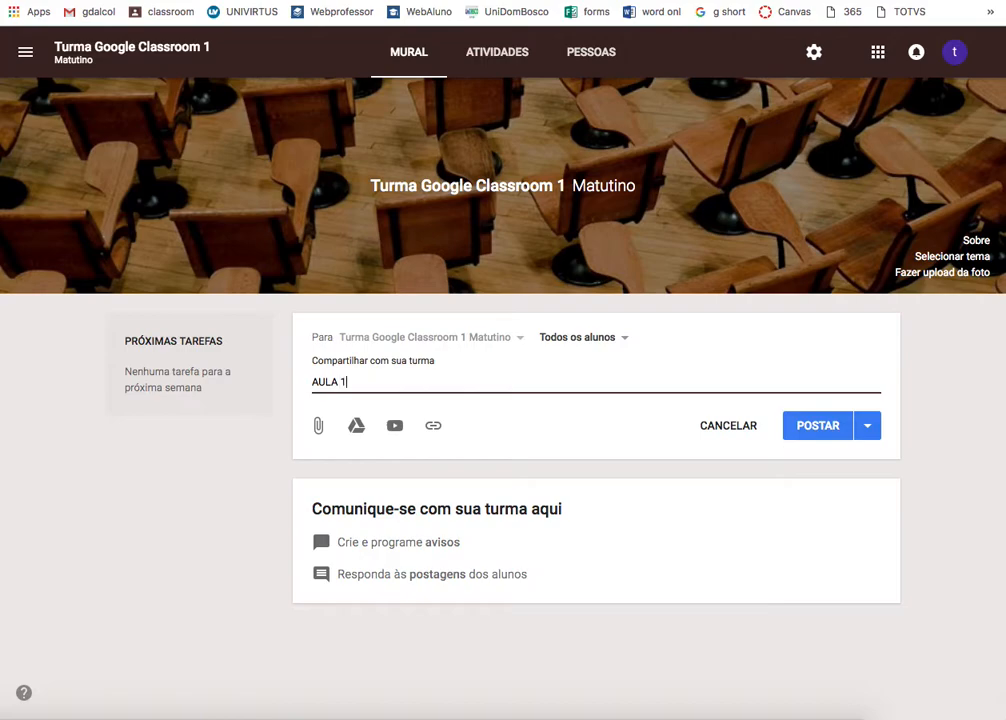
click(356, 426)
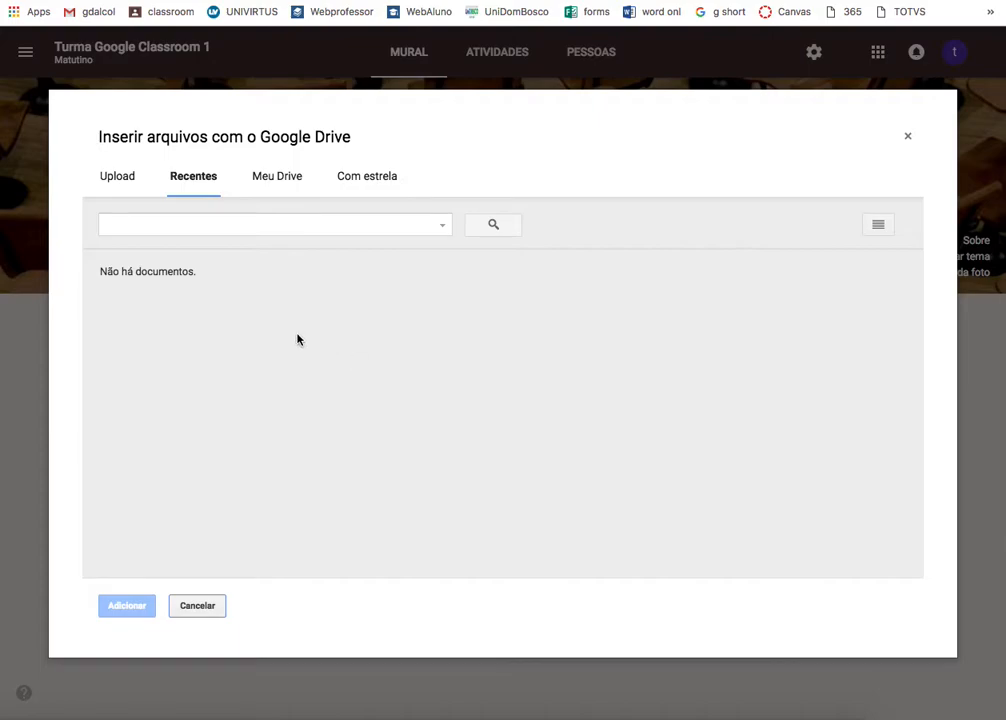
- Browse the Drive picker's folders, then close it without choosing a file
click(273, 179)
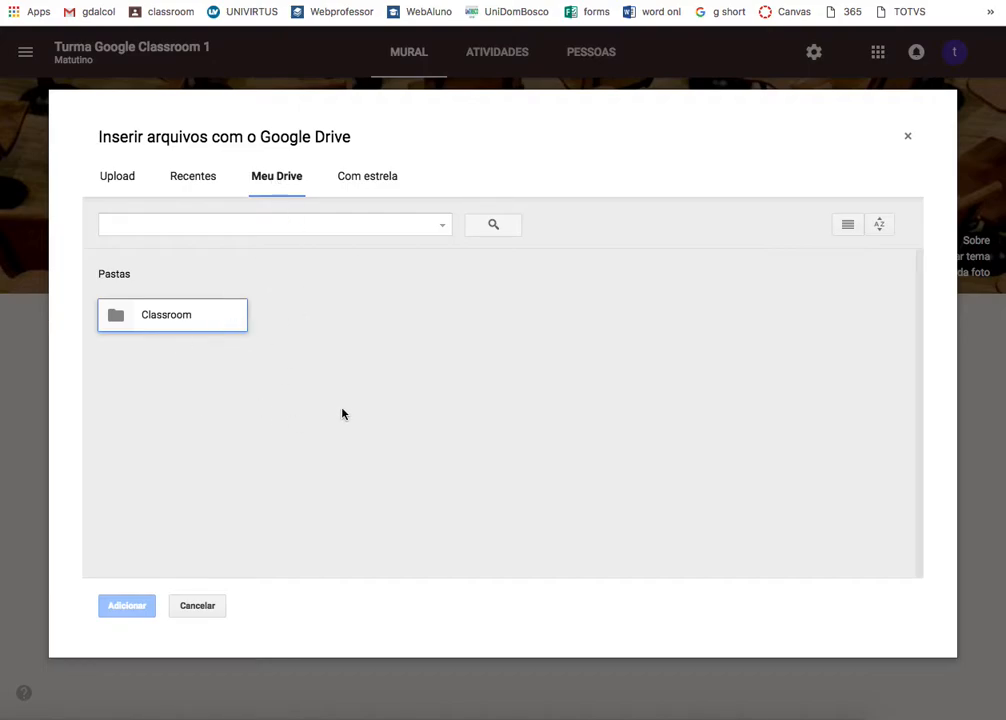
right_click(407, 373)
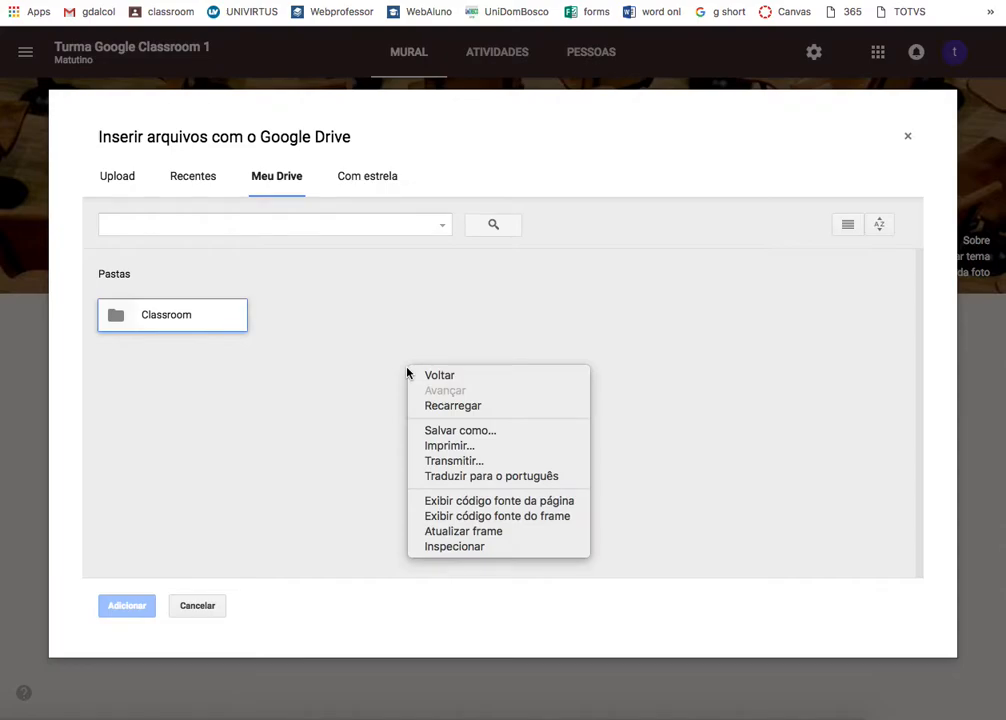
click(352, 374)
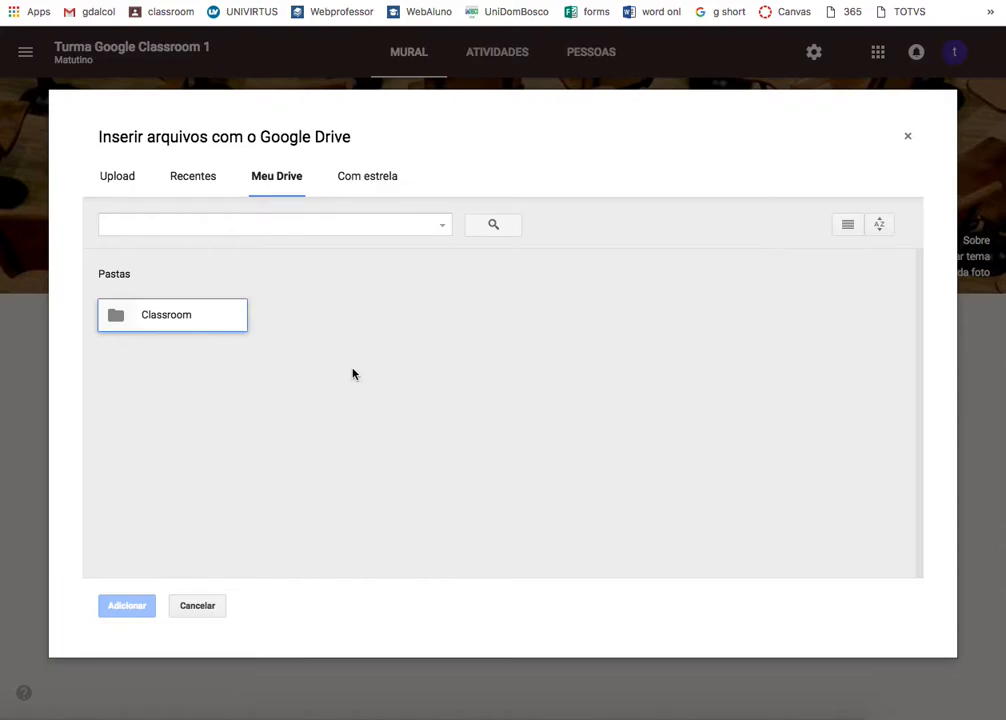
click(907, 137)
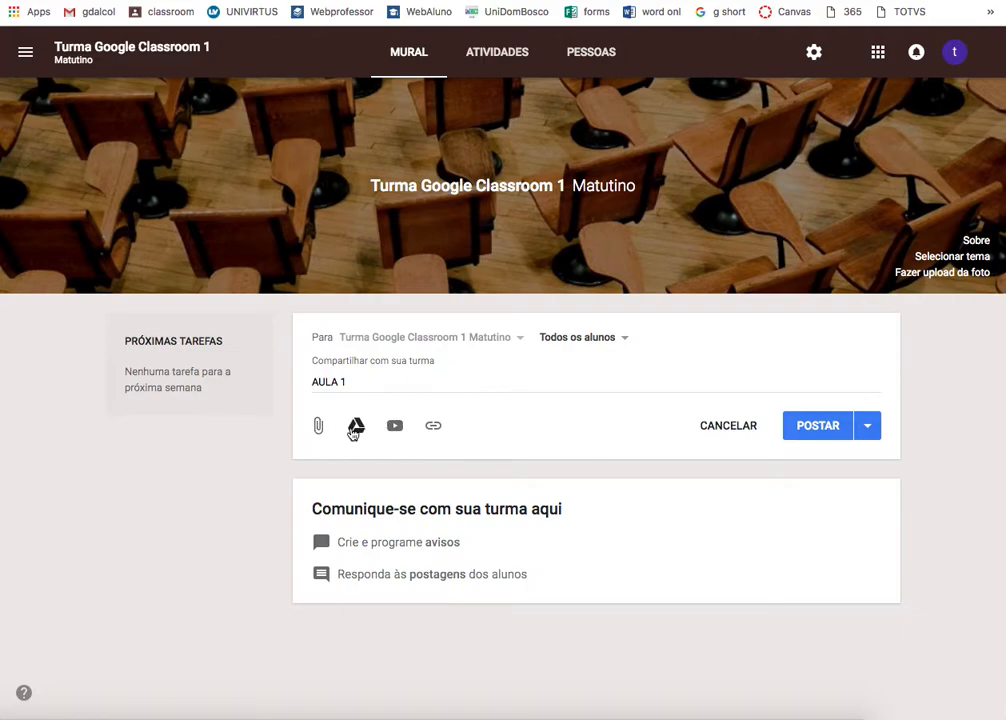
- Upload projeto_completo.docx from Documentos as the post's attachment
click(319, 428)
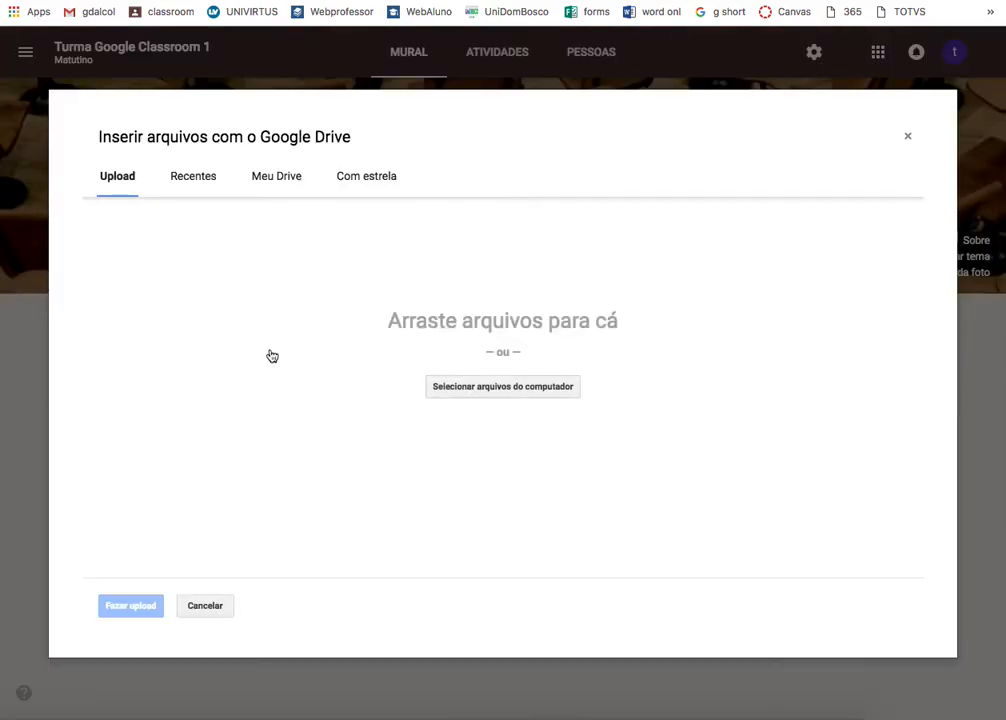
click(484, 388)
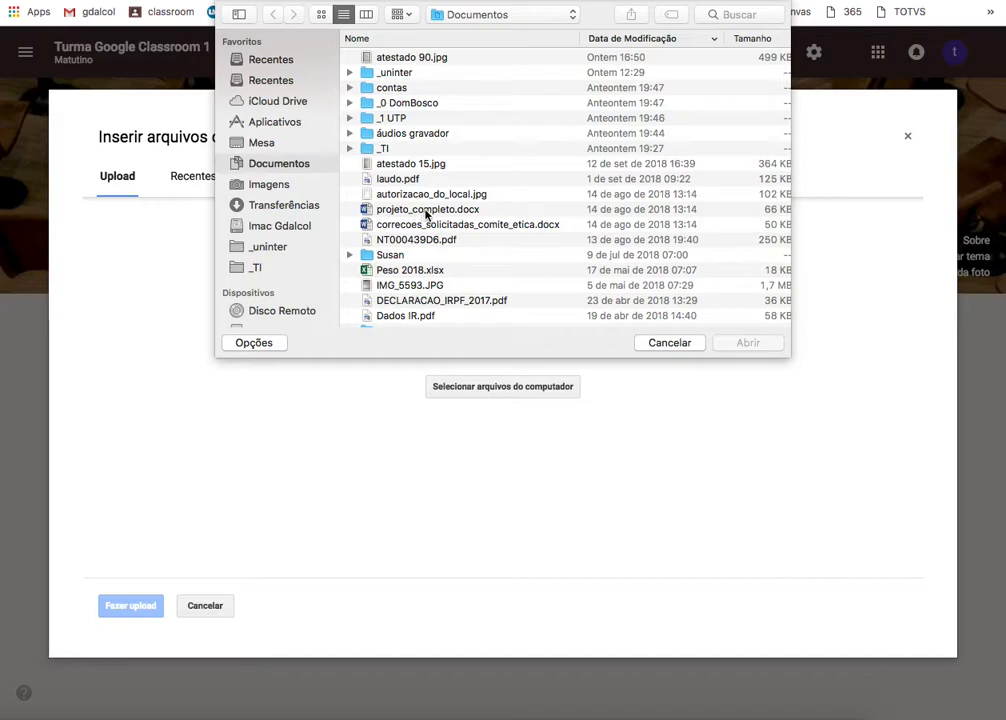
double_click(426, 210)
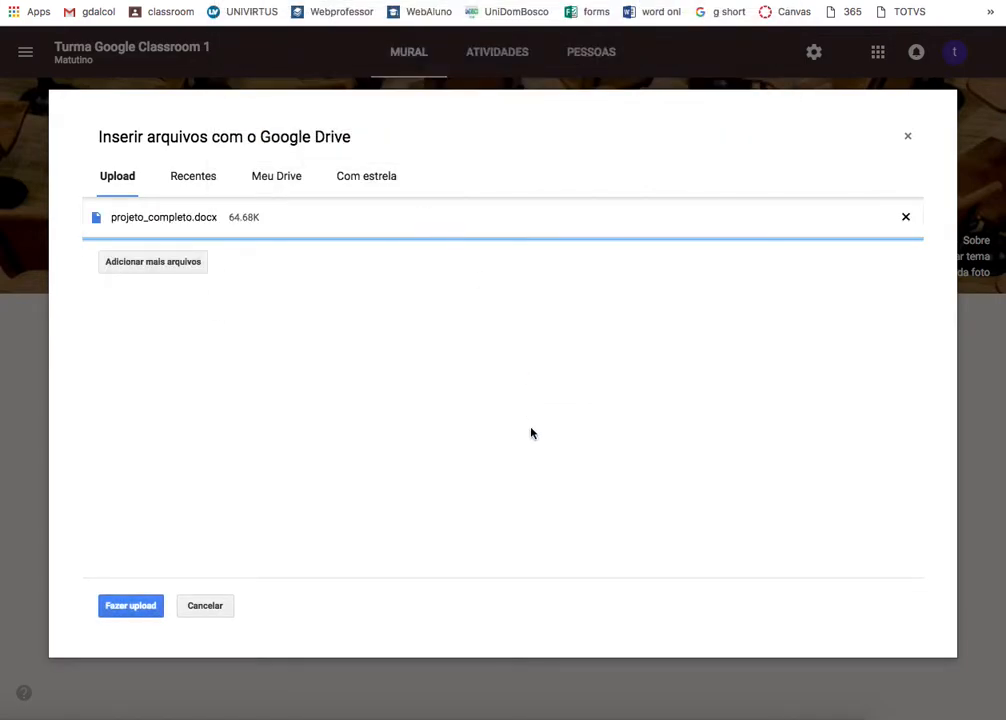
click(119, 613)
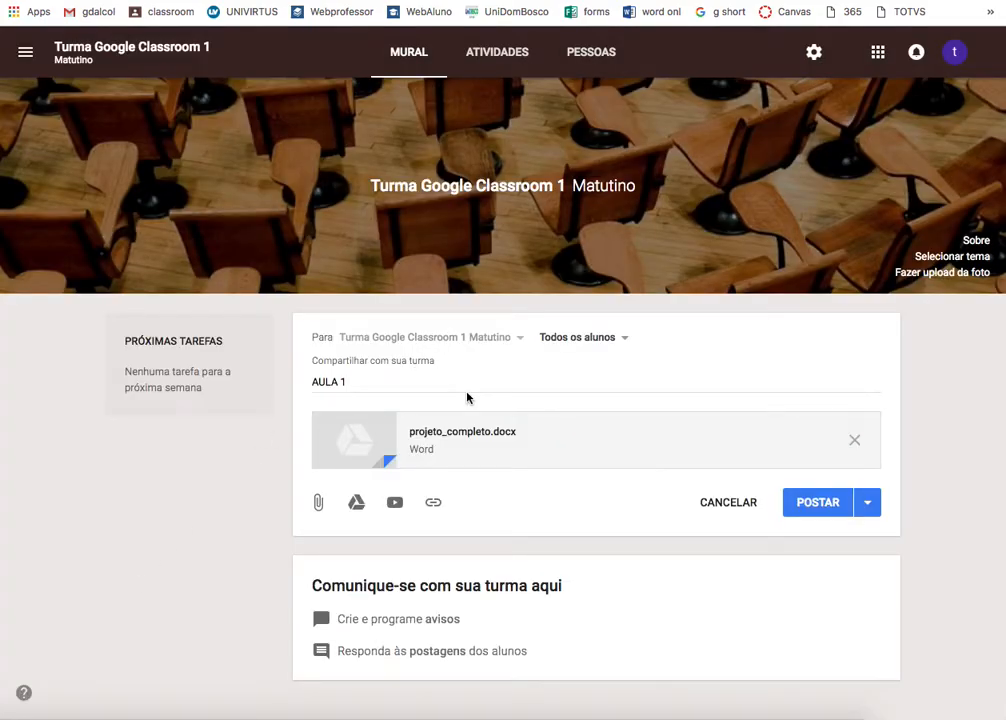
click(440, 389)
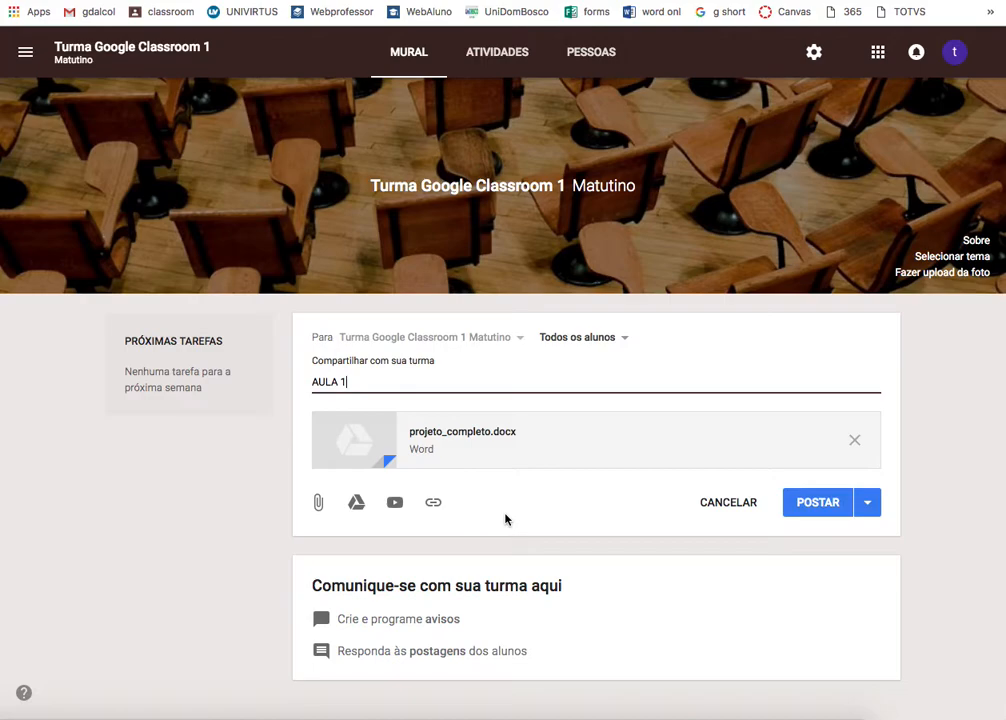
click(356, 504)
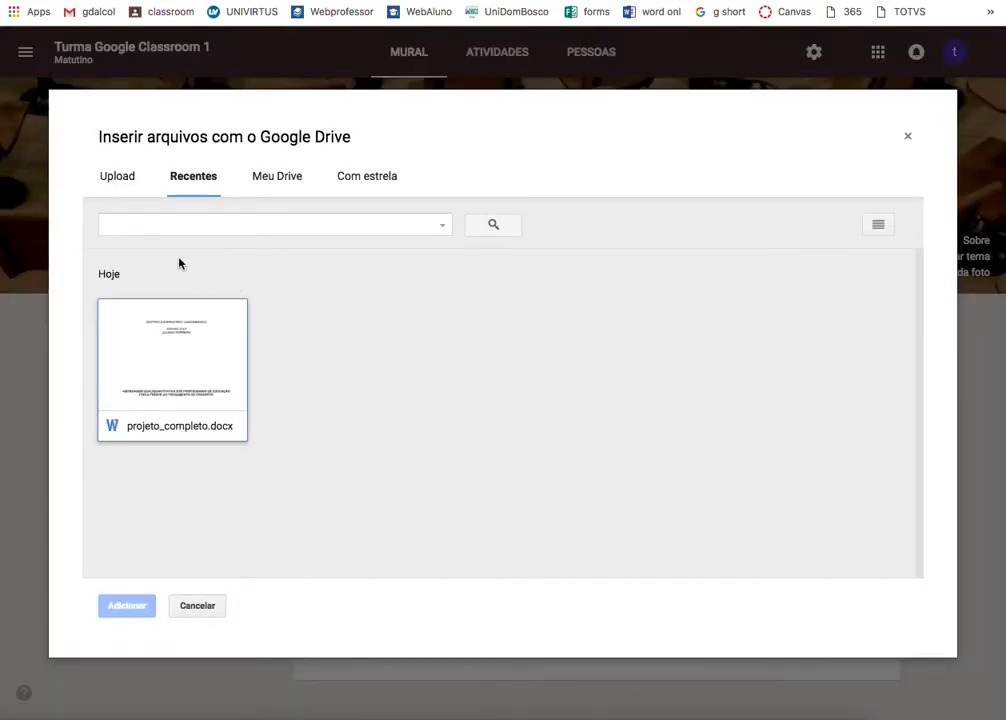
click(263, 181)
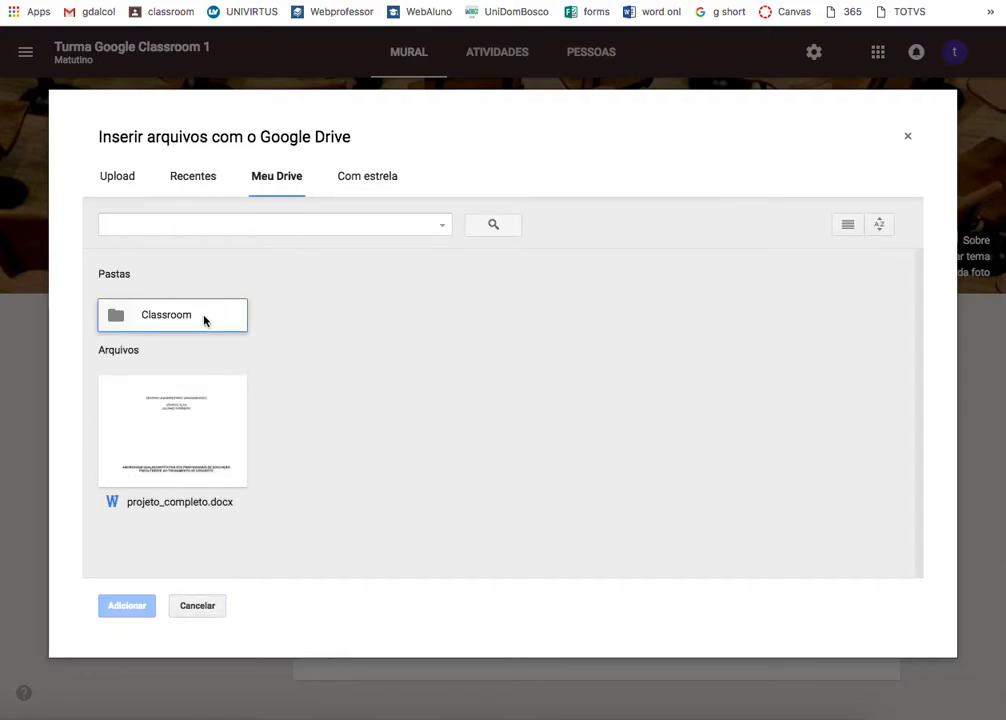
double_click(204, 320)
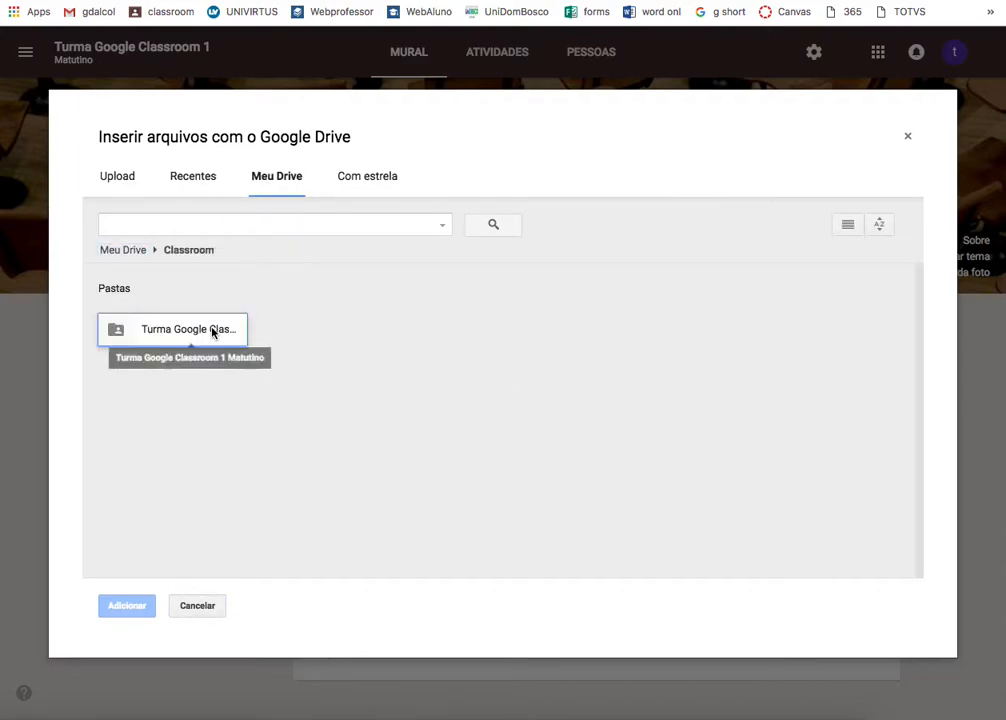
double_click(212, 332)
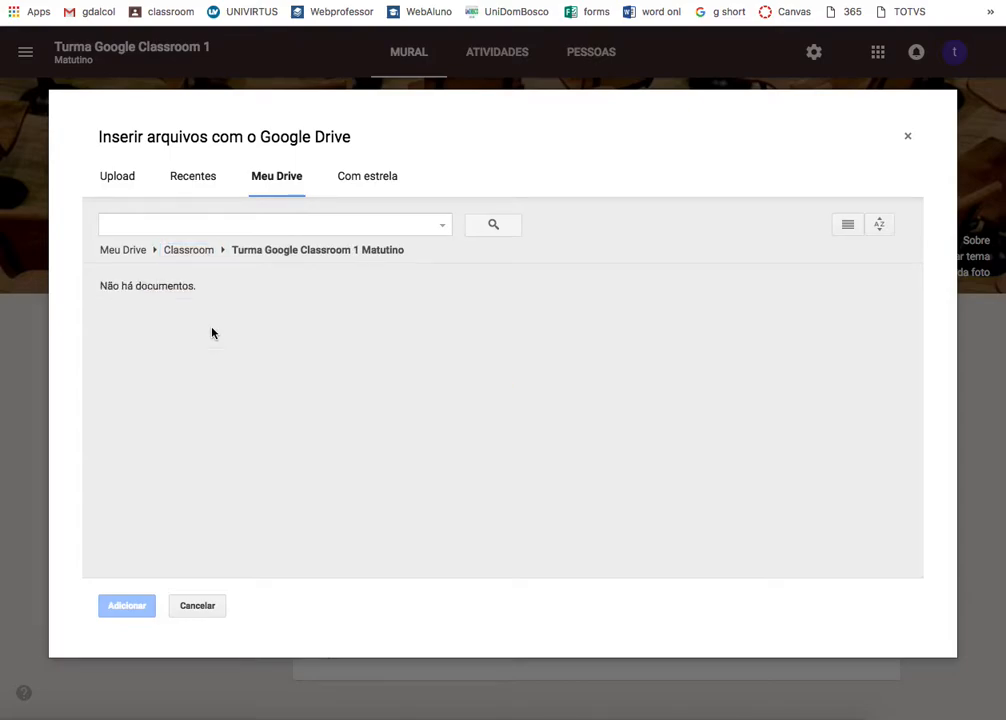
click(197, 177)
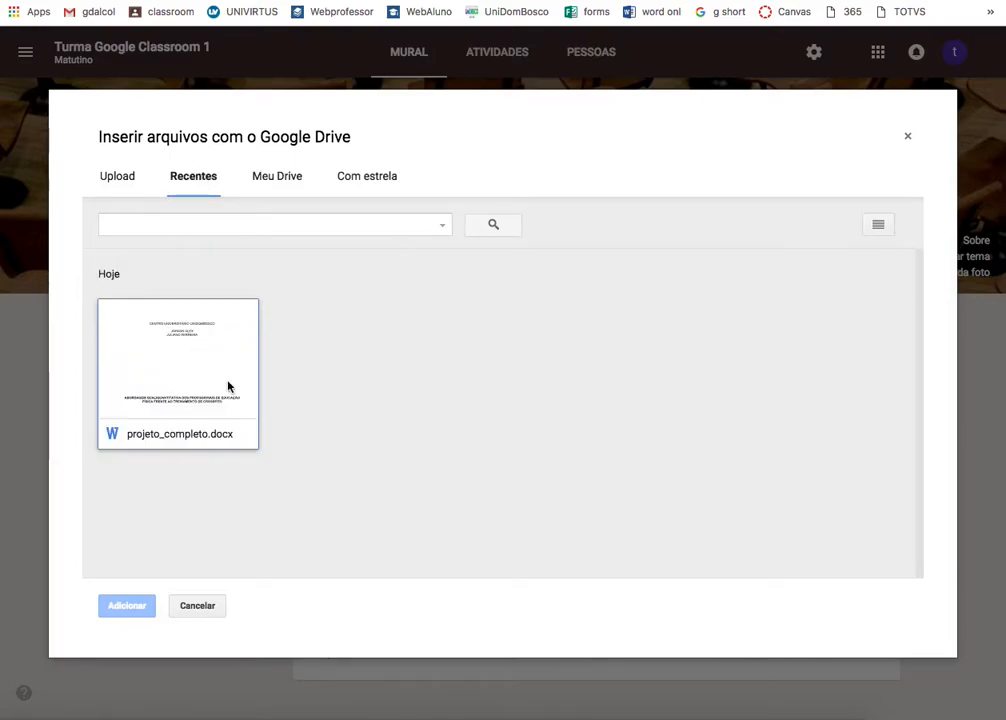
click(907, 138)
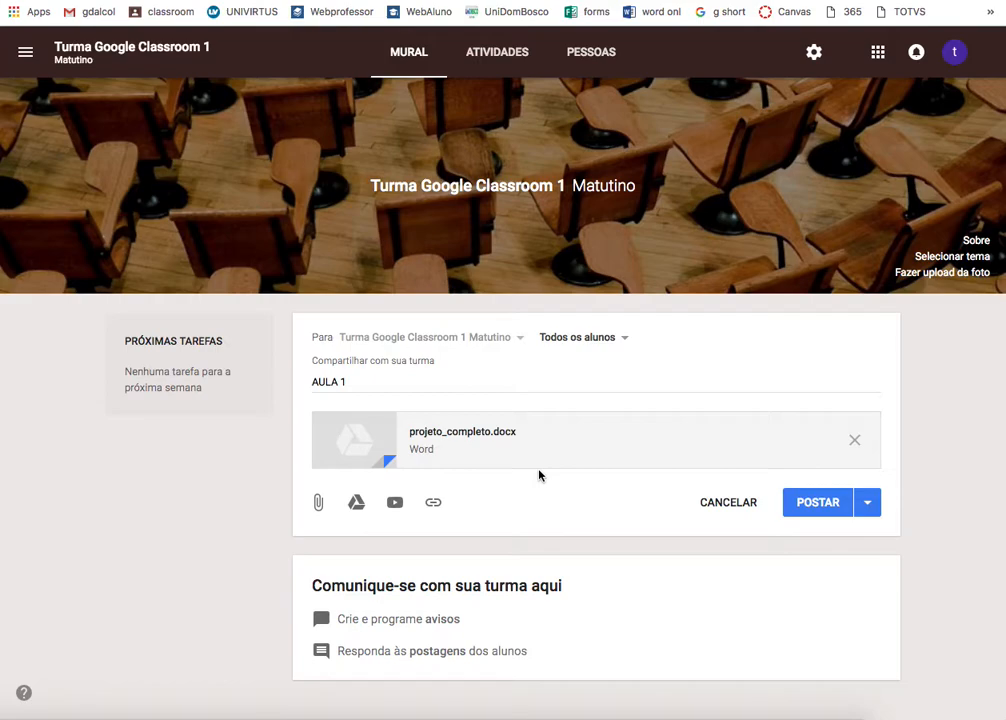
- Post the AULA 1 announcement with projeto_completo.docx and begin a class comment on it
click(814, 509)
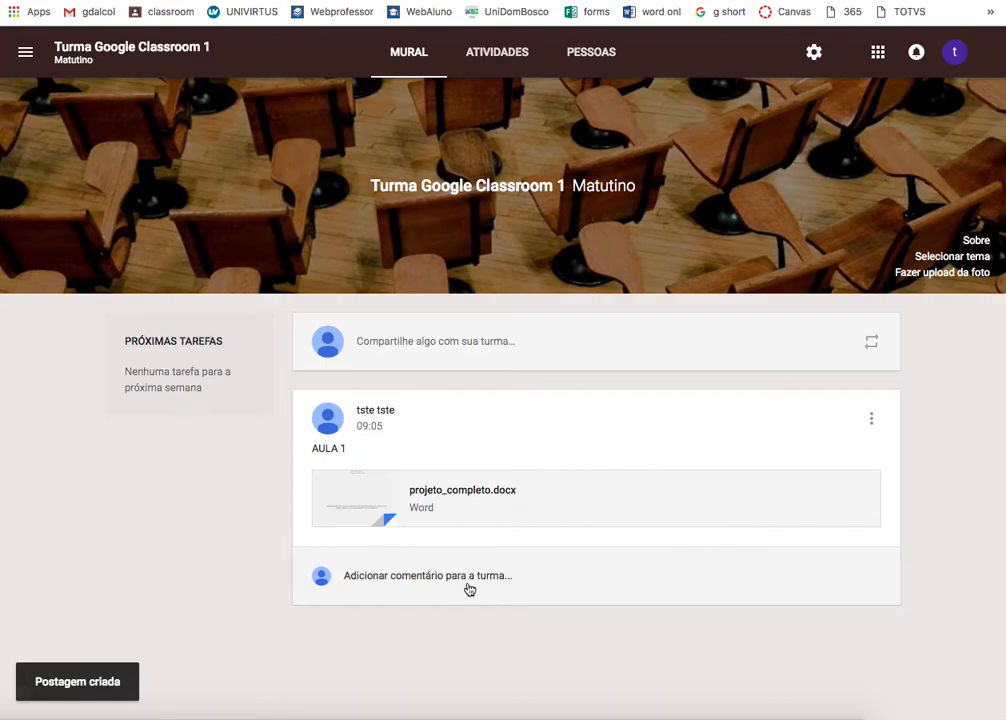
click(430, 578)
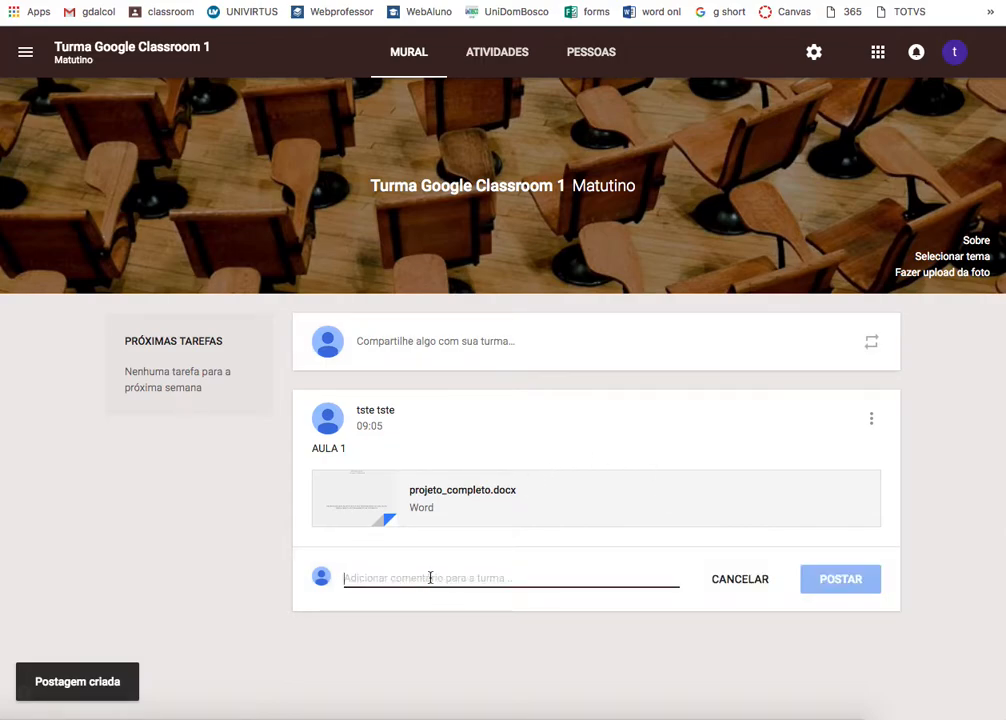
click(541, 666)
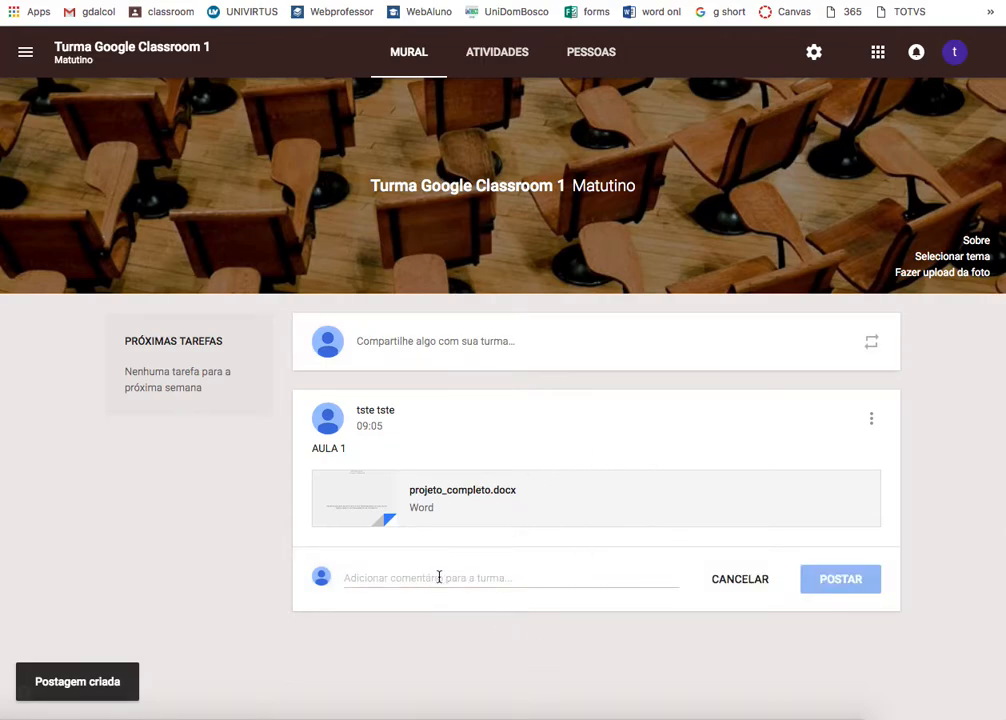
click(492, 578)
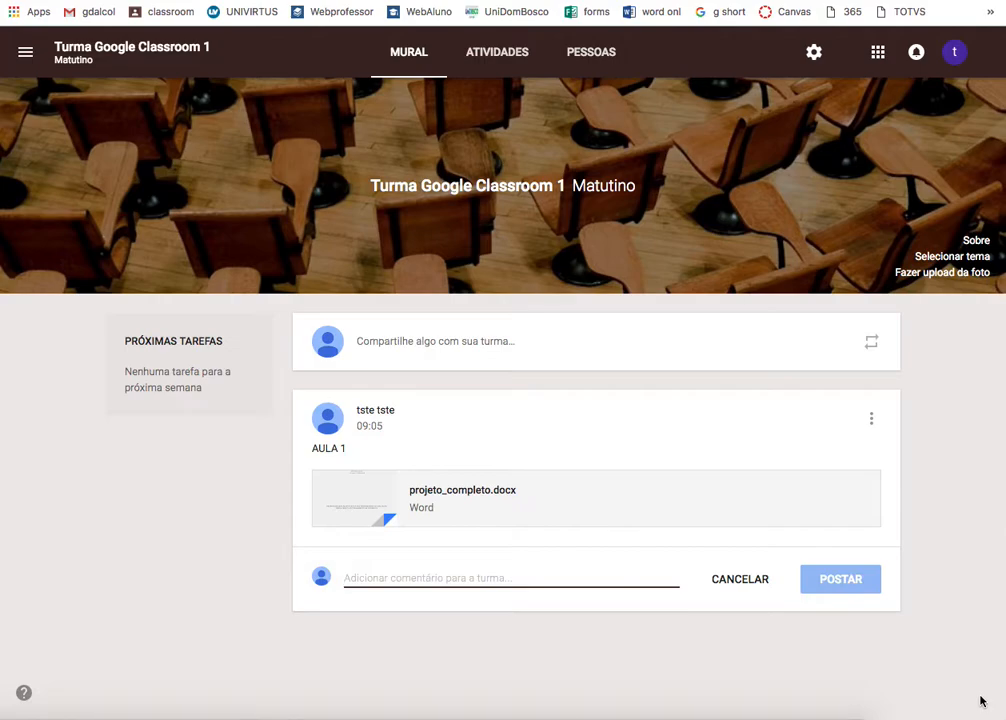
- On the Atividades page, browse Reutilizar postagem without reusing anything, then start a new Tarefa
click(491, 64)
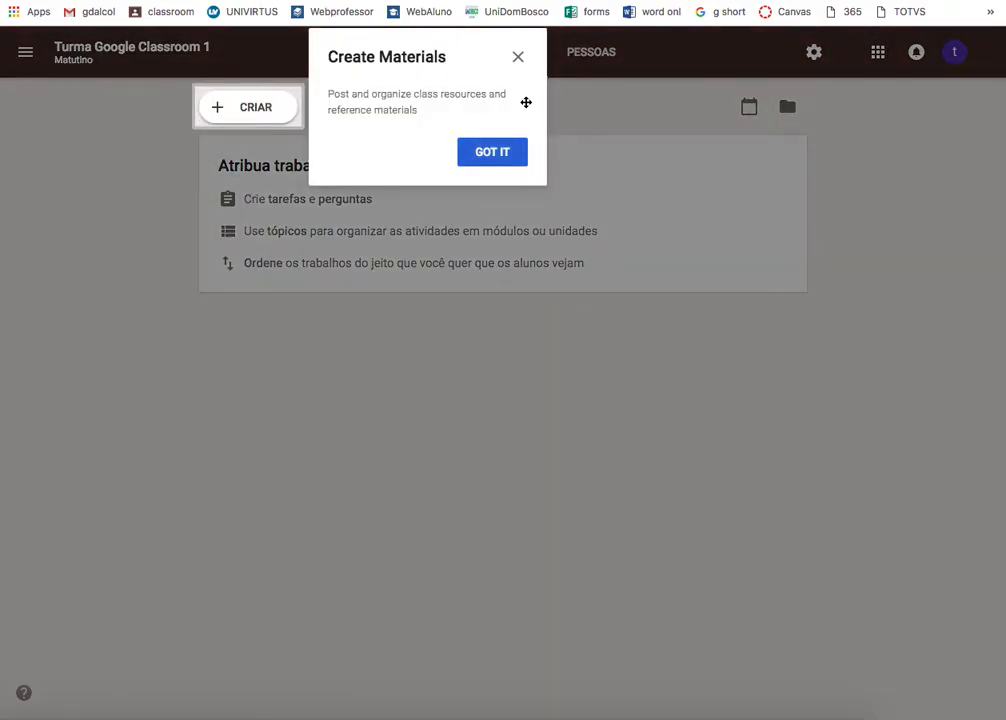
click(518, 60)
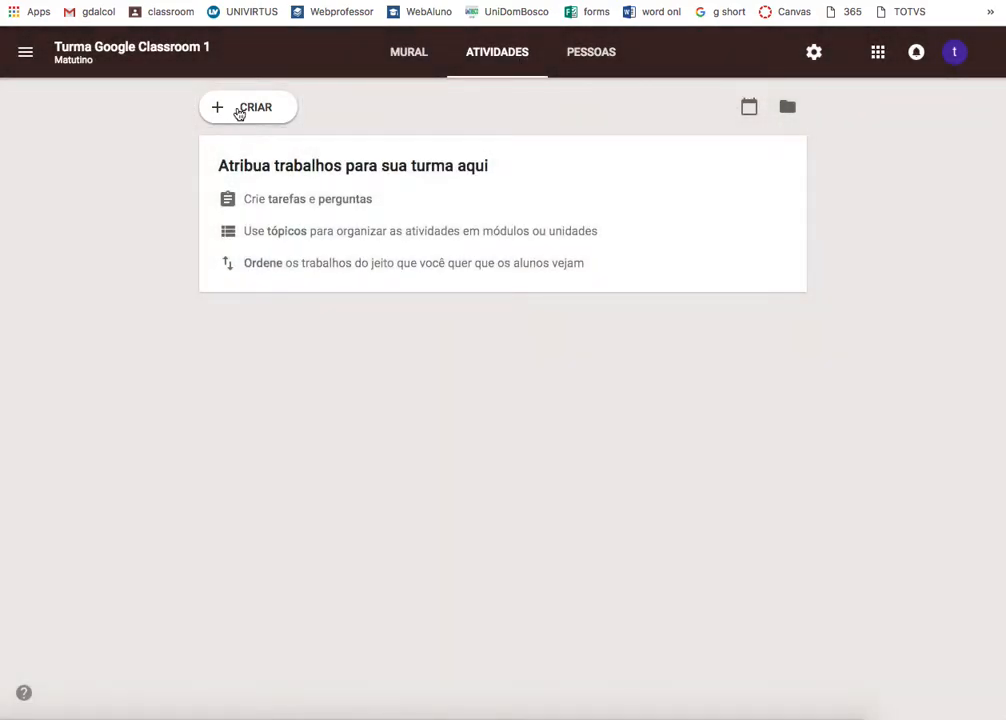
click(242, 110)
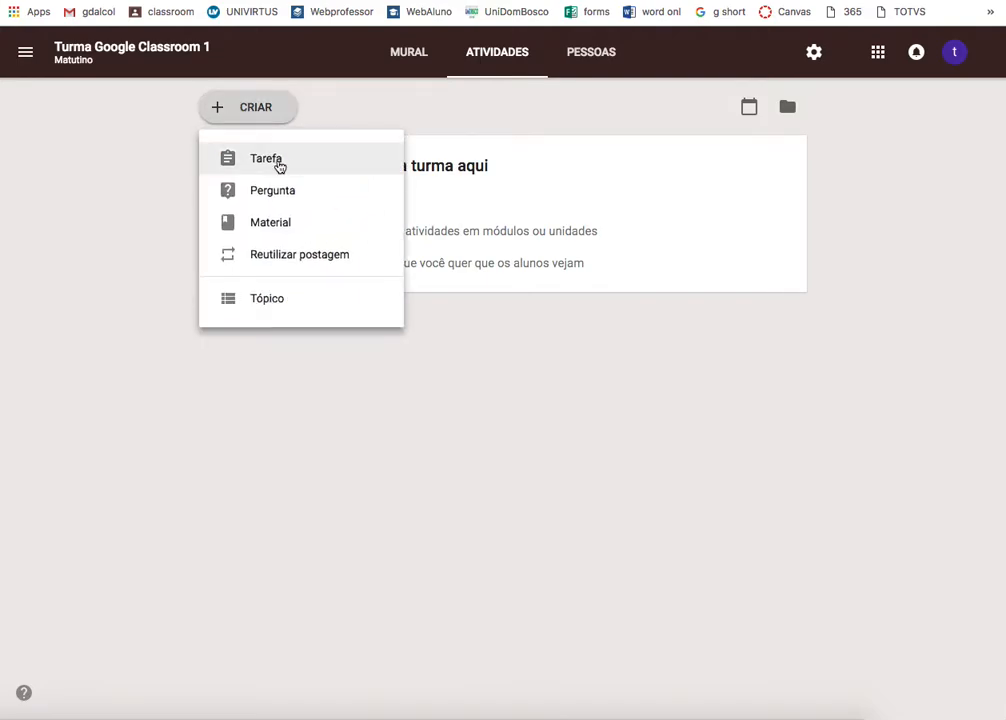
click(297, 262)
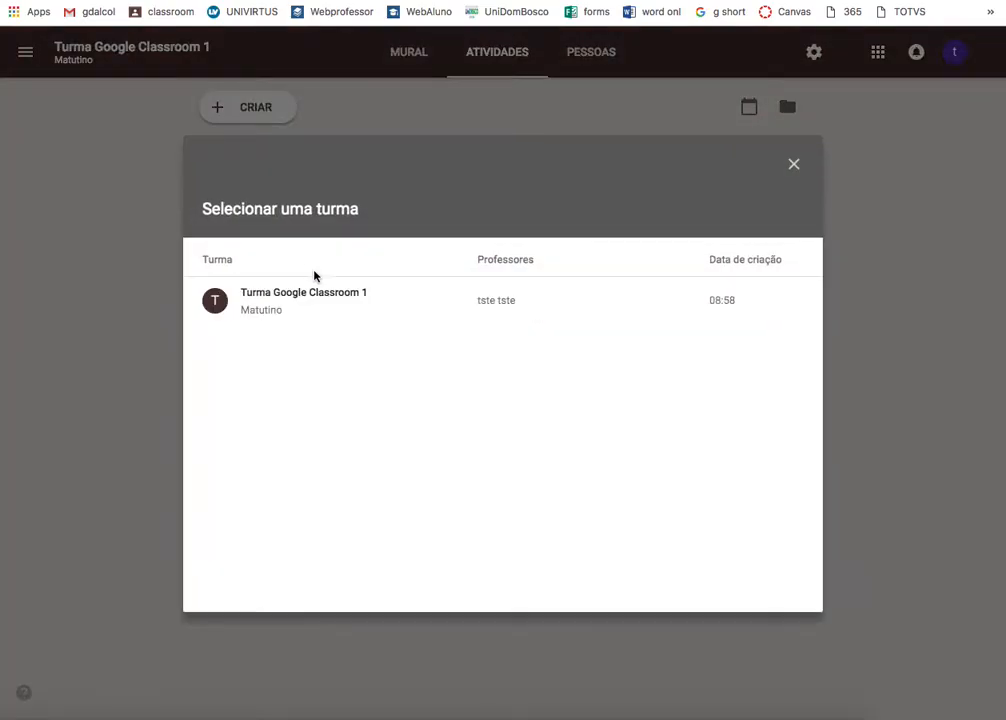
click(272, 294)
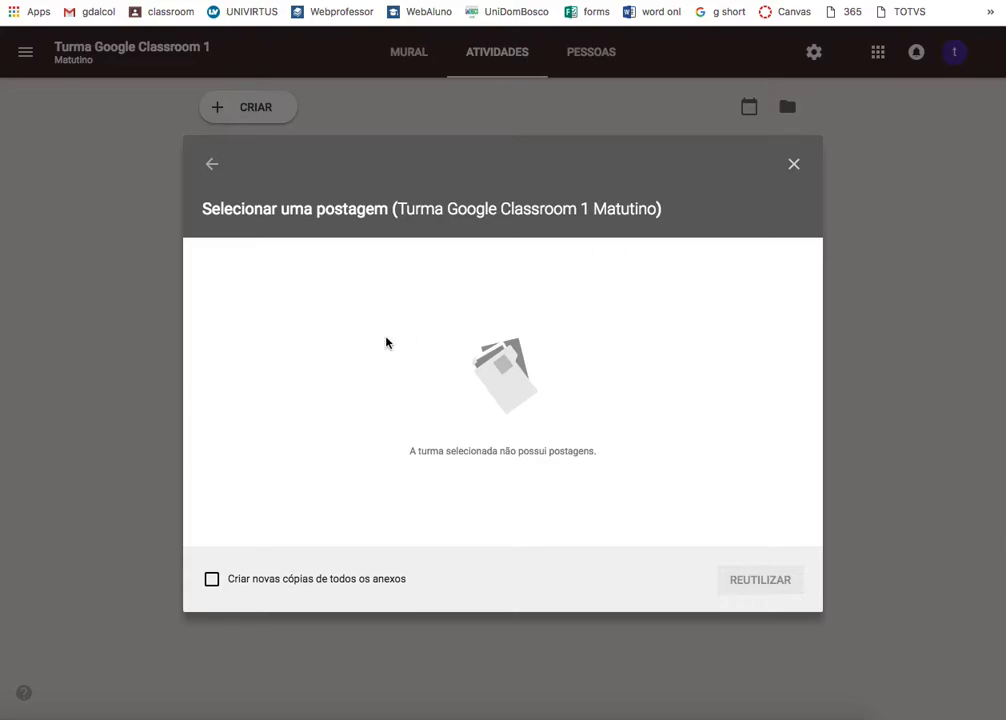
click(212, 165)
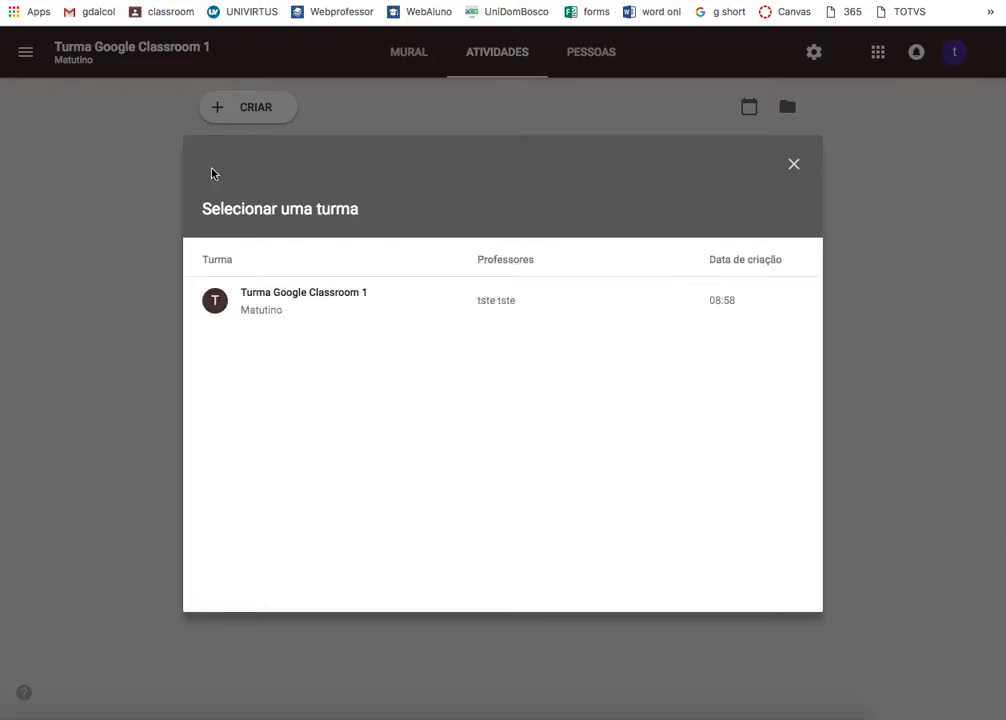
click(796, 165)
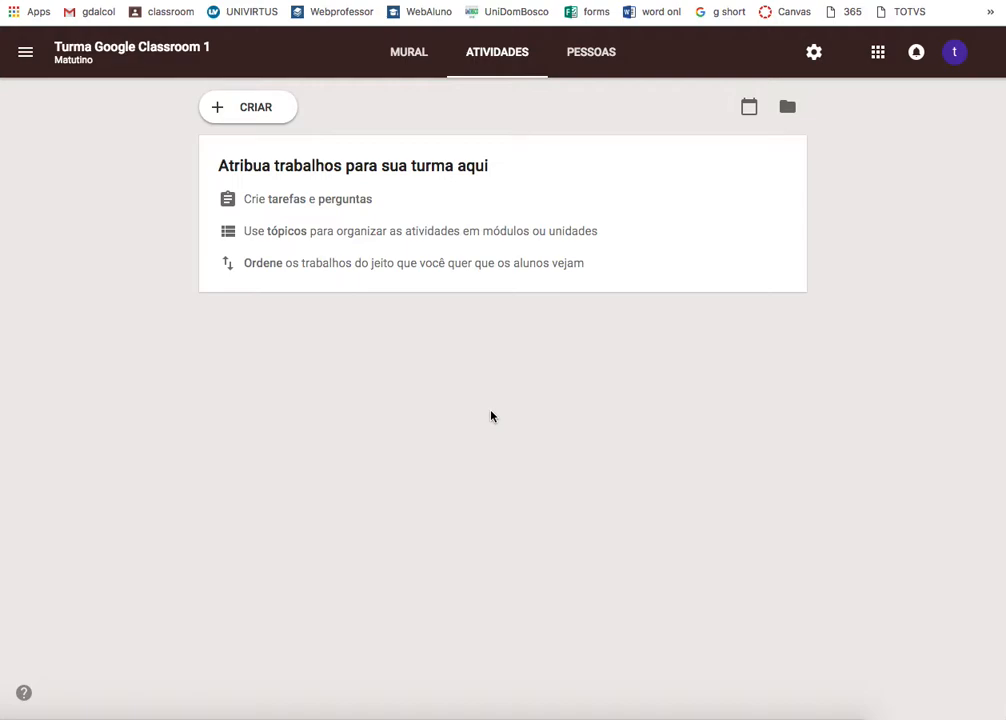
click(231, 108)
click(258, 163)
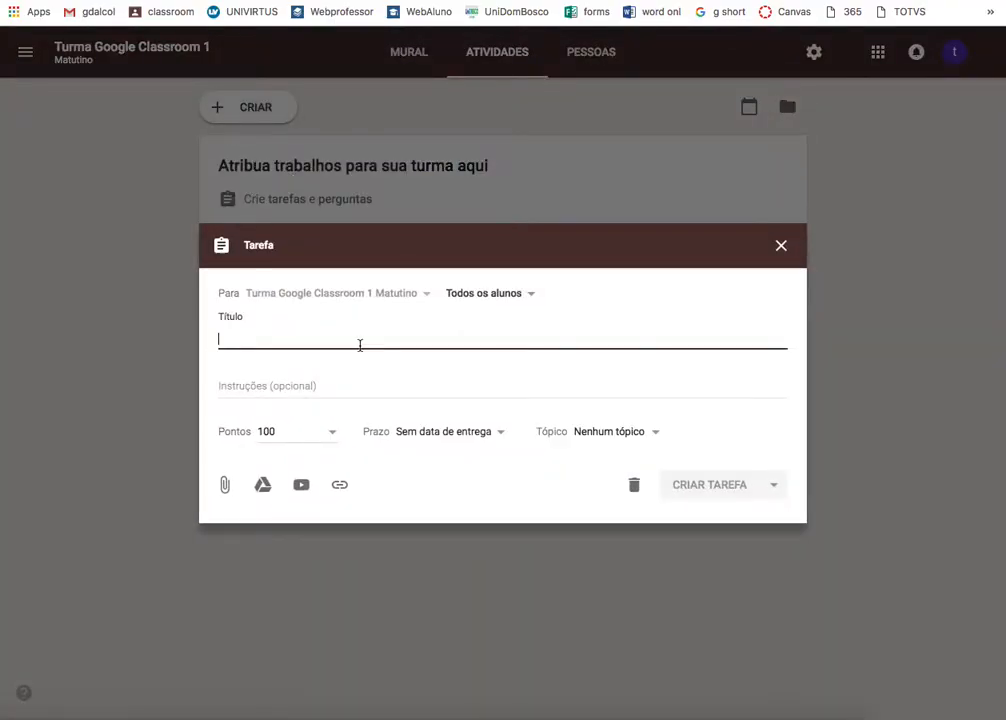
- Title the assignment 'RELATORIO DE AULA PRATICA' and begin typing its instructions
text(RELATORIO DE AULA PRATICA)
click(299, 391)
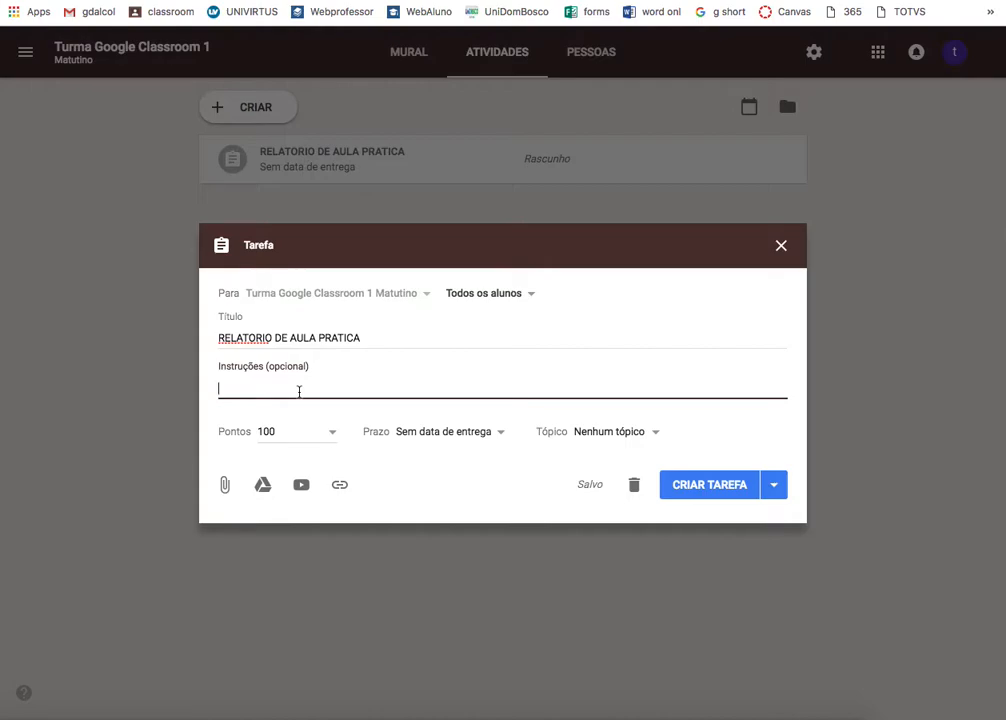
text(O RELATORI)
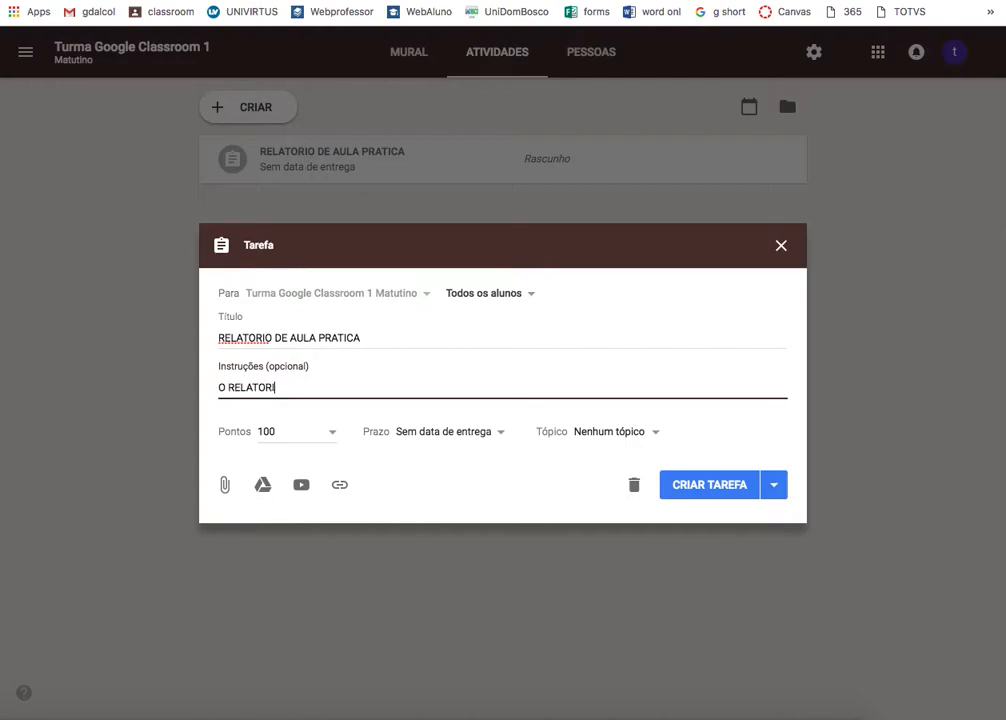
key(BackSpace)
key(BackSpace)
key(BackSpace)
key(BackSpace)
key(BackSpace)
key(BackSpace)
- Set the assignment's points to Sem nota
click(336, 440)
click(336, 440)
click(336, 440)
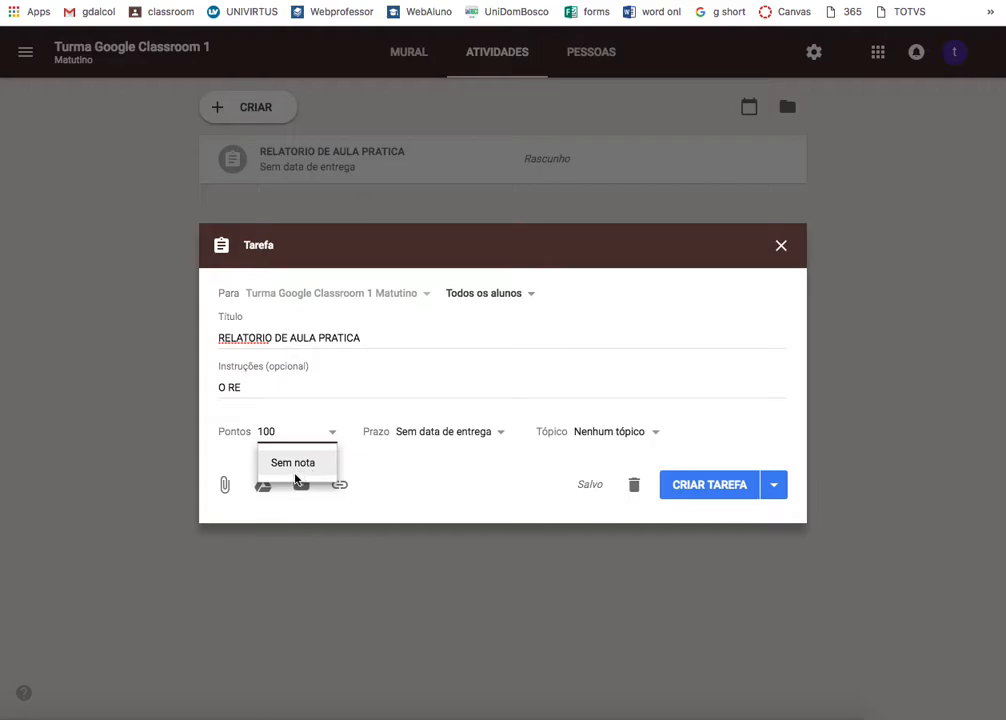
click(295, 477)
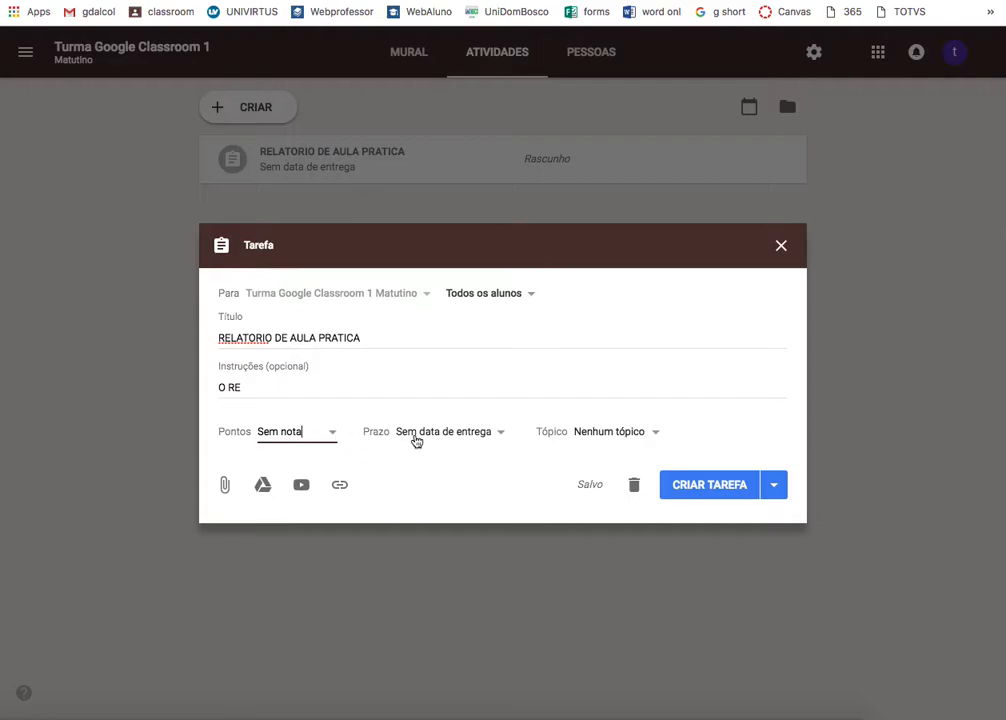
- Set the assignment's due date to 25 de set
click(415, 441)
click(490, 487)
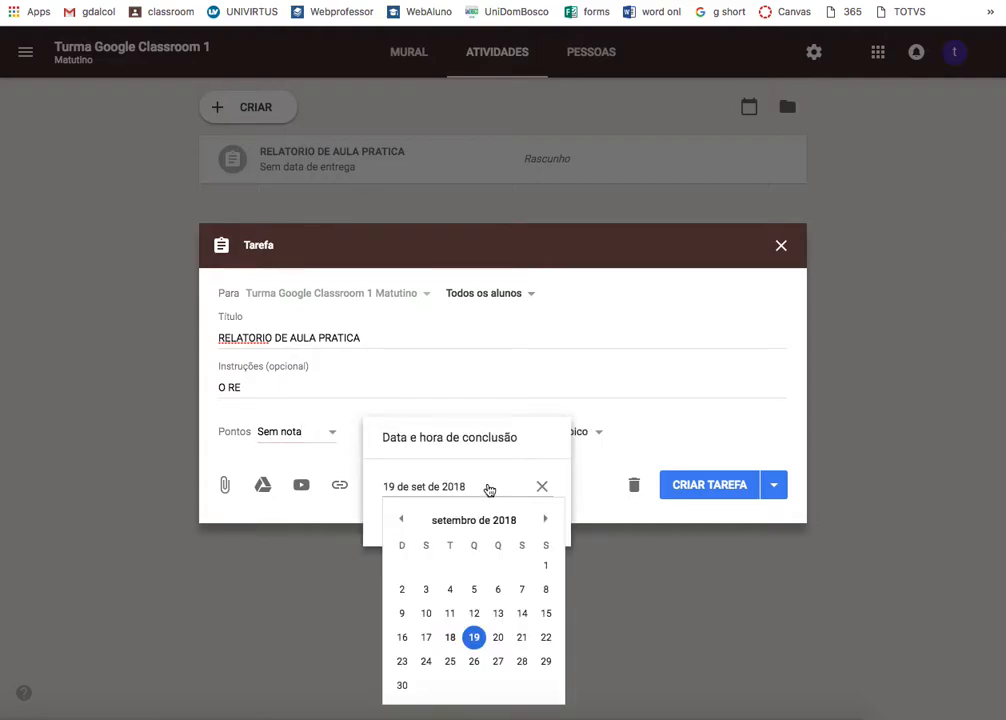
click(478, 451)
click(447, 487)
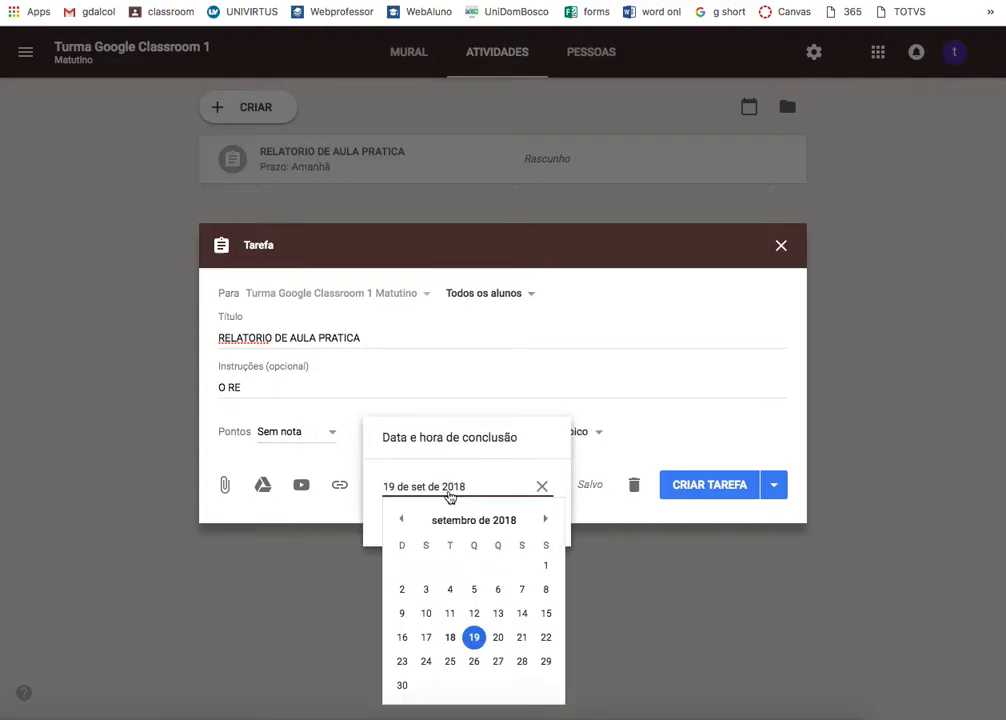
click(451, 662)
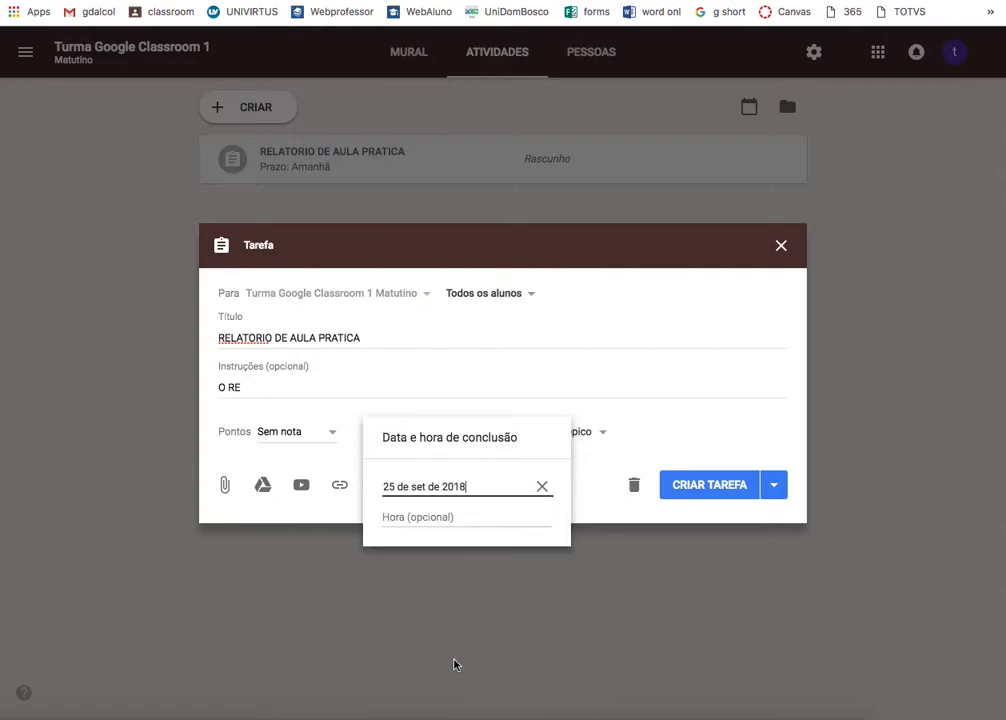
click(555, 385)
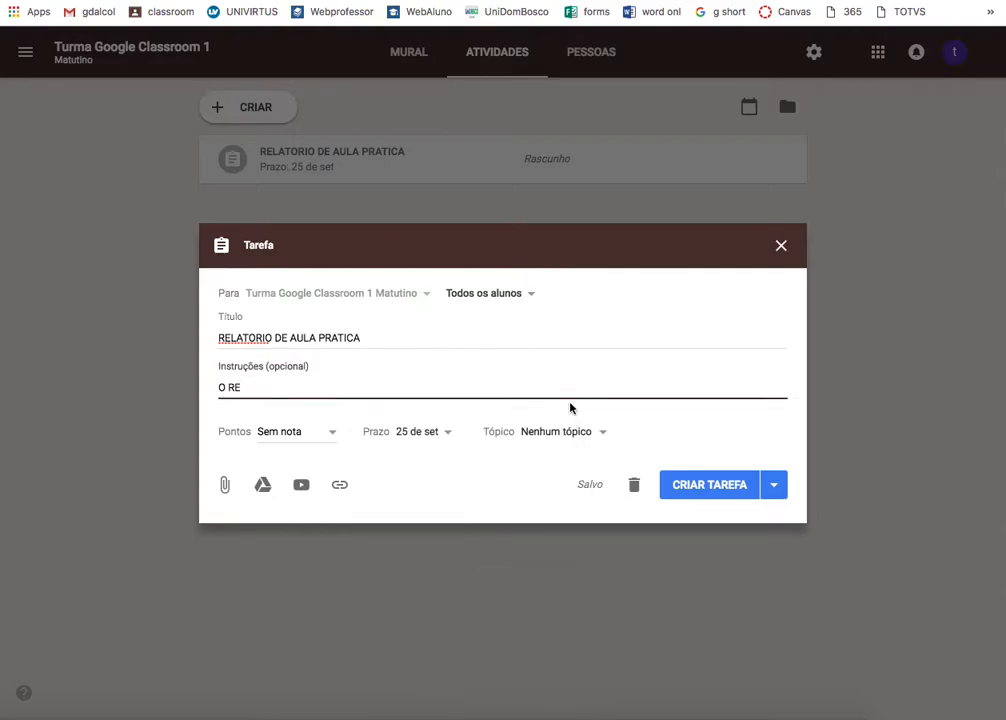
- File the assignment under a new topic named 'estudos dirigidos'
click(581, 435)
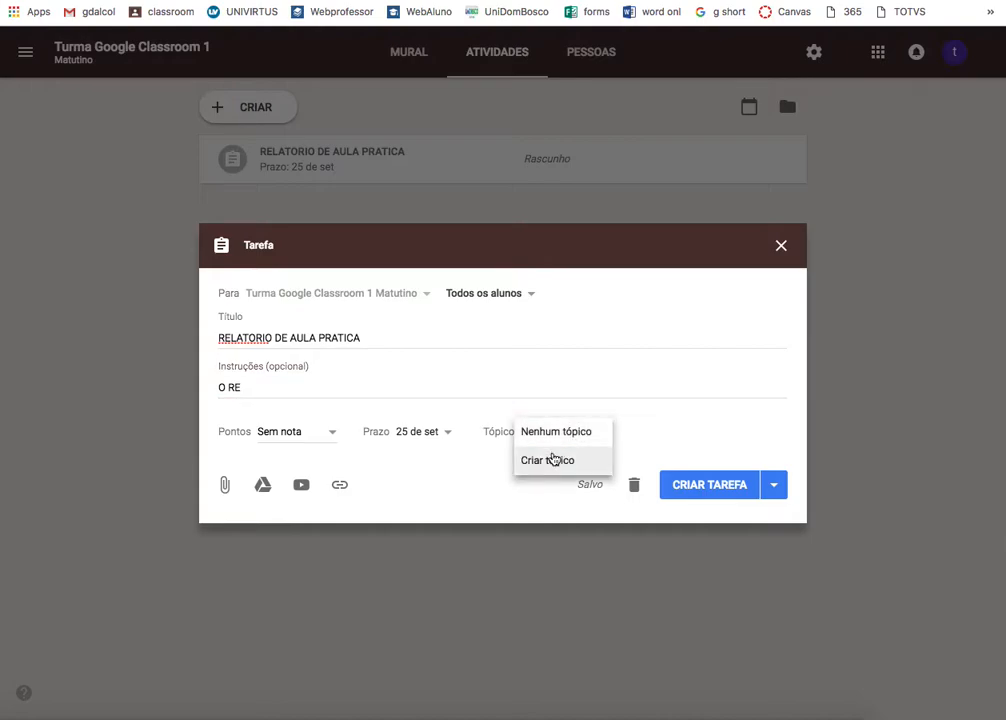
click(553, 459)
text(est)
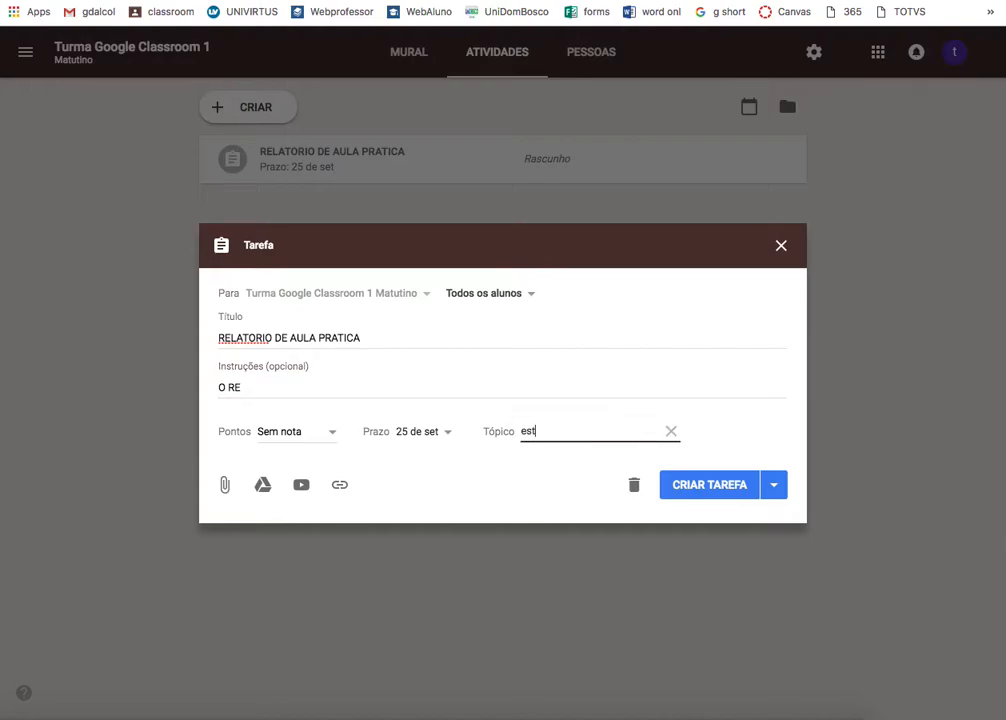
text(udos dirigidos)
click(745, 426)
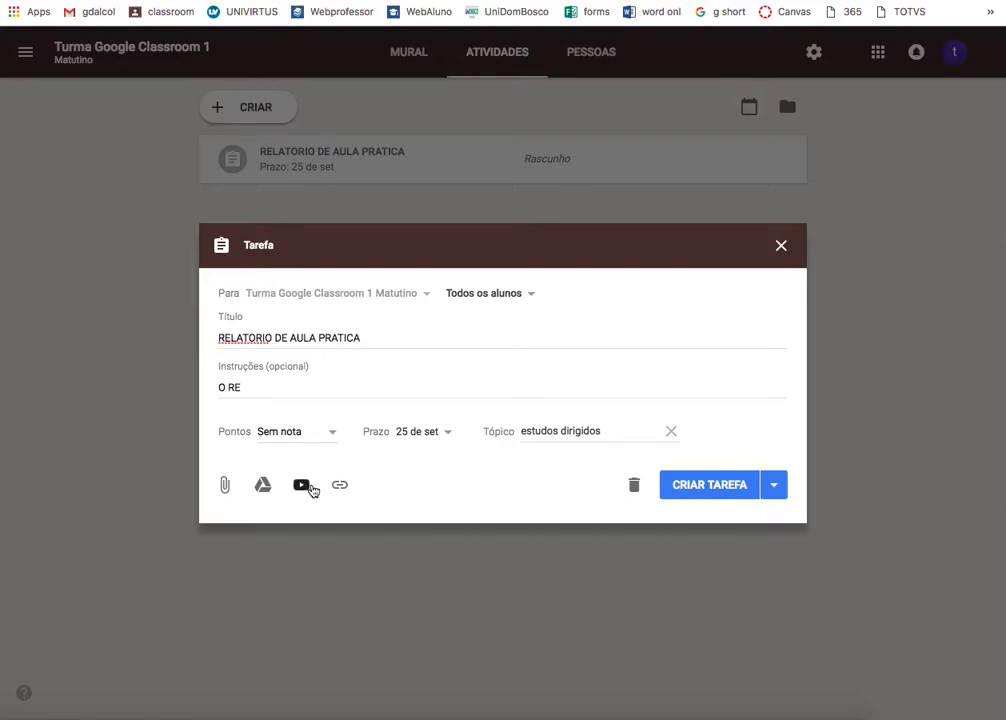
- Post the RELATORIO DE AULA PRATICA assignment without attaching a YouTube video
click(309, 488)
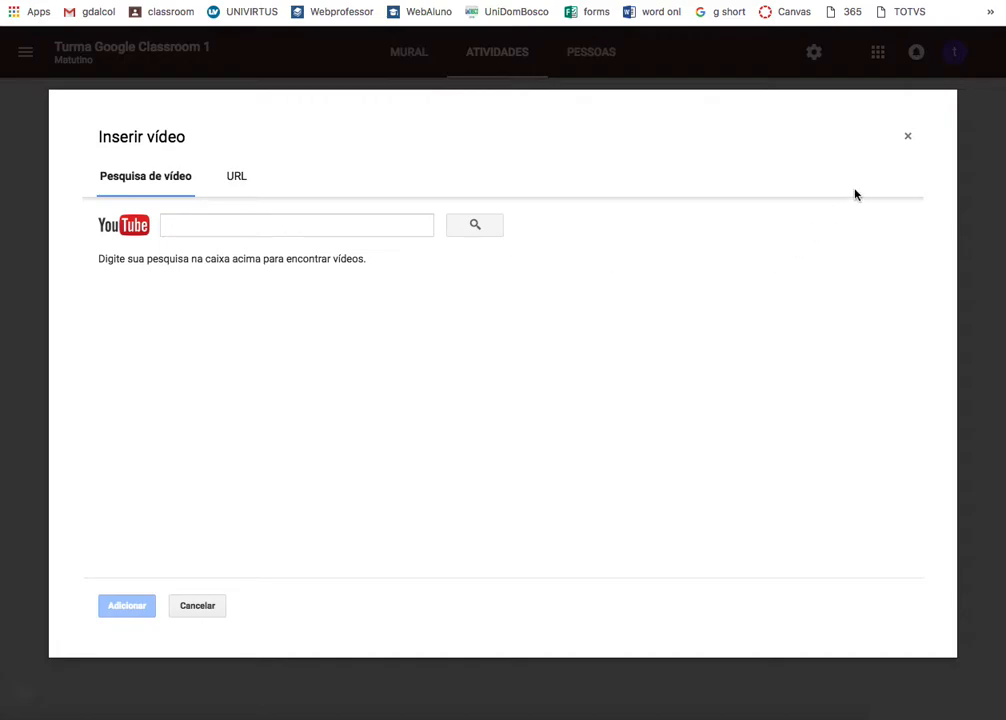
click(908, 139)
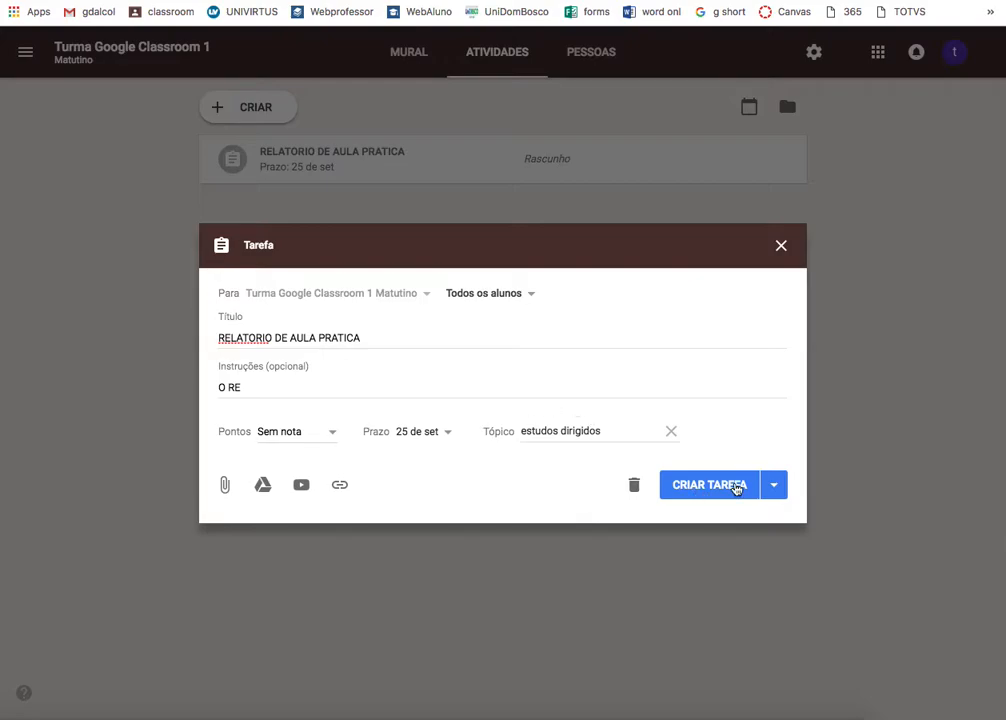
click(737, 486)
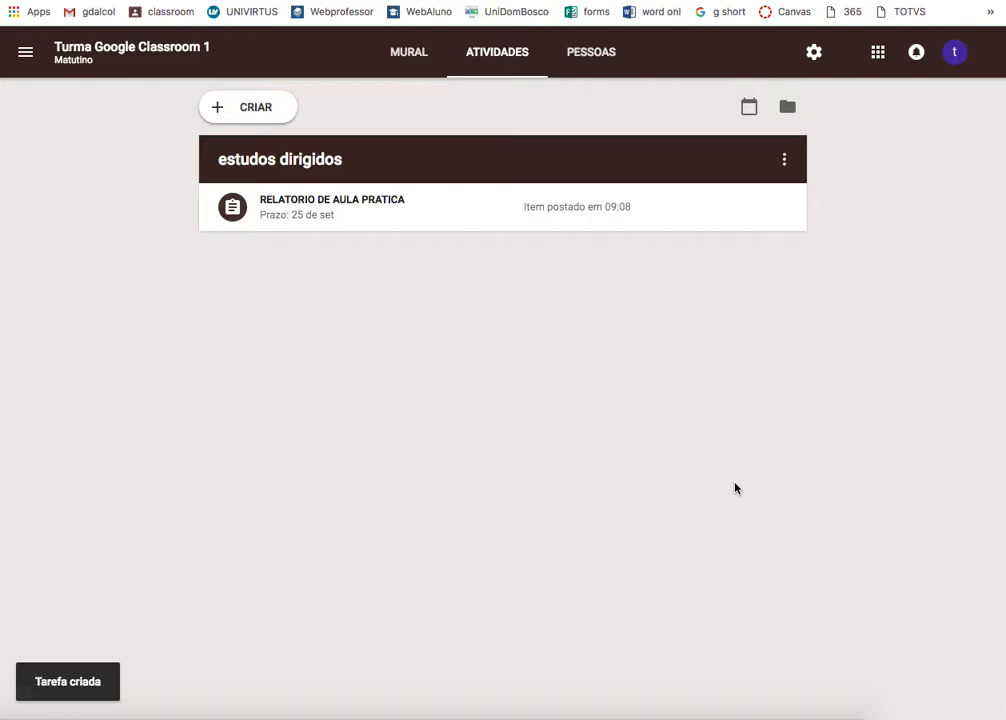
- Post a question 'xgfbfg' that lets students edit their answers
click(216, 107)
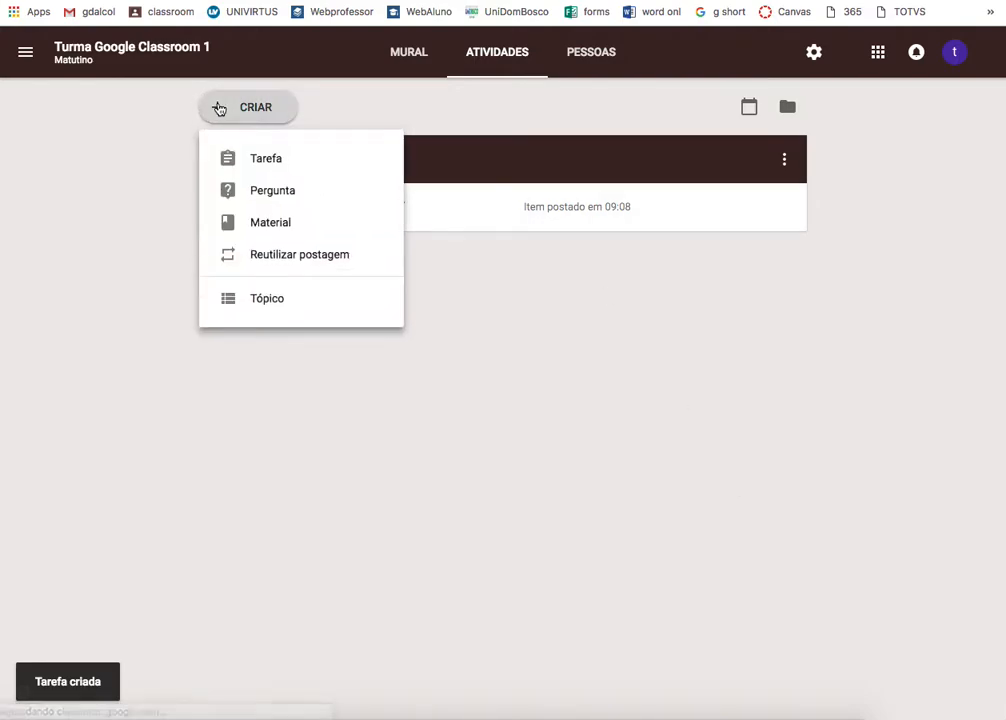
click(282, 195)
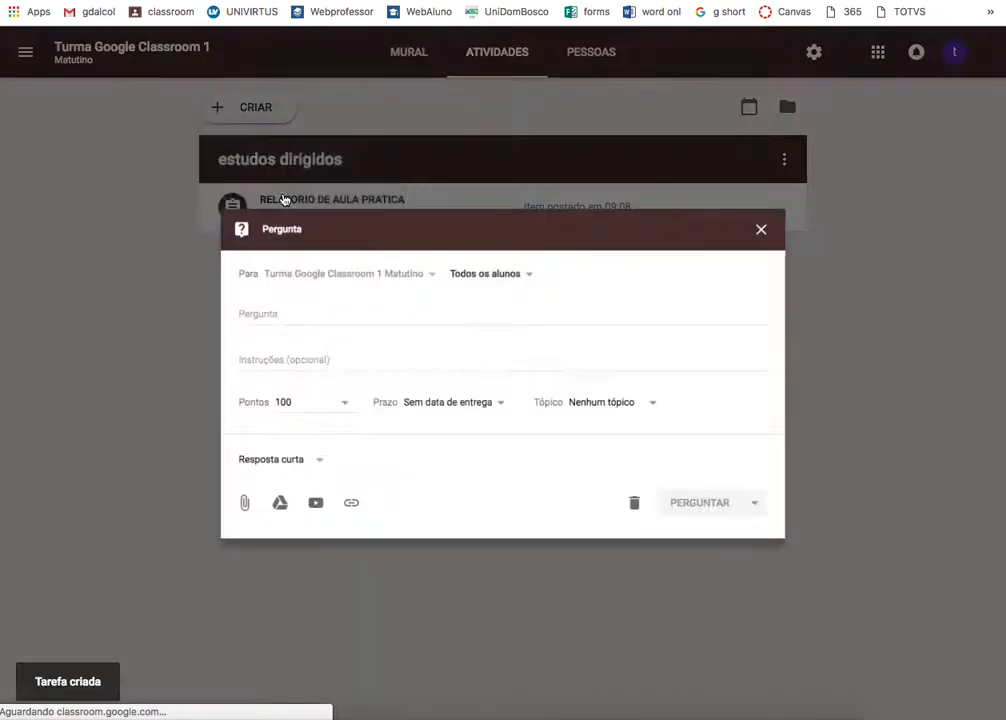
text(xgfbfg)
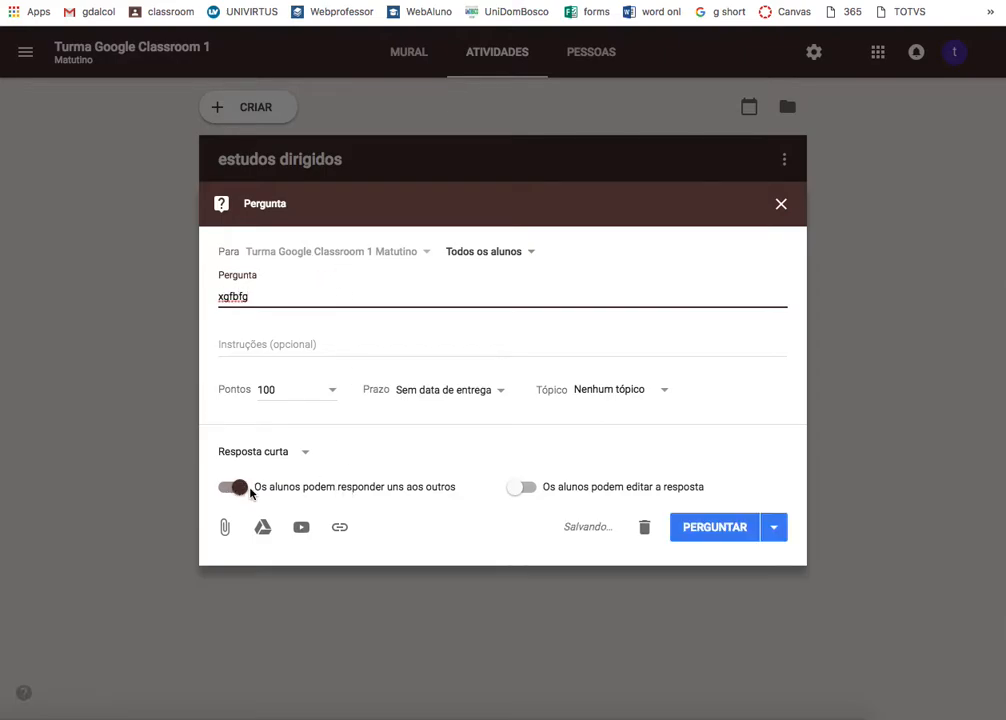
click(529, 488)
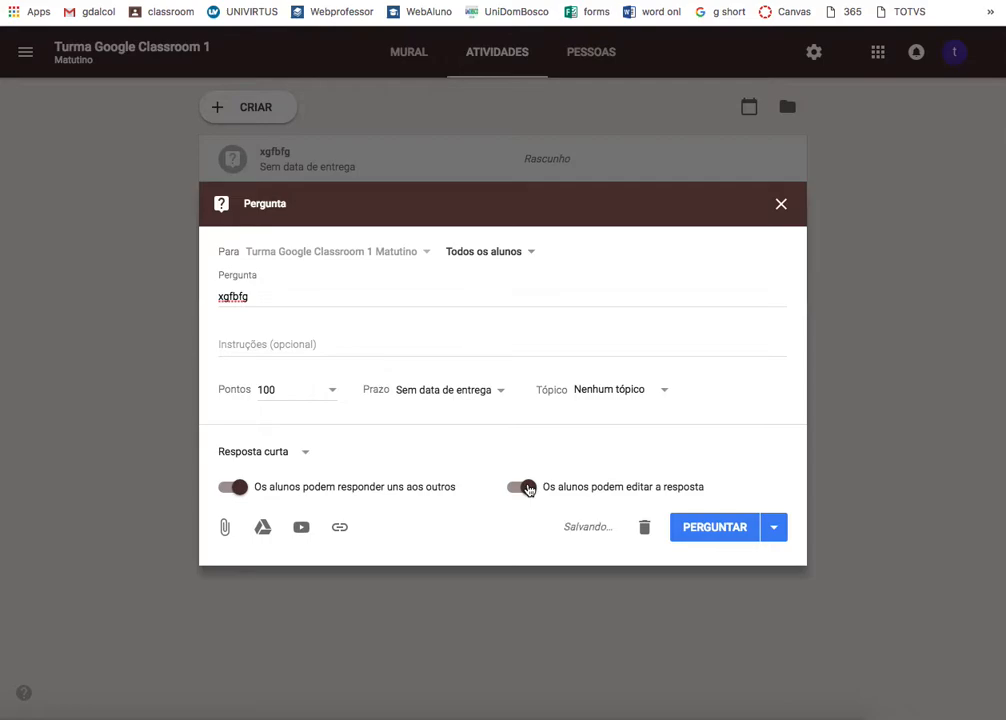
click(715, 532)
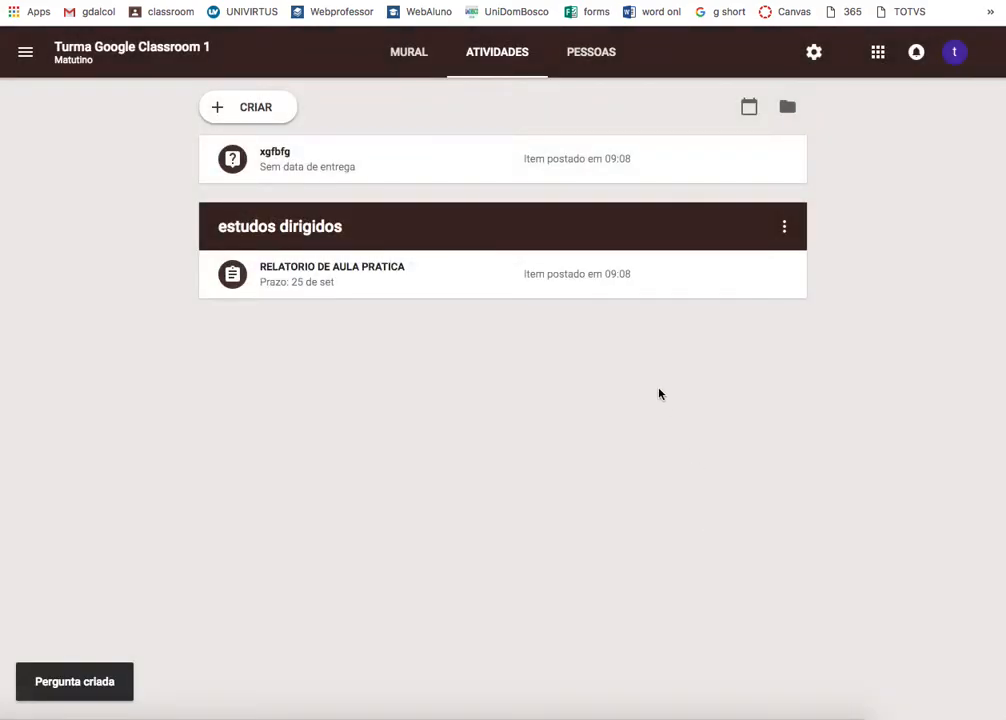
- Return to the Mural and scroll to the xgfbfg question and RELATORIO DE AULA PRATICA posts
click(269, 120)
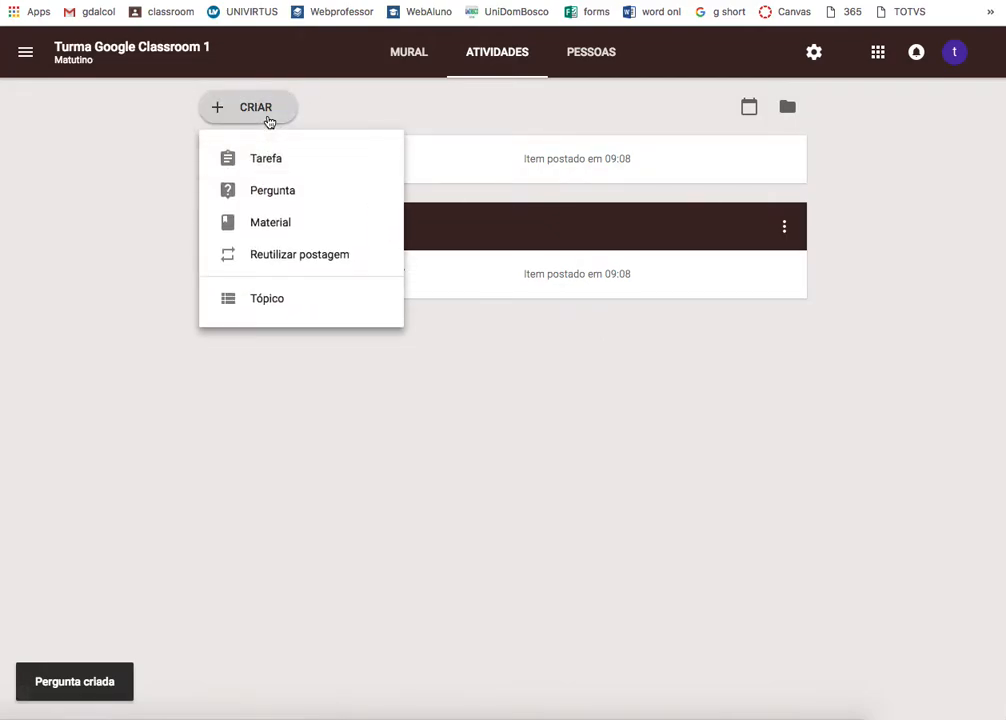
click(463, 328)
click(393, 67)
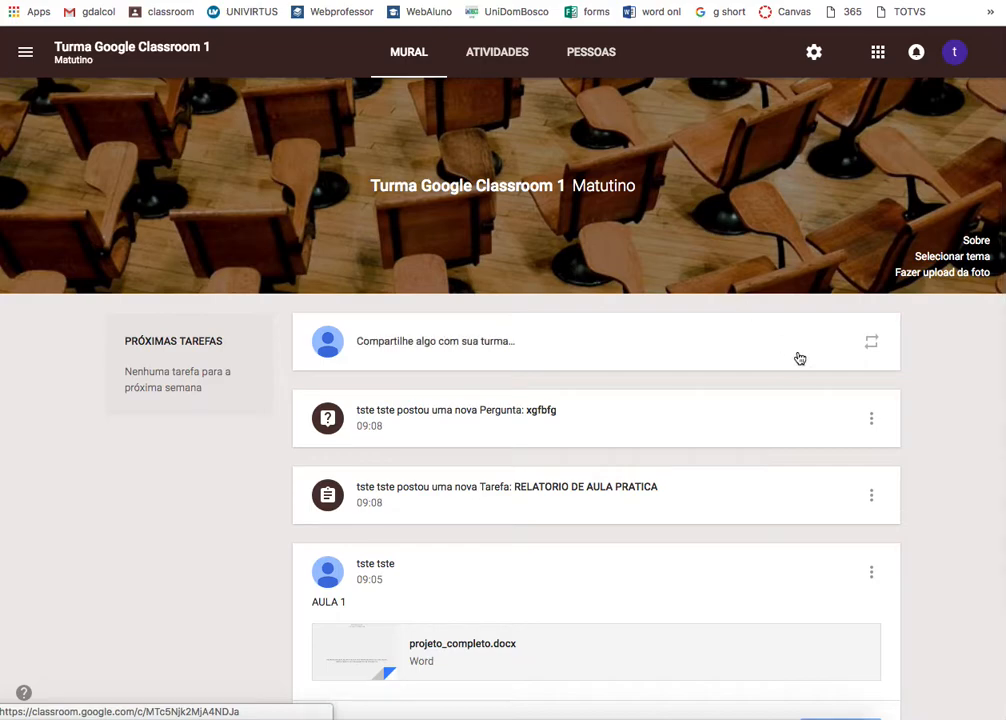
scroll(824, 422, down, 2)
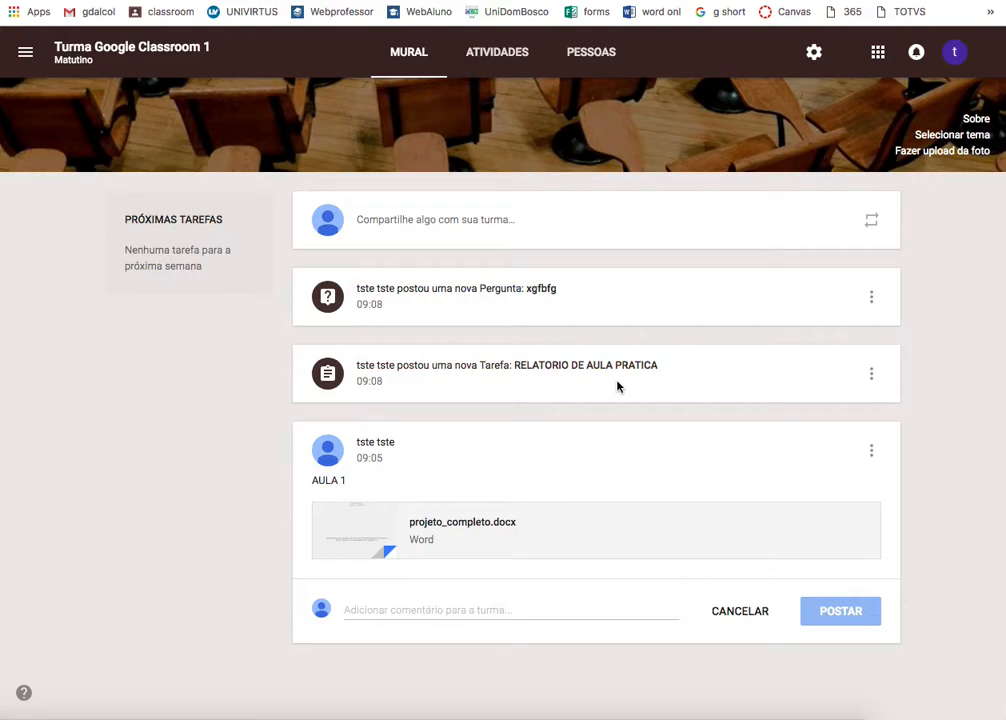
- Open RELATORIO DE AULA PRATICA's student work page, confirming the graded/ungraded prompt with OK
click(499, 372)
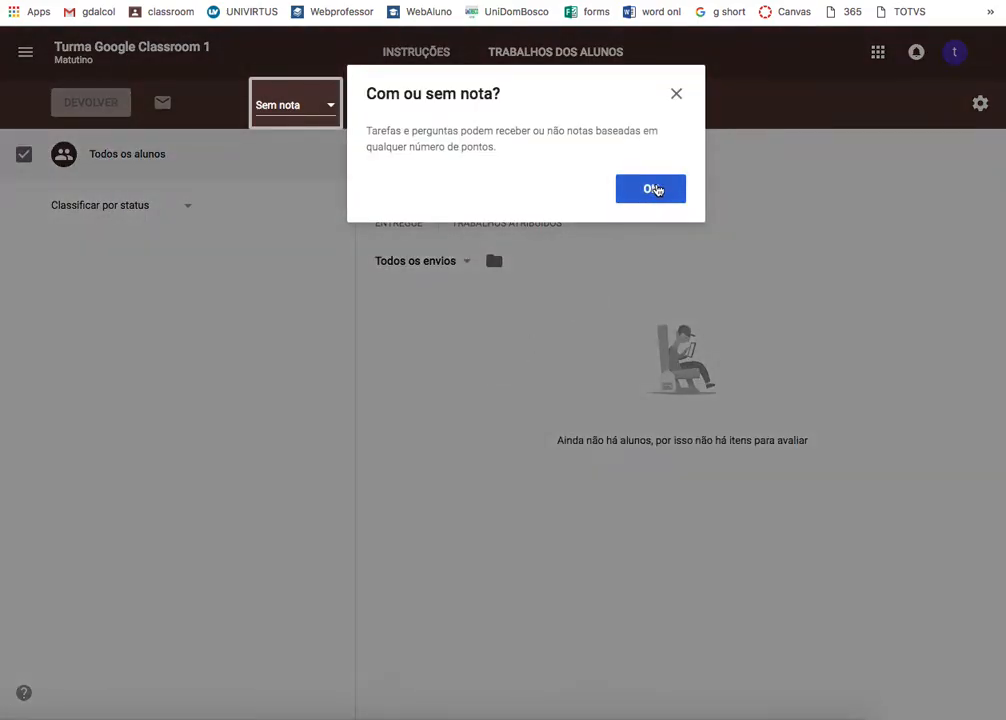
click(652, 189)
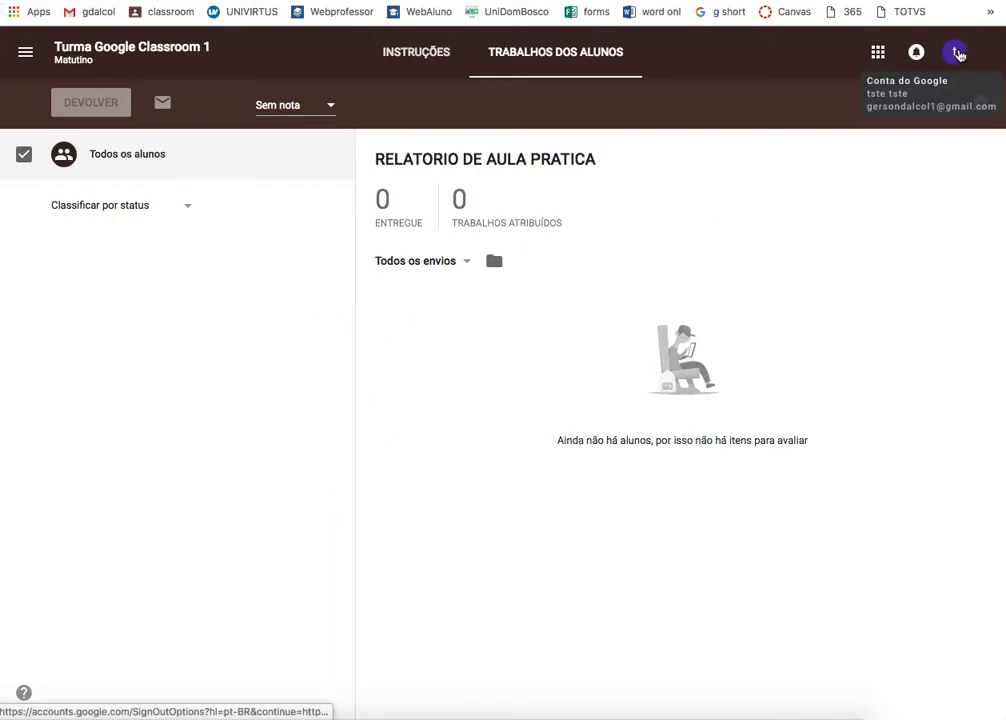
click(958, 53)
- Sign out of the test account and sign in to the main teacher account with its saved password
click(950, 274)
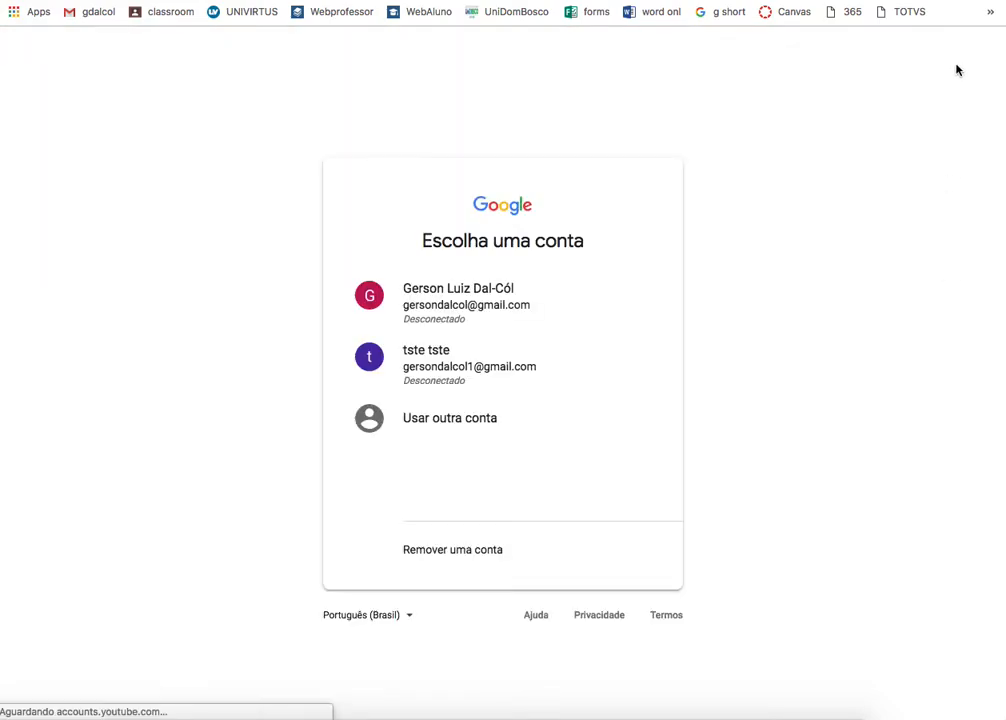
click(420, 310)
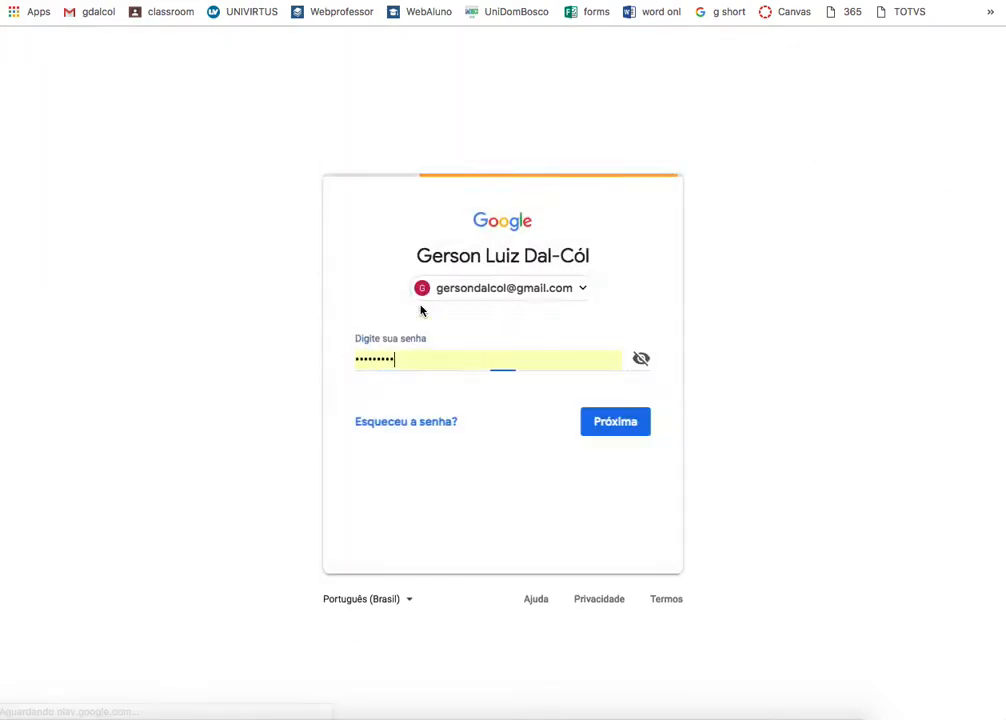
click(606, 423)
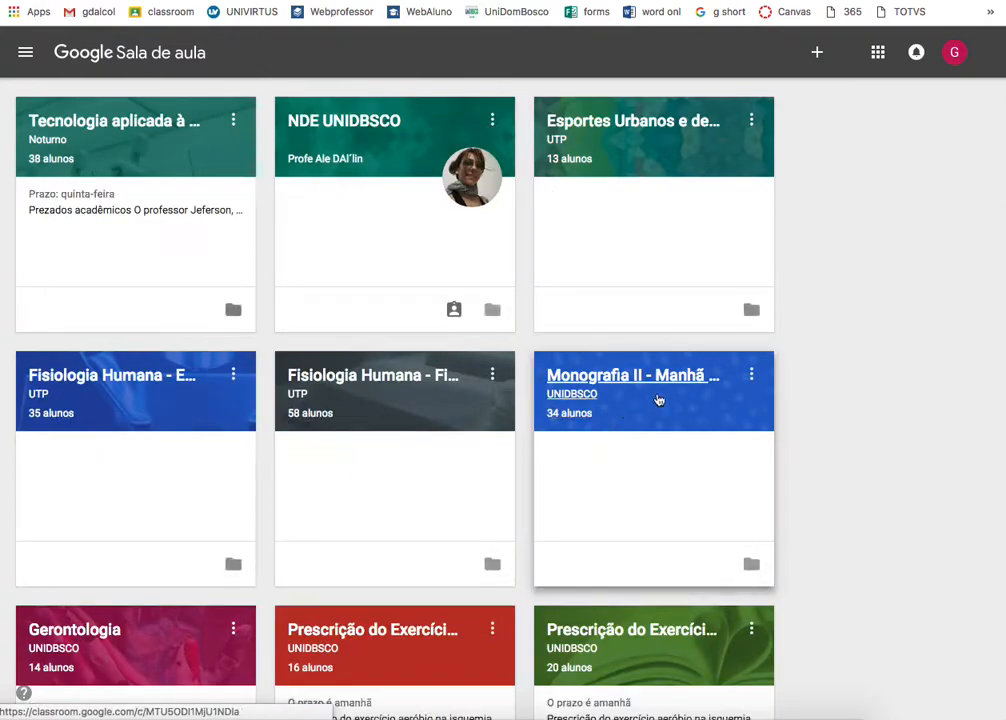
- Open the NDE UNIDBSCO class and scroll through its stream
scroll(772, 372, down, 7)
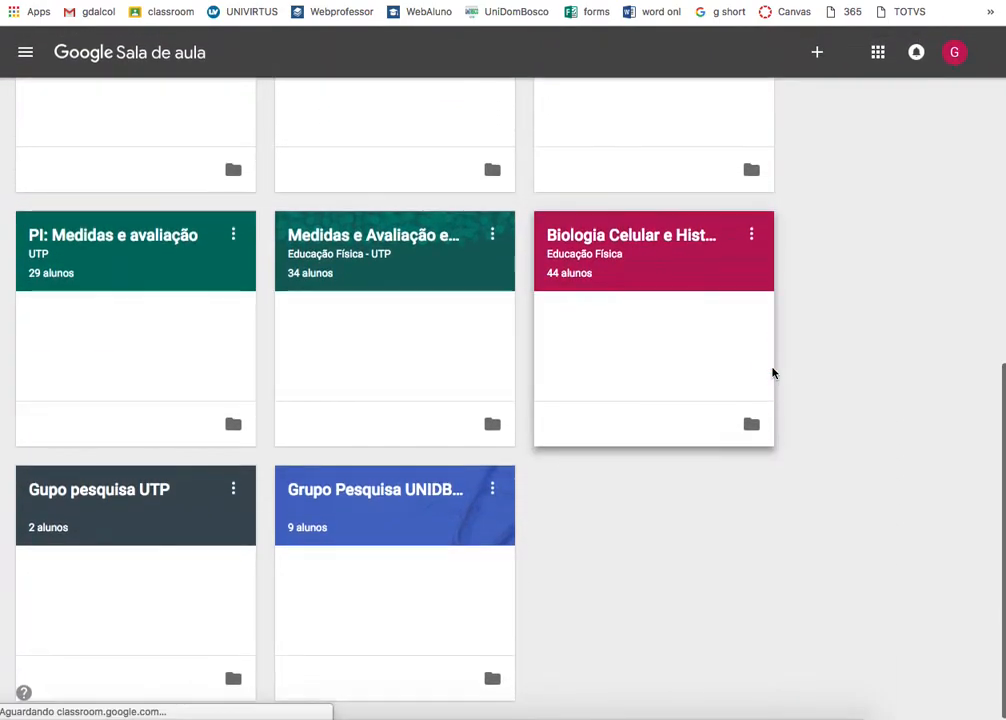
scroll(772, 370, up, 7)
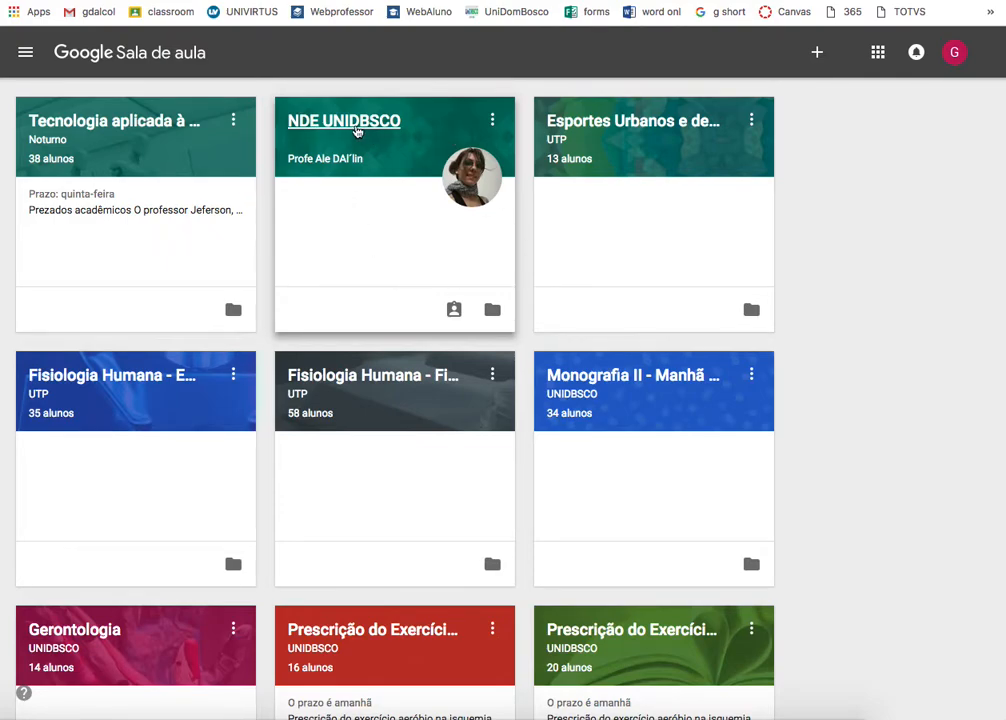
click(355, 130)
scroll(779, 463, down, 7)
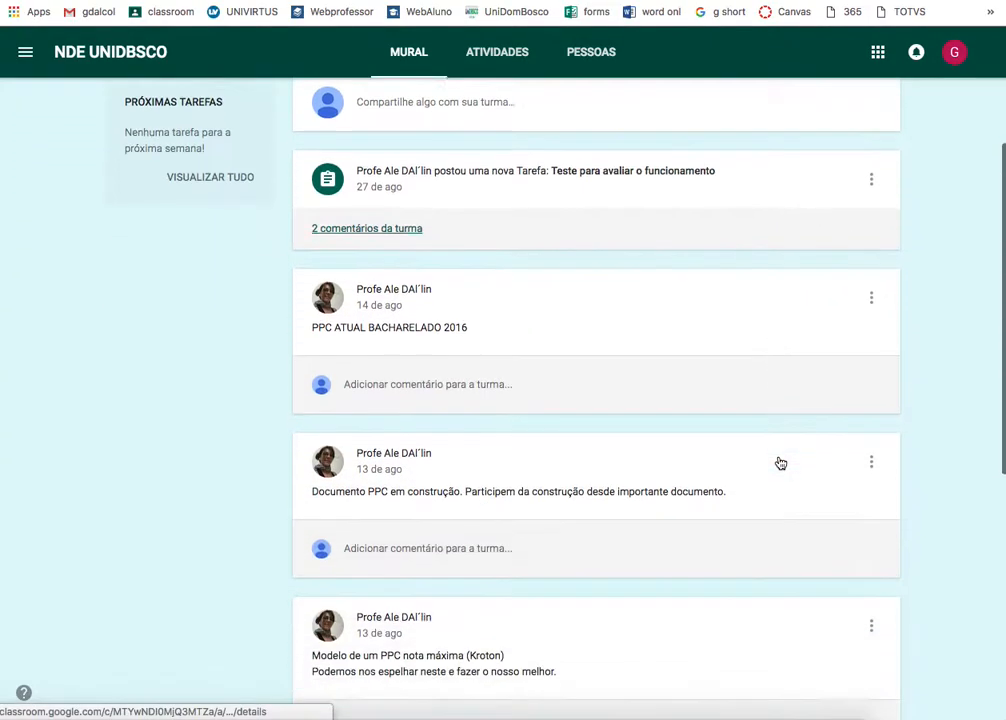
scroll(433, 438, up, 10)
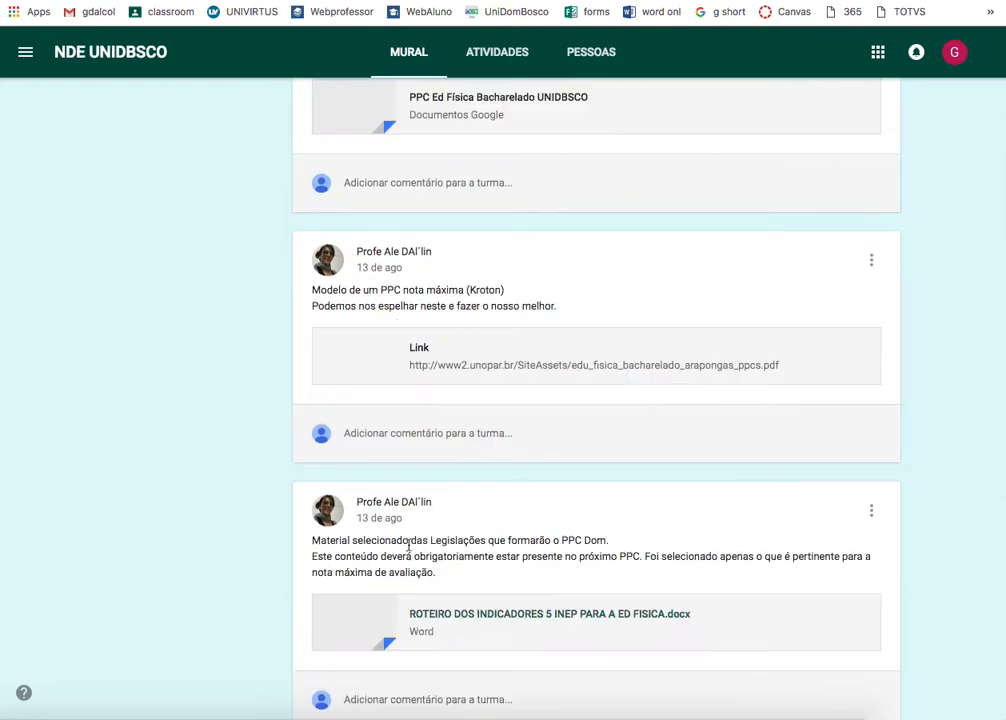
scroll(433, 438, up, 2)
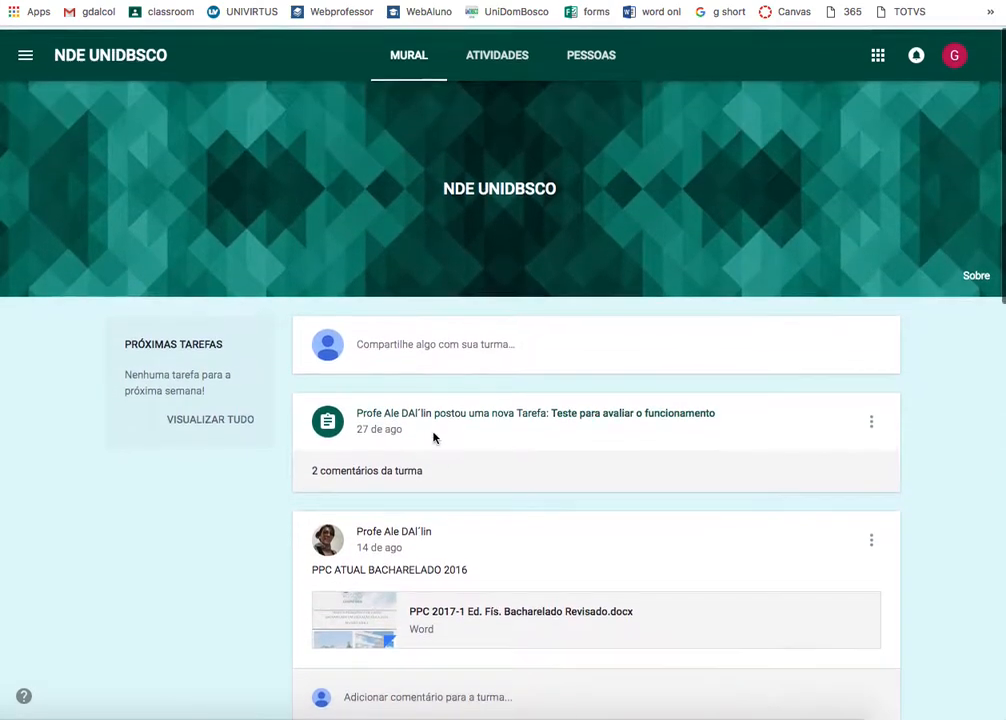
scroll(465, 572, down, 6)
scroll(465, 575, up, 3)
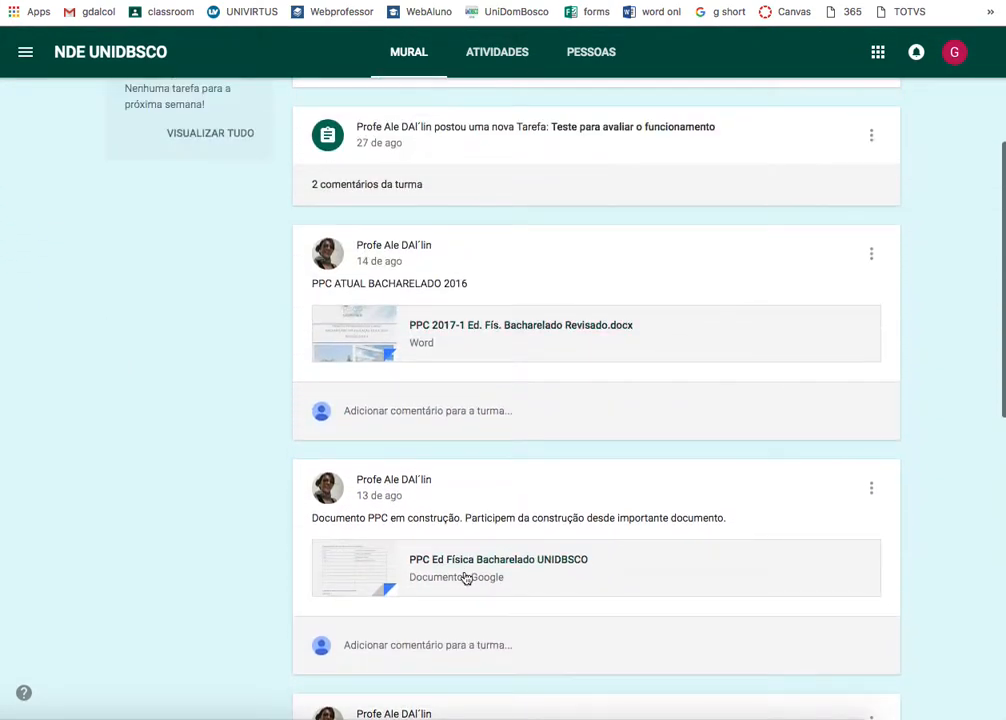
scroll(371, 413, up, 3)
- Go back to the Turmas grid showing all class cards
click(26, 52)
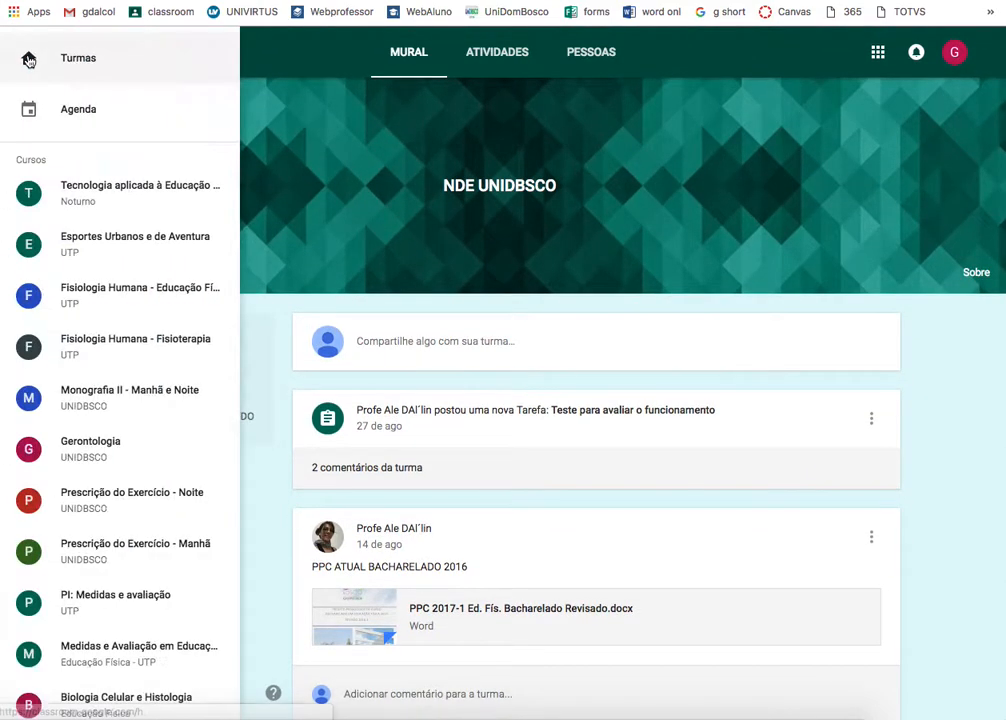
click(99, 59)
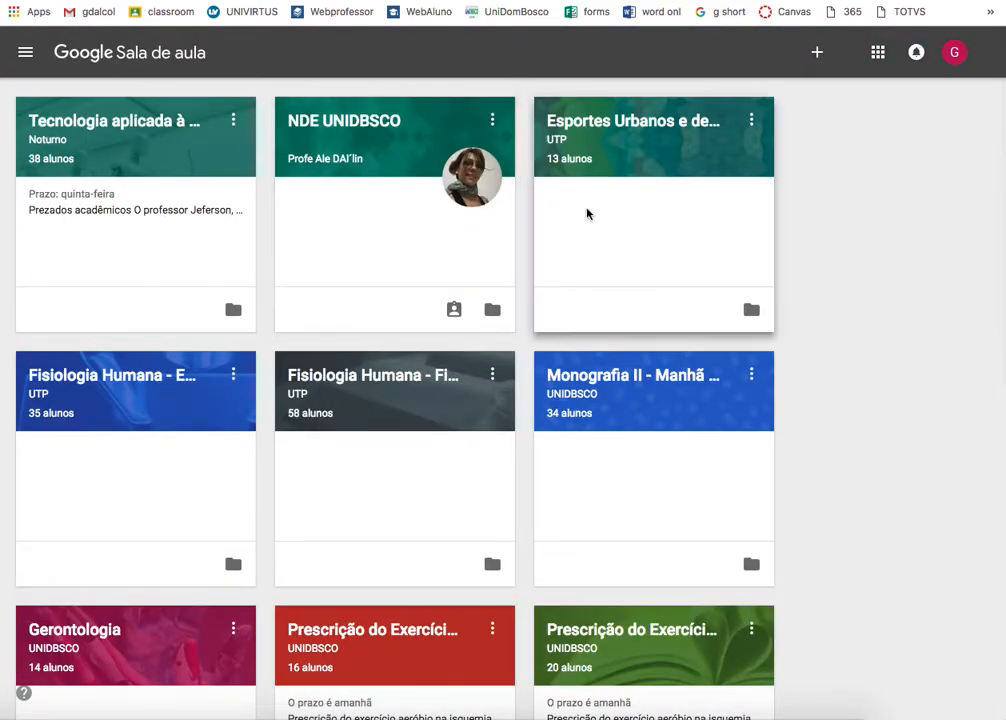
scroll(885, 254, down, 1)
scroll(885, 254, up, 1)
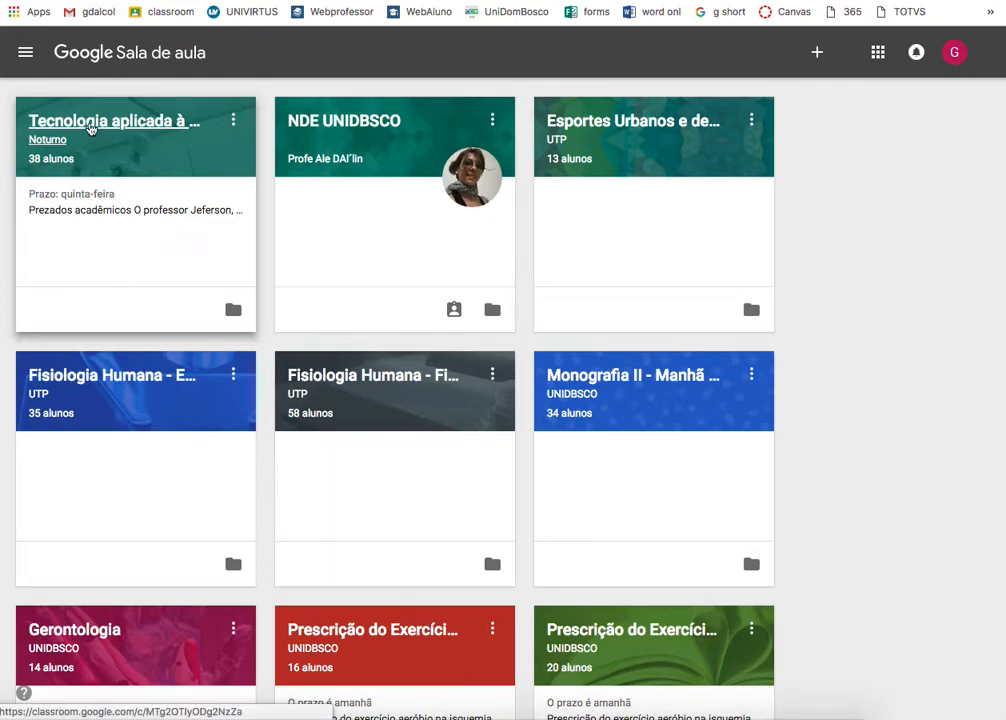
- Open Tecnologia aplicada à Educação Física's Pessoas page and scroll its teachers and students
click(89, 122)
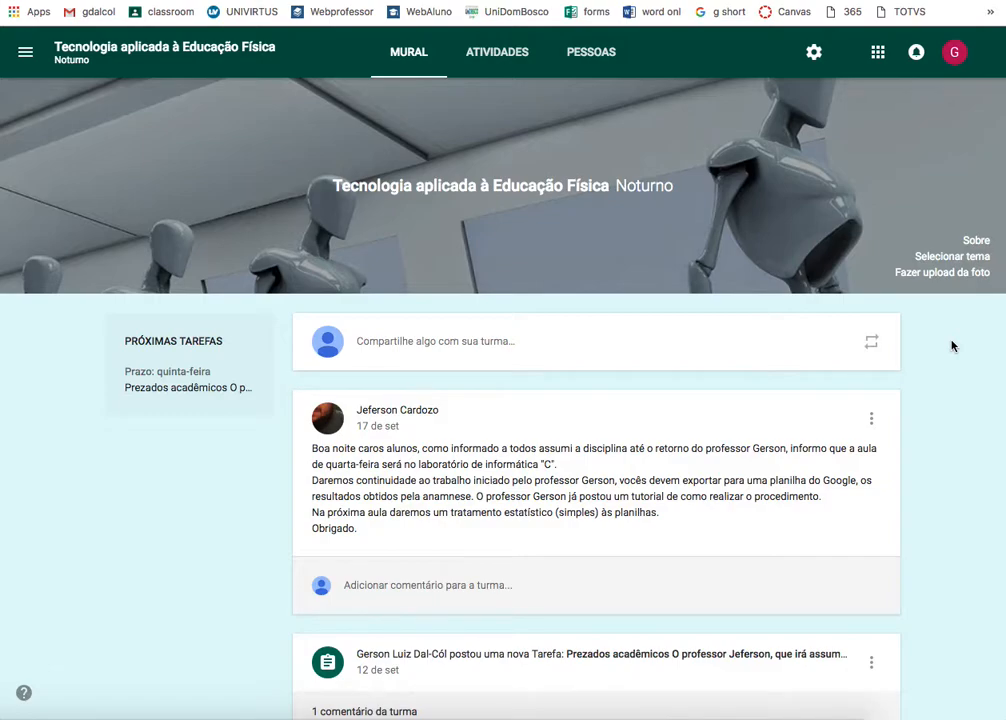
click(591, 55)
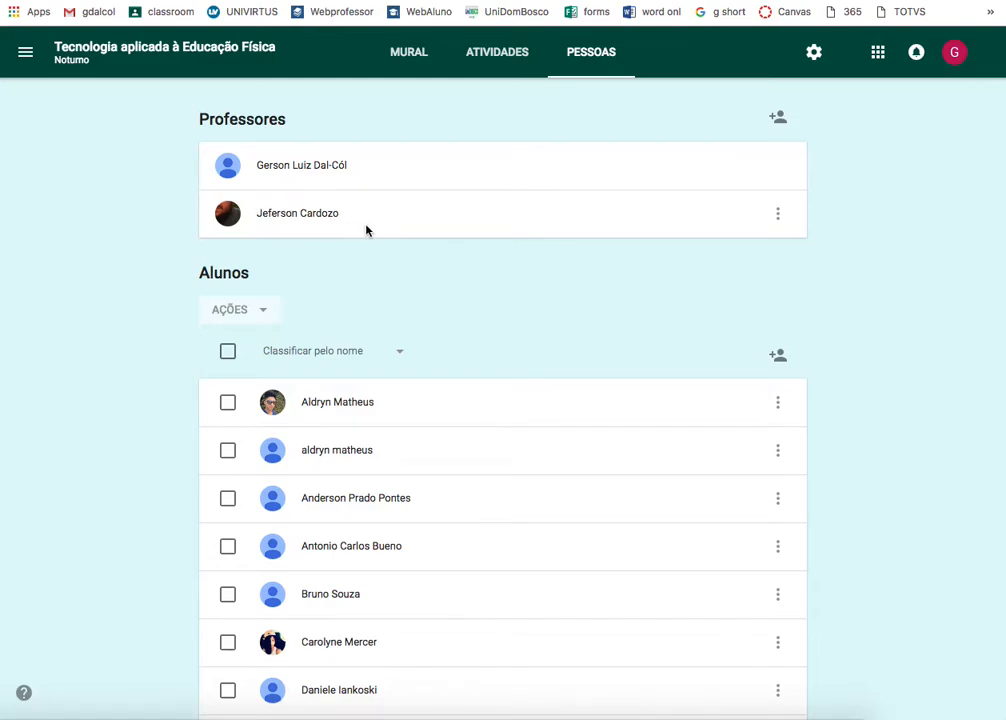
scroll(430, 306, down, 13)
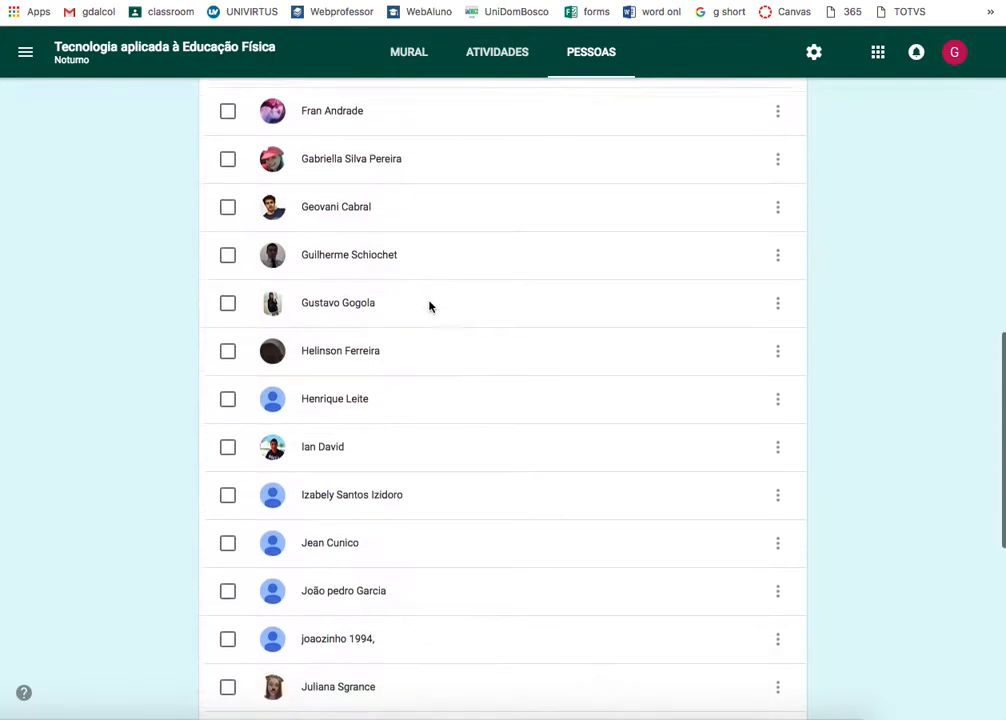
scroll(430, 306, down, 2)
scroll(430, 306, up, 15)
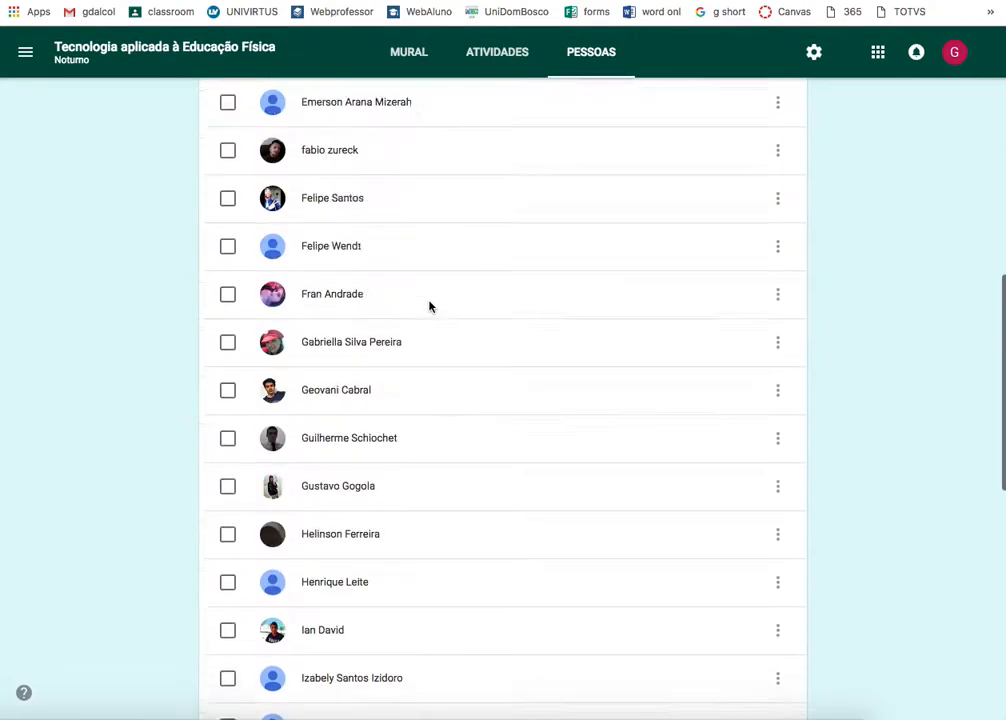
scroll(430, 306, up, 4)
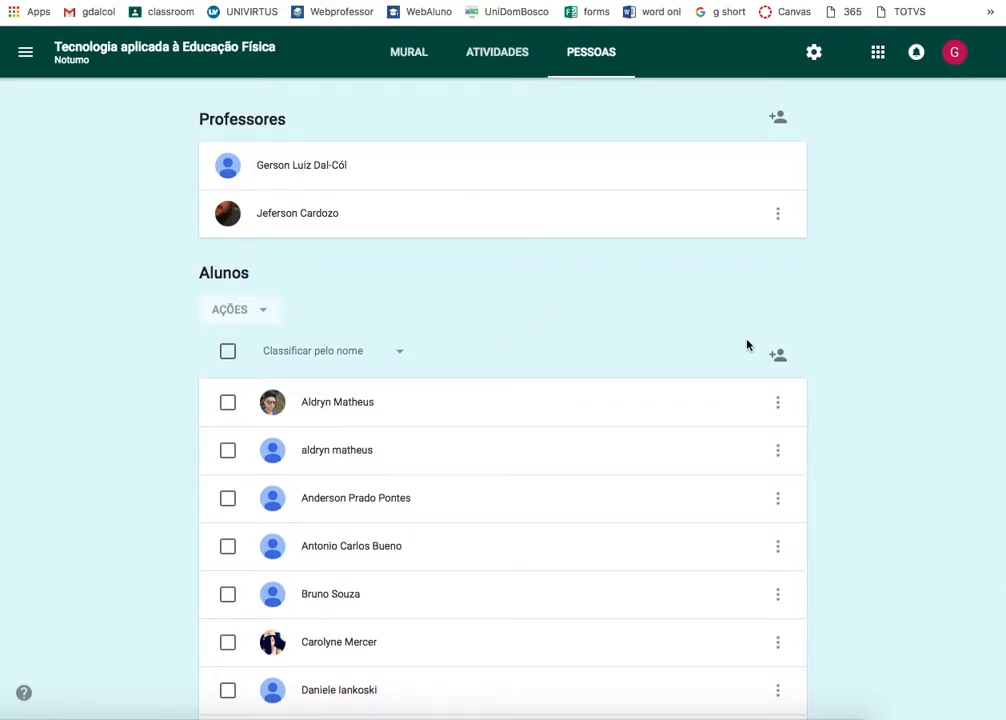
- Dismiss the student invitation without inviting anyone, then open and close the class settings
click(776, 355)
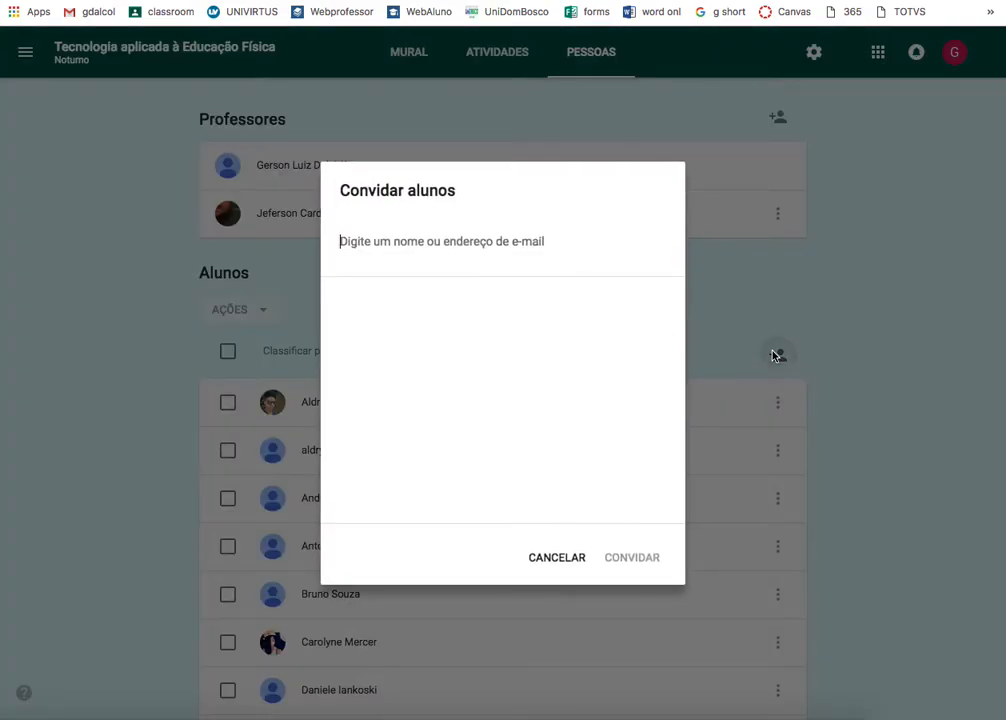
click(557, 558)
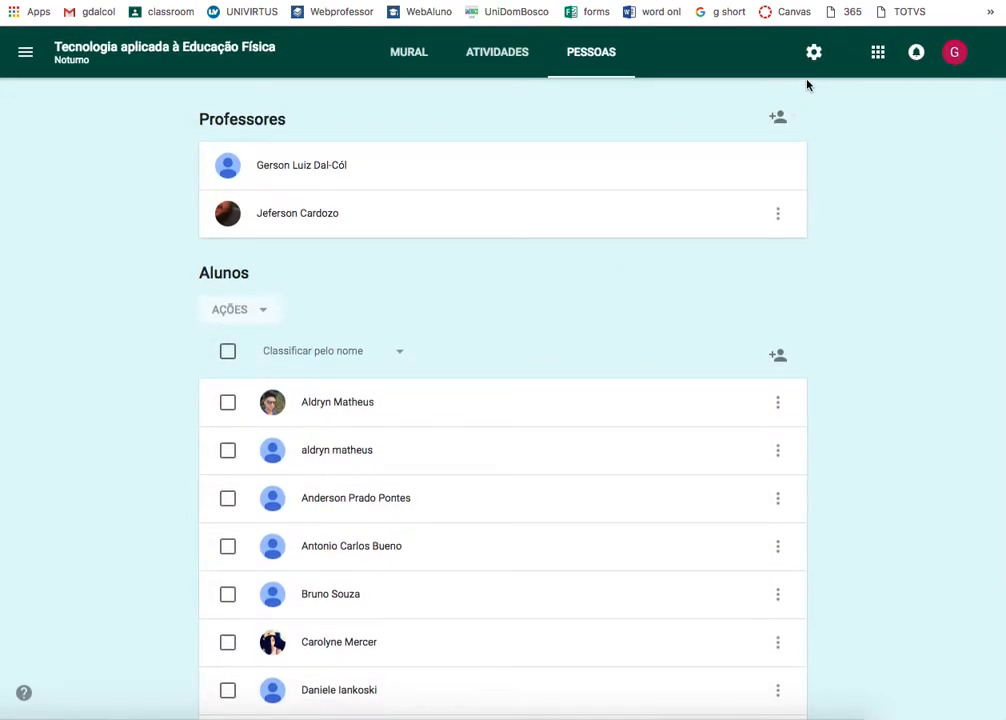
click(814, 55)
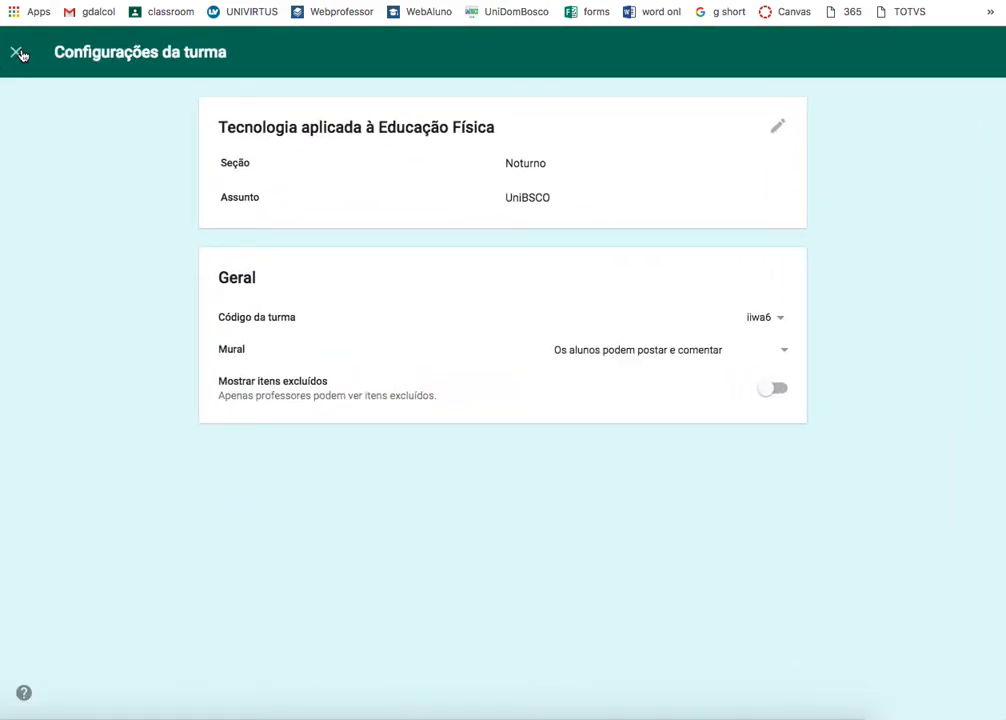
click(18, 53)
click(814, 55)
click(779, 320)
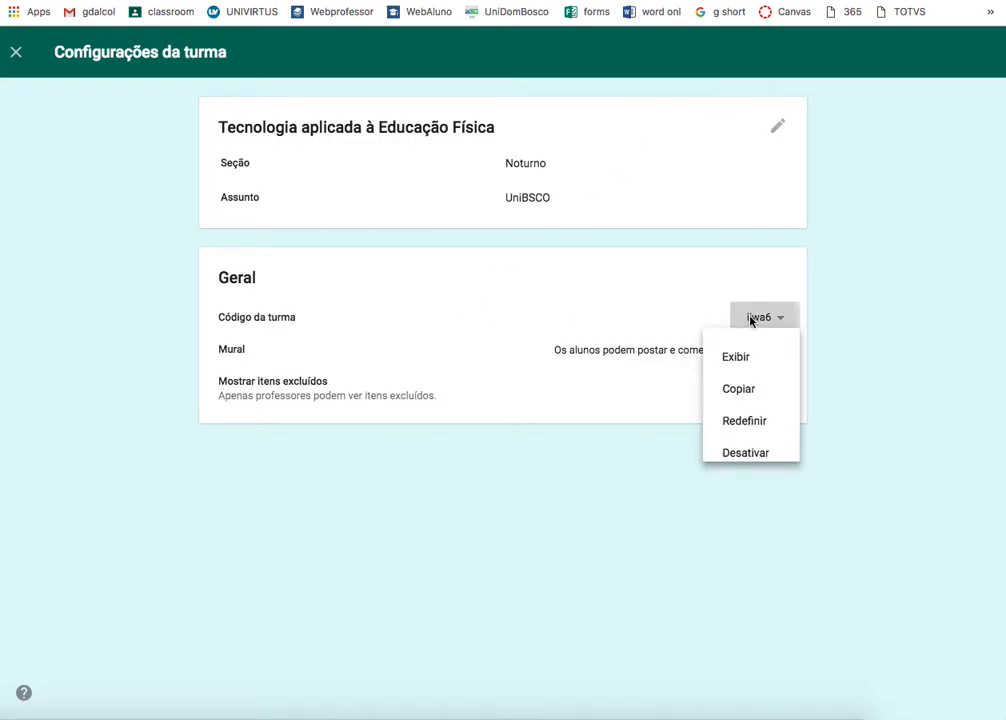
click(734, 394)
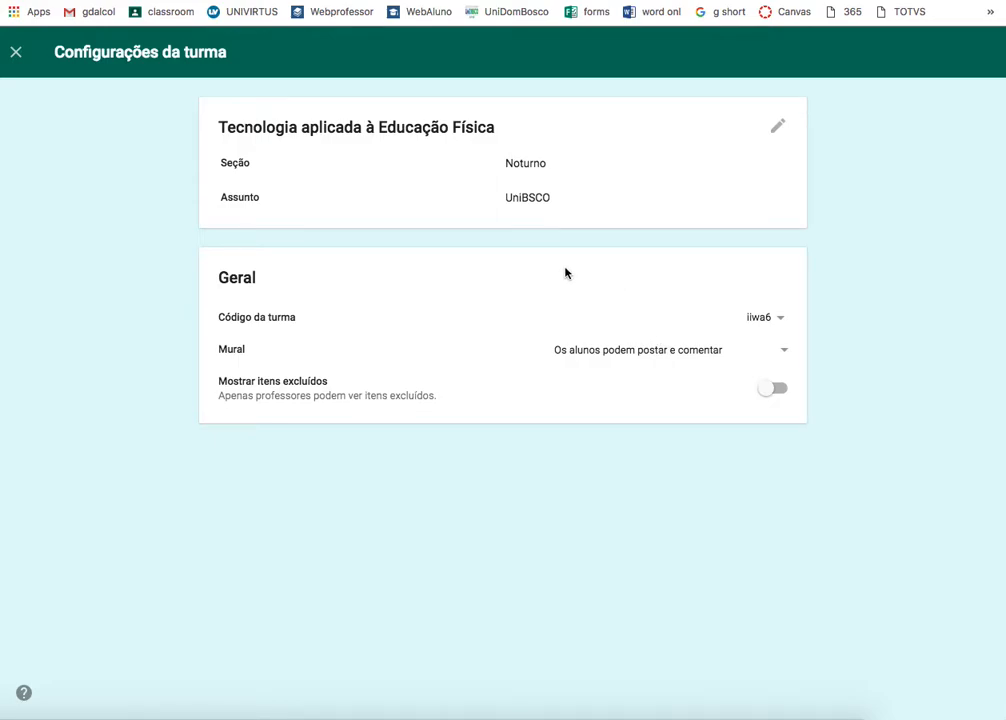
- From Atividades, expand Exergames and open its student work: 27 turned in, 11 assigned
click(16, 52)
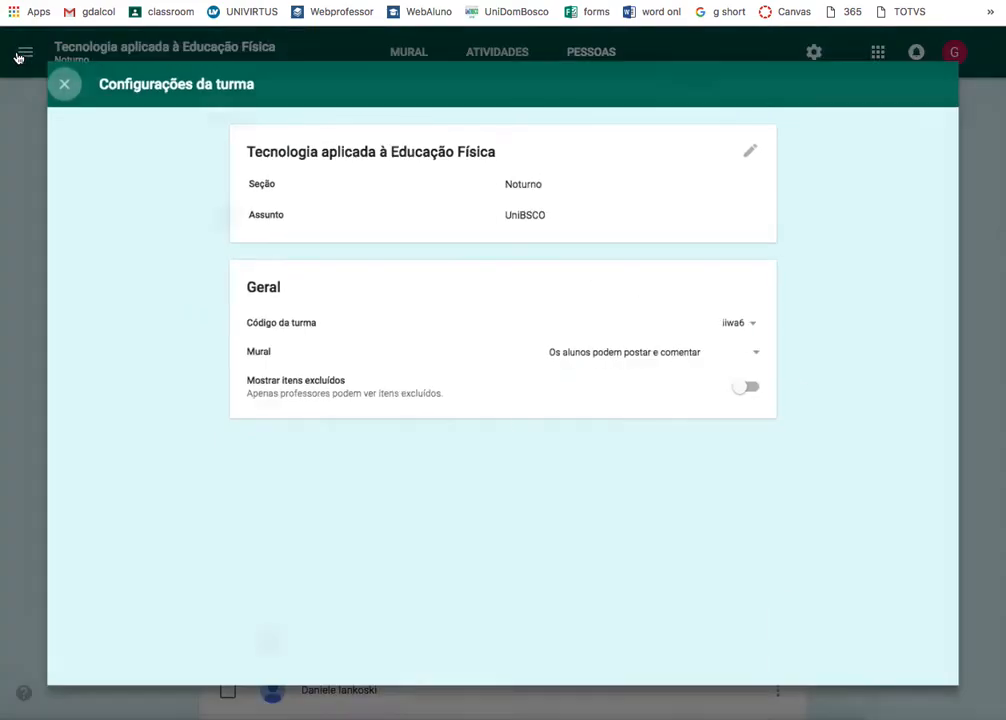
click(500, 60)
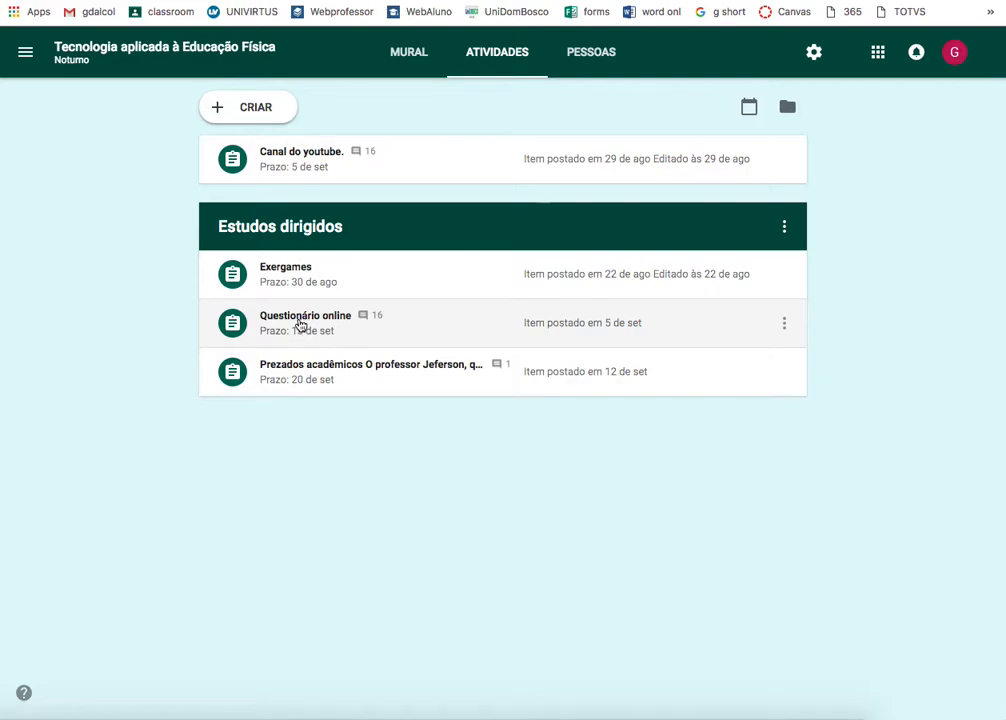
click(300, 373)
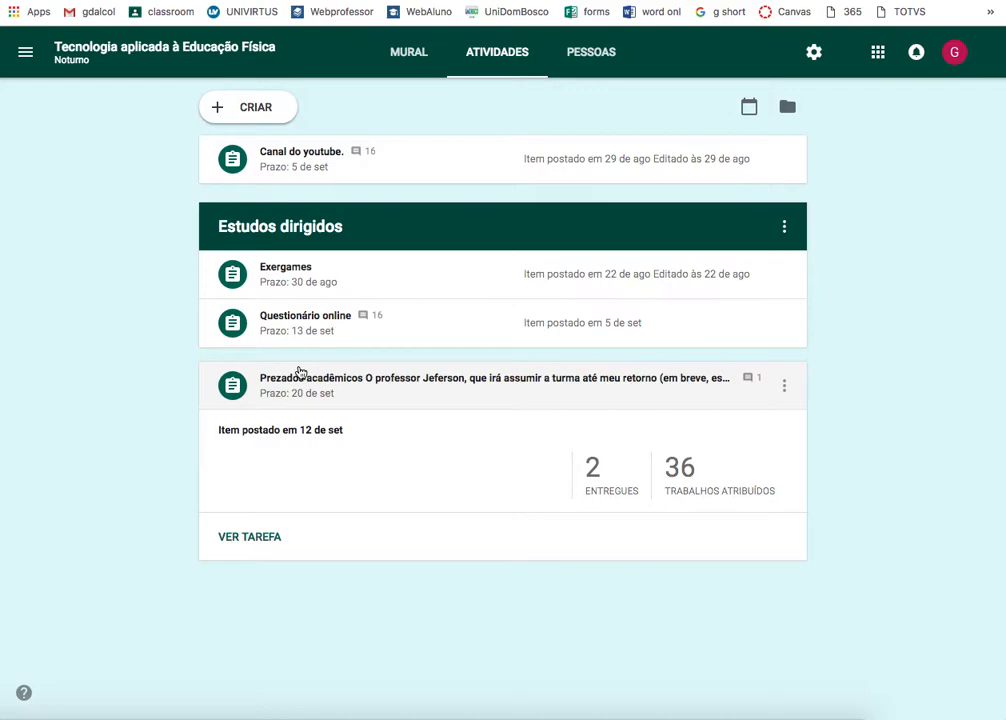
click(295, 274)
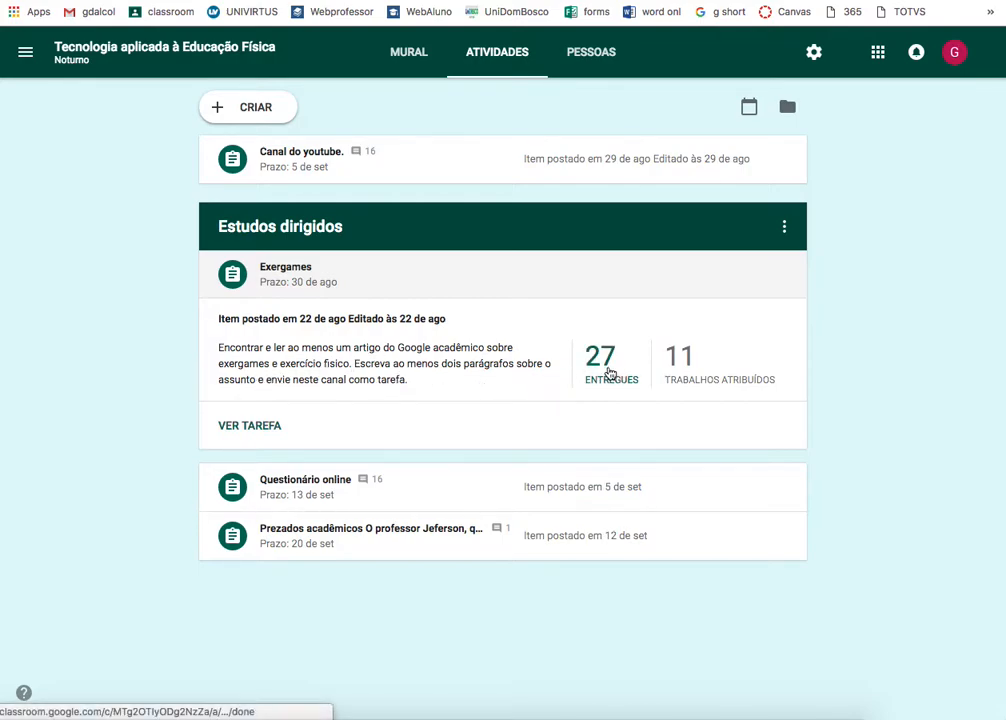
click(262, 425)
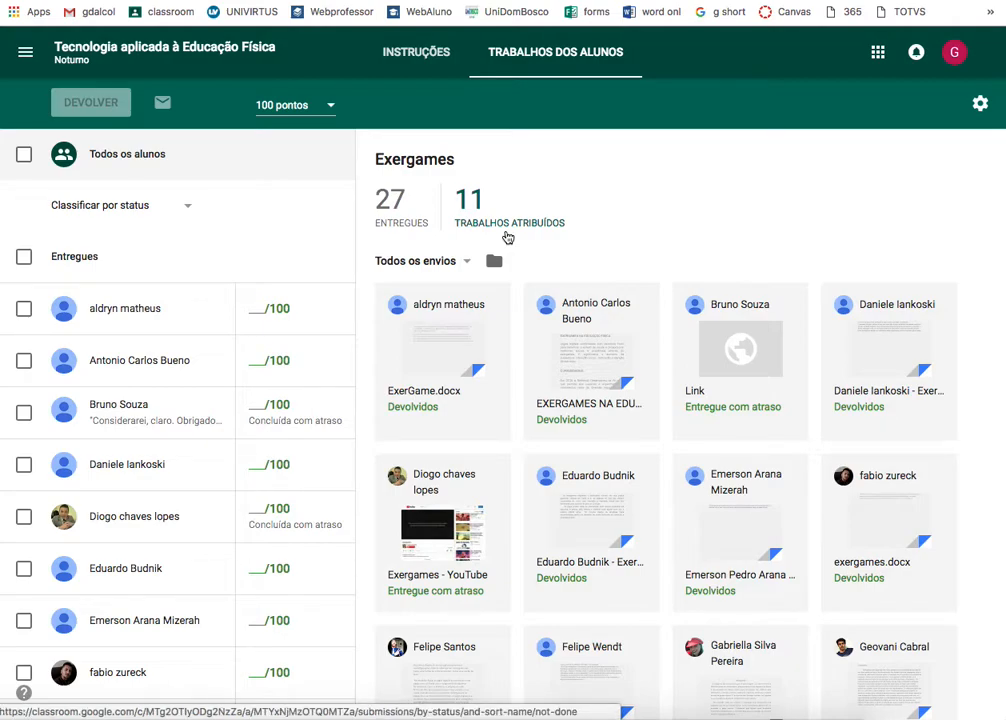
- Filter Exergames submissions to the 11 assigned, then to the 27 turned in
click(480, 197)
scroll(489, 303, down, 1)
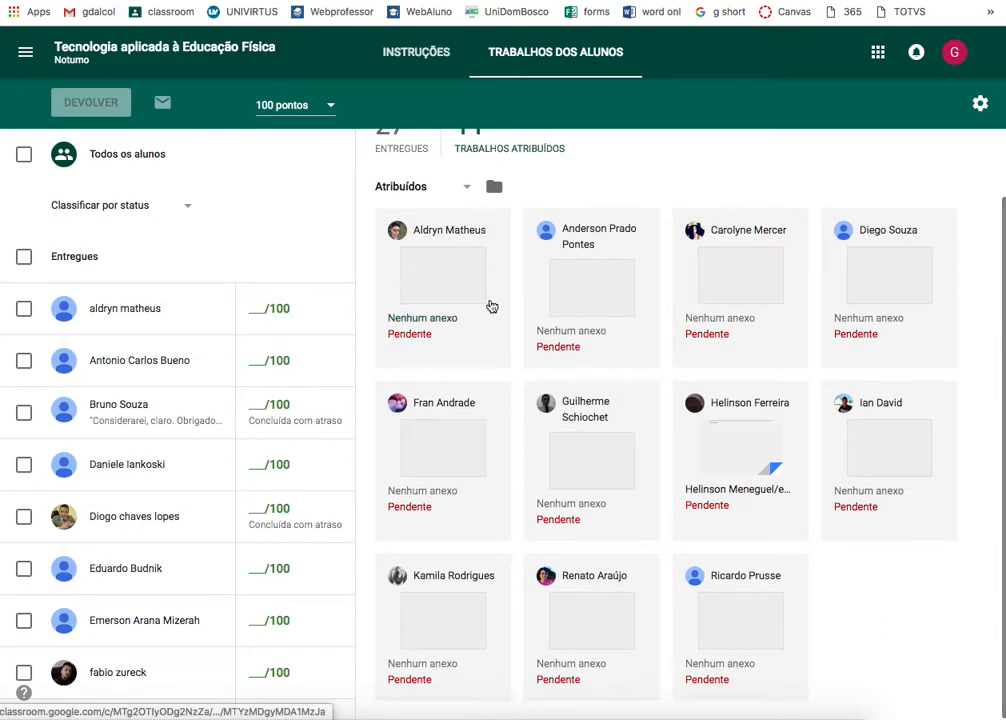
scroll(489, 303, up, 1)
click(403, 198)
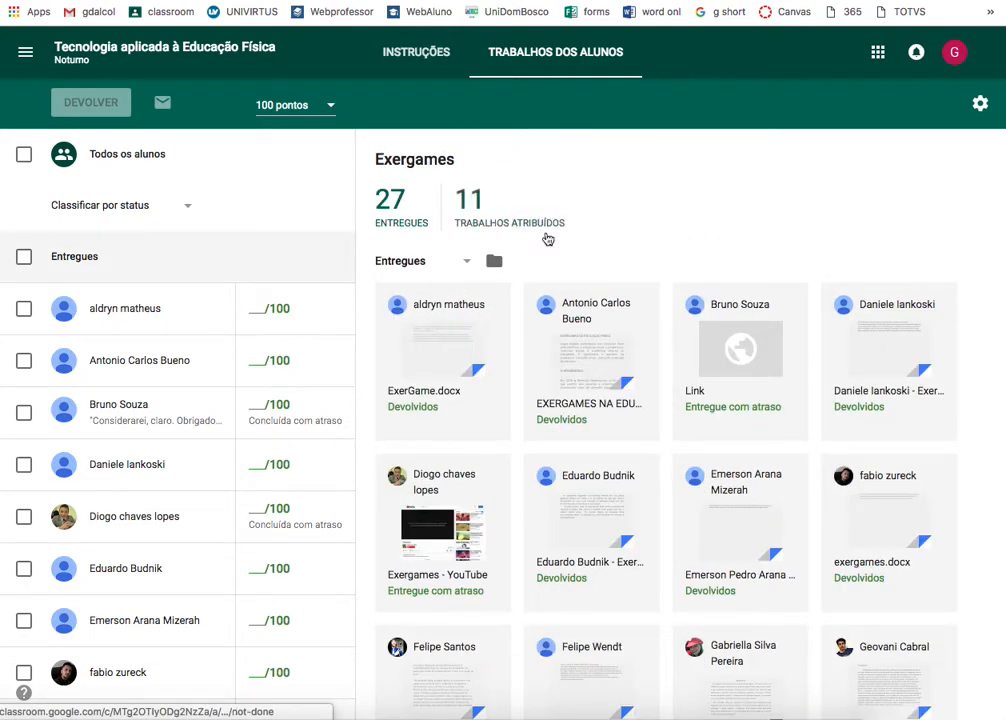
scroll(627, 263, down, 1)
scroll(627, 263, down, 7)
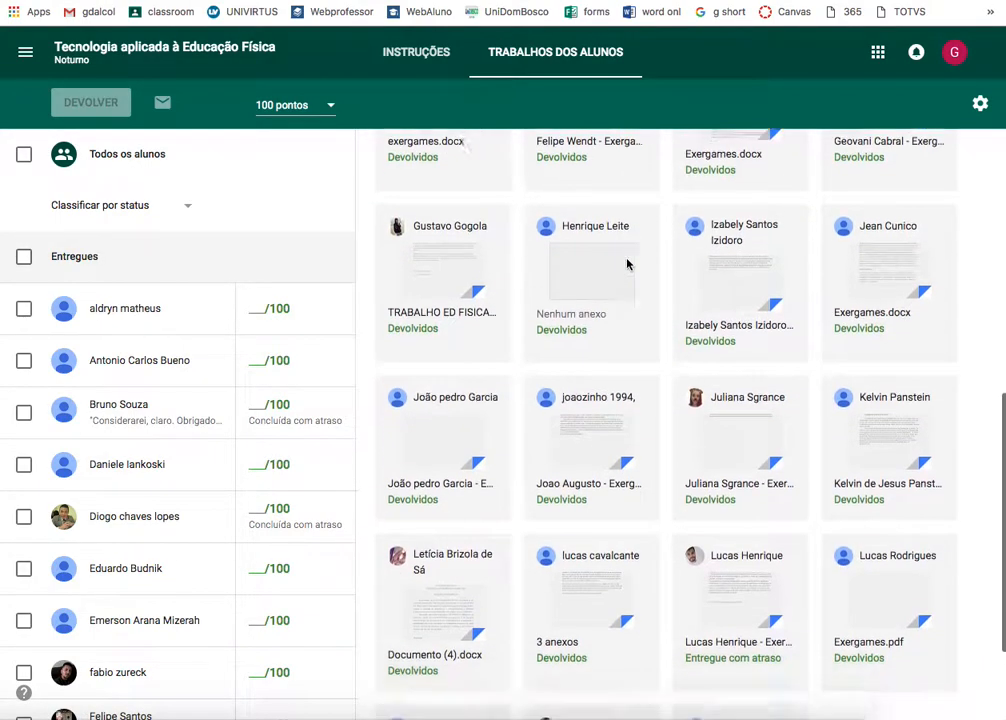
scroll(627, 263, up, 8)
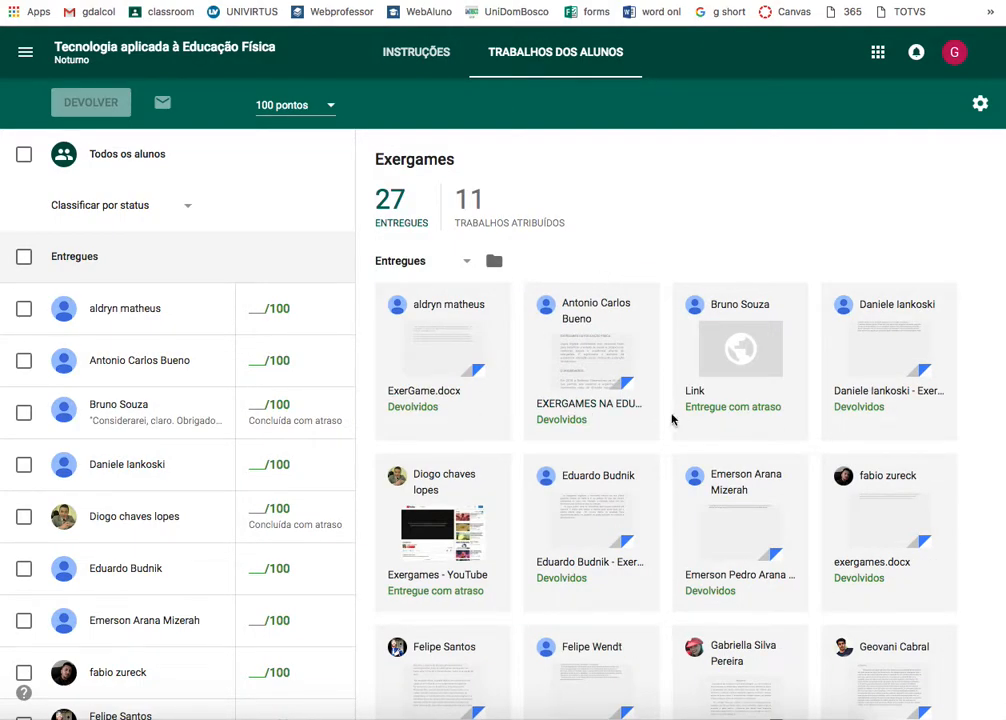
- Browse the turned-in submission cards and open one student's submitted link
double_click(859, 409)
click(963, 419)
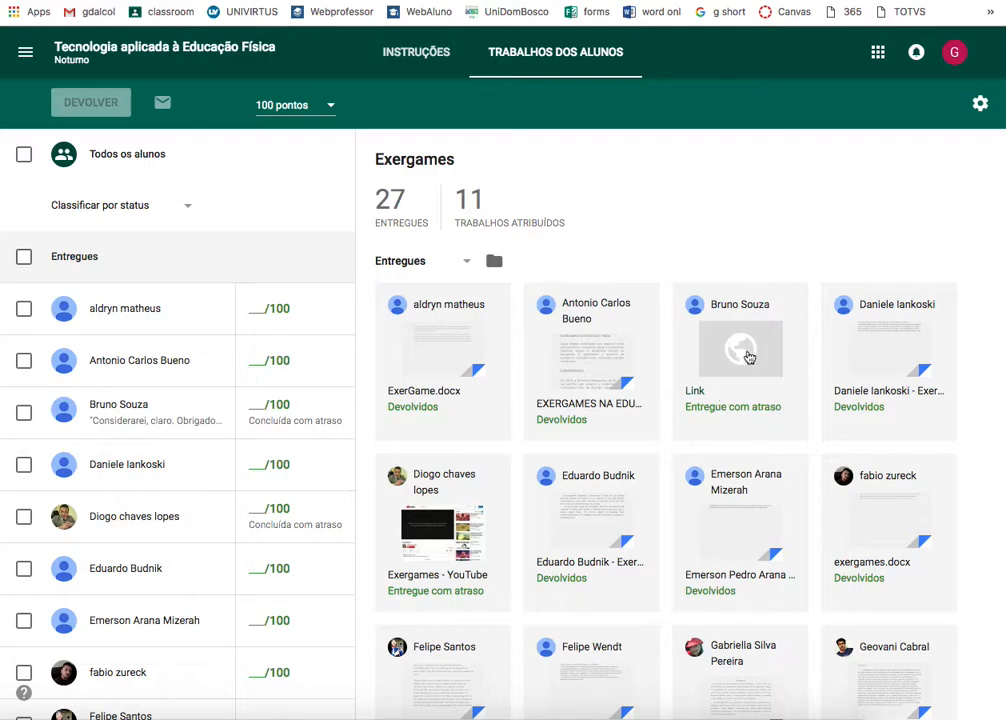
scroll(743, 398, down, 3)
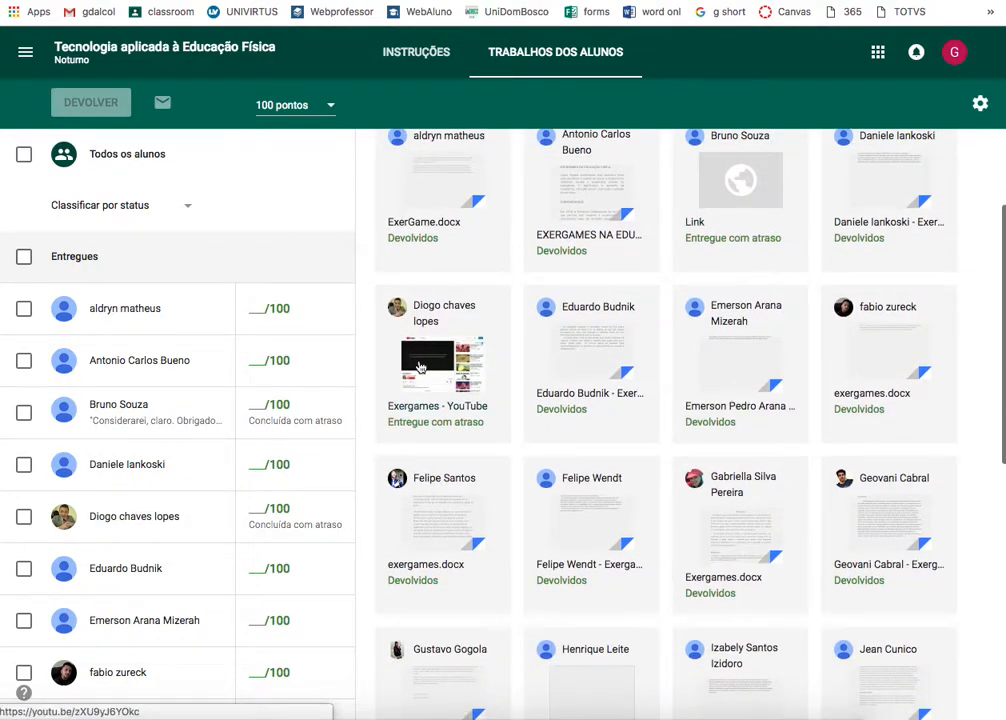
scroll(419, 362, down, 3)
scroll(419, 365, down, 3)
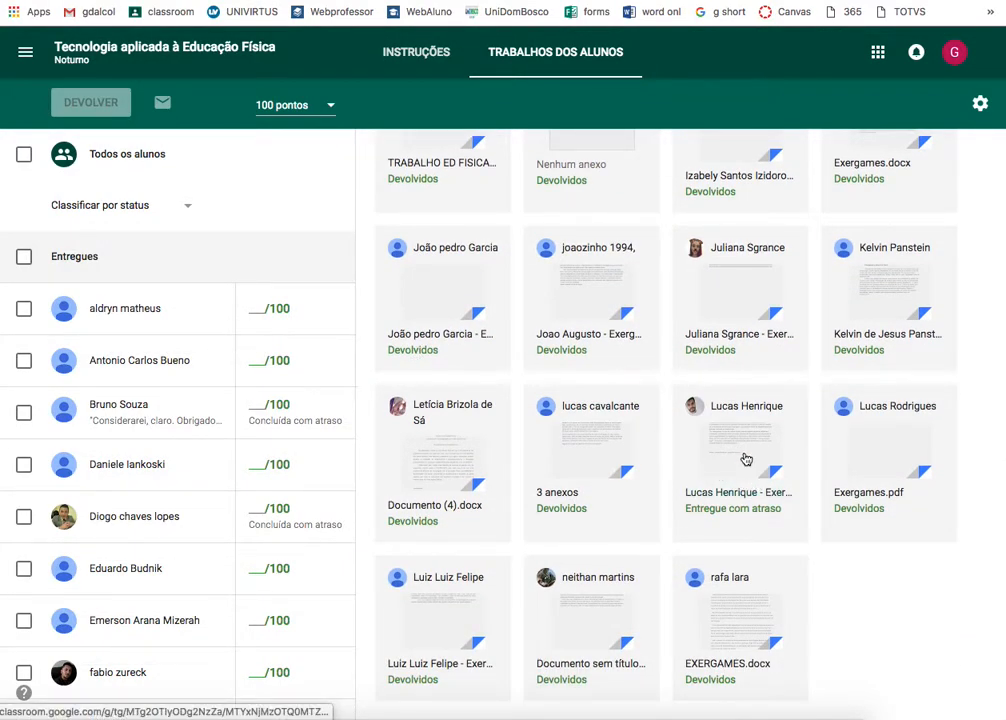
scroll(745, 459, up, 6)
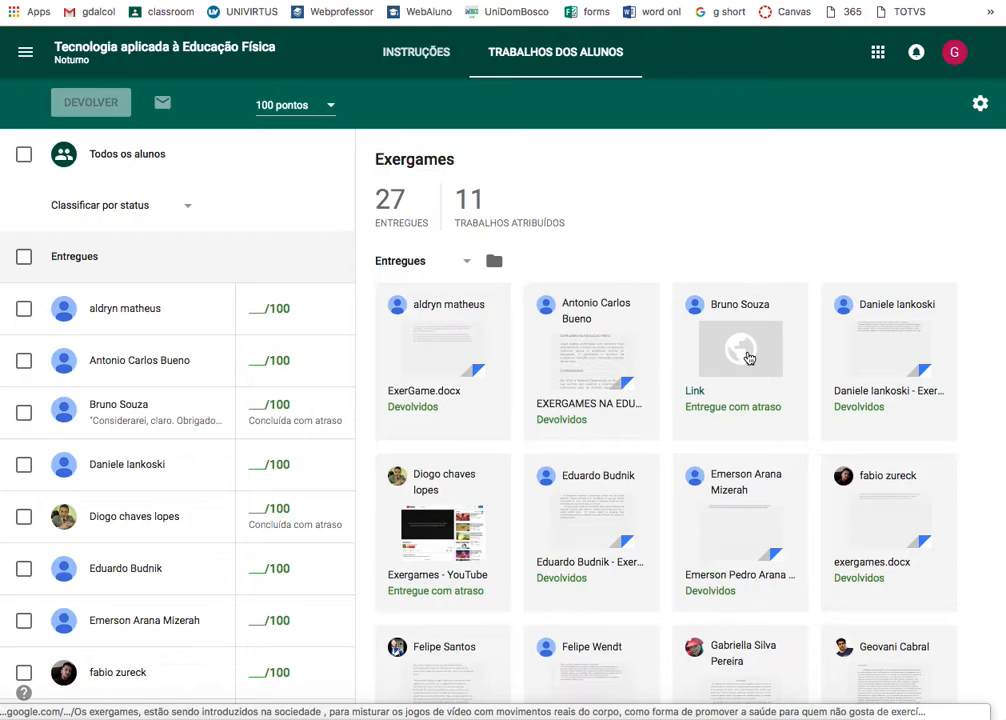
click(748, 357)
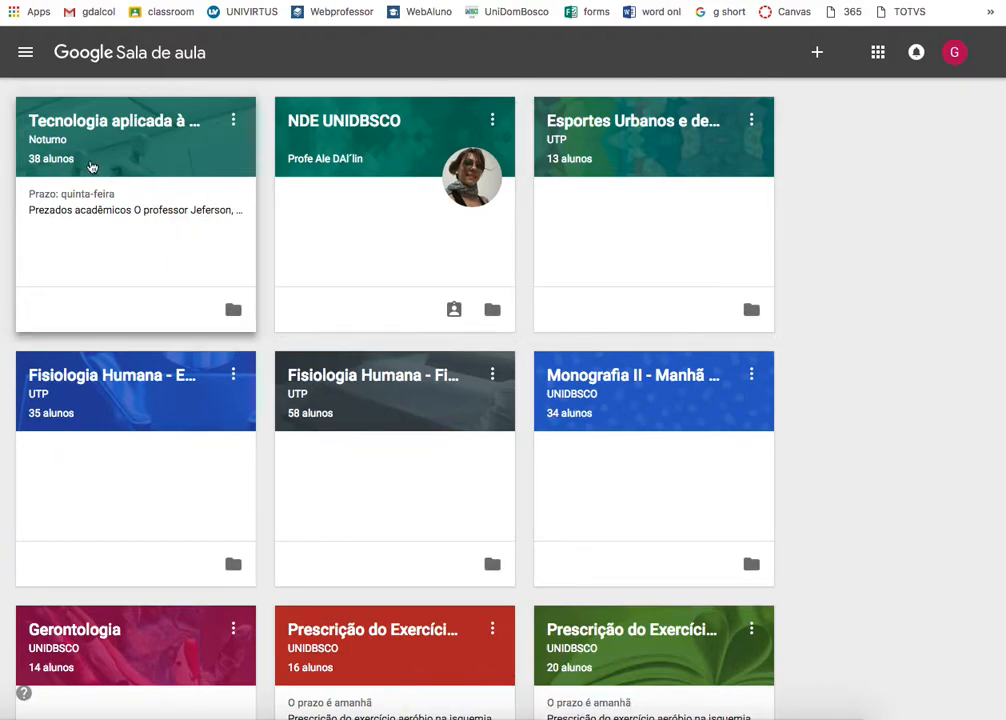
- Reopen the class, expand Exergames in Atividades, then return to the list of all classes
click(110, 121)
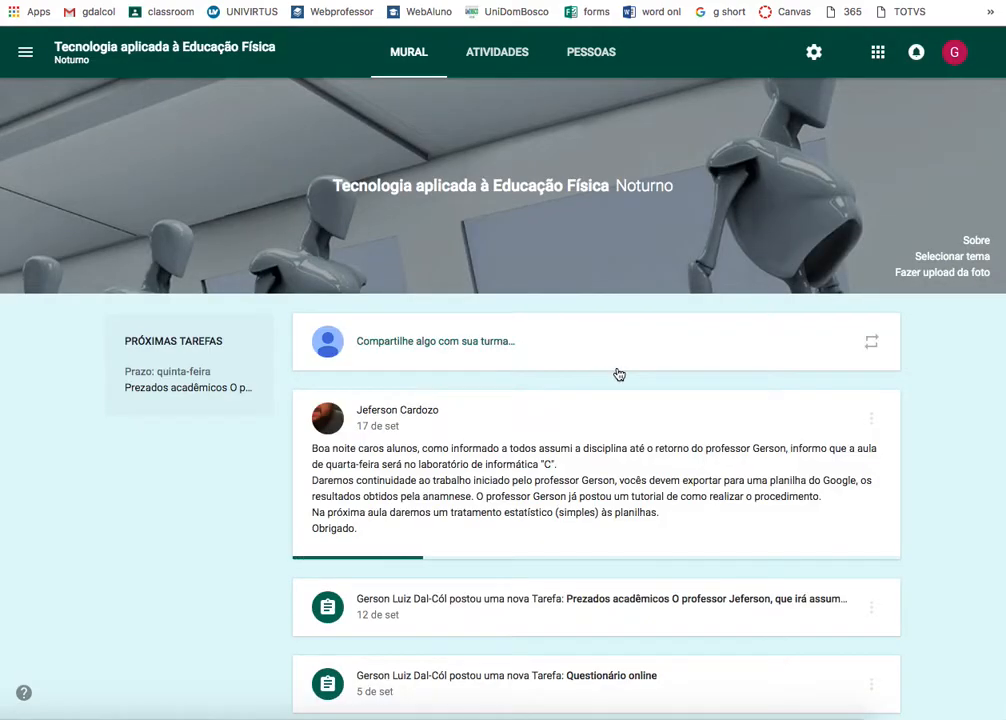
click(506, 60)
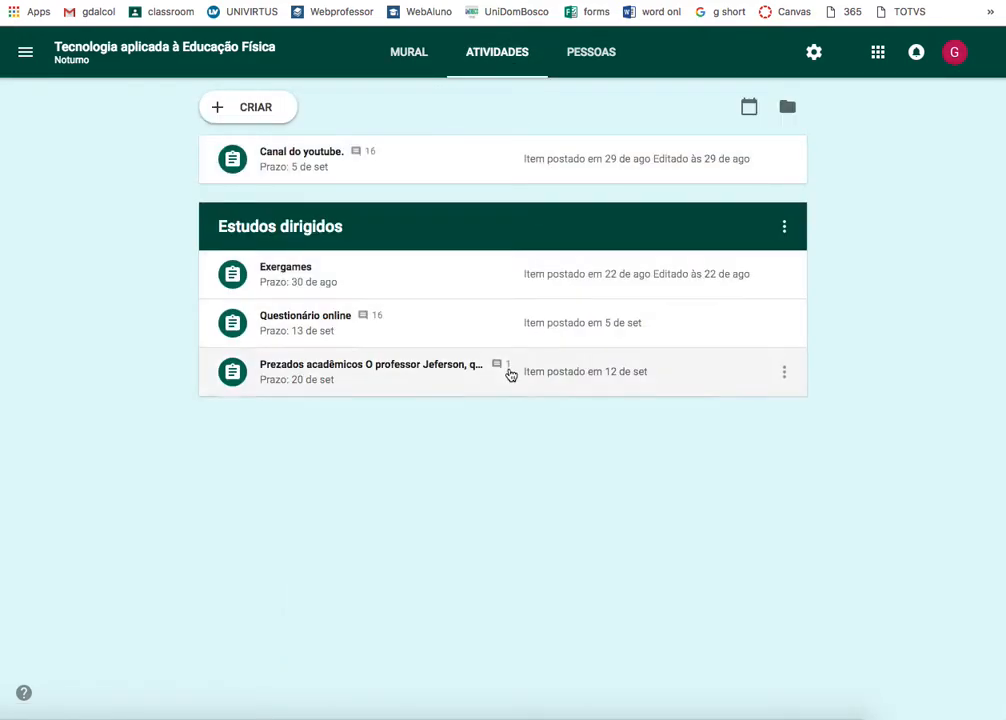
click(561, 279)
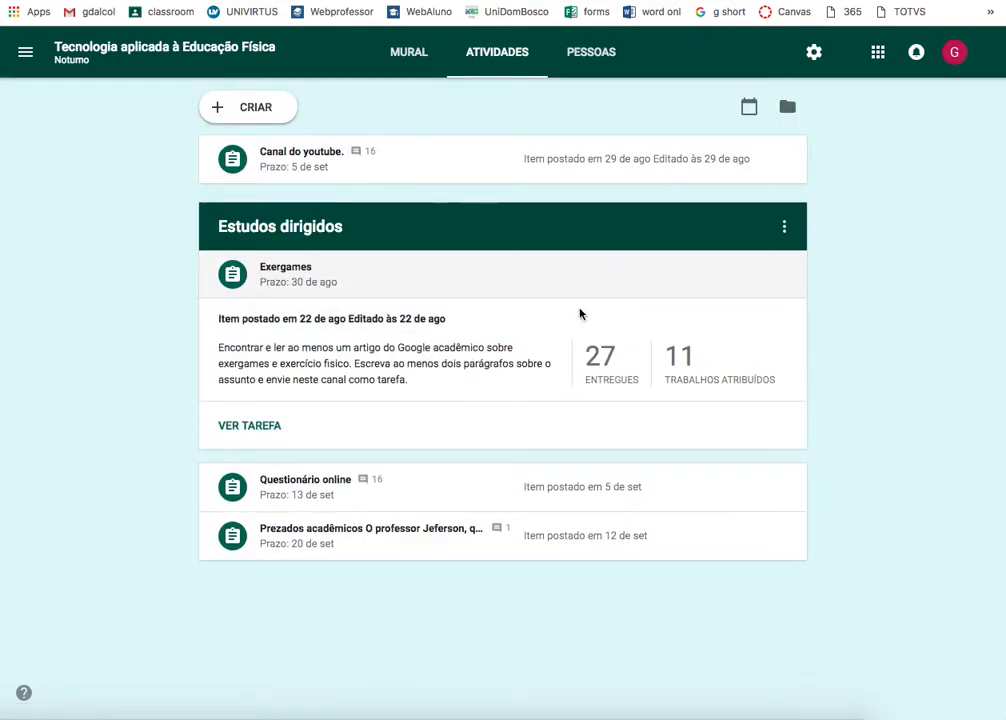
click(602, 355)
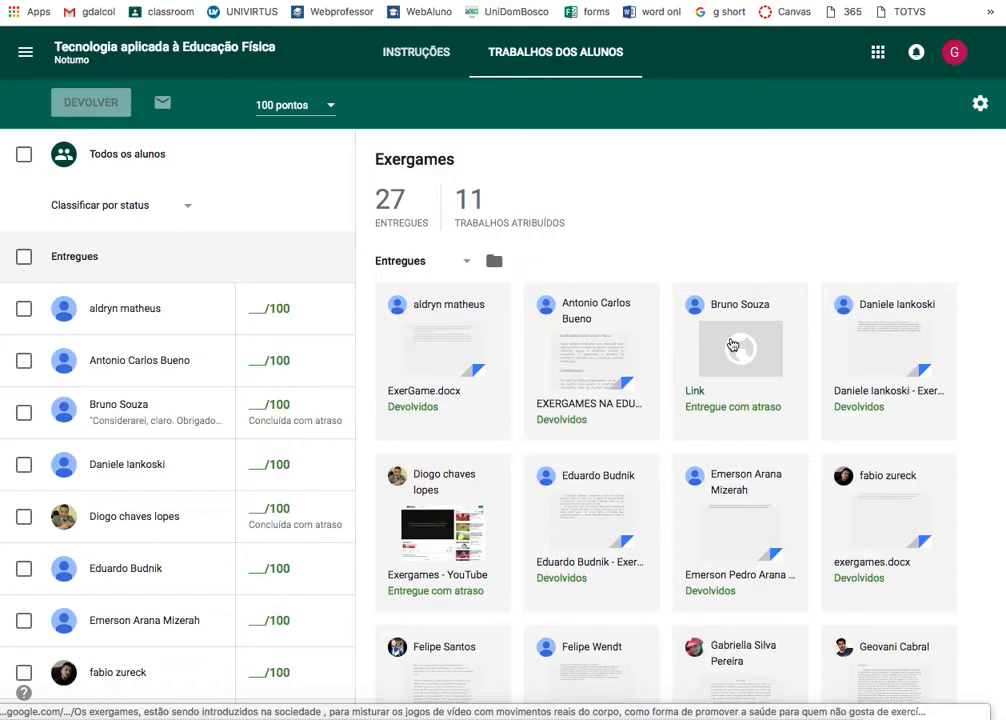
click(732, 345)
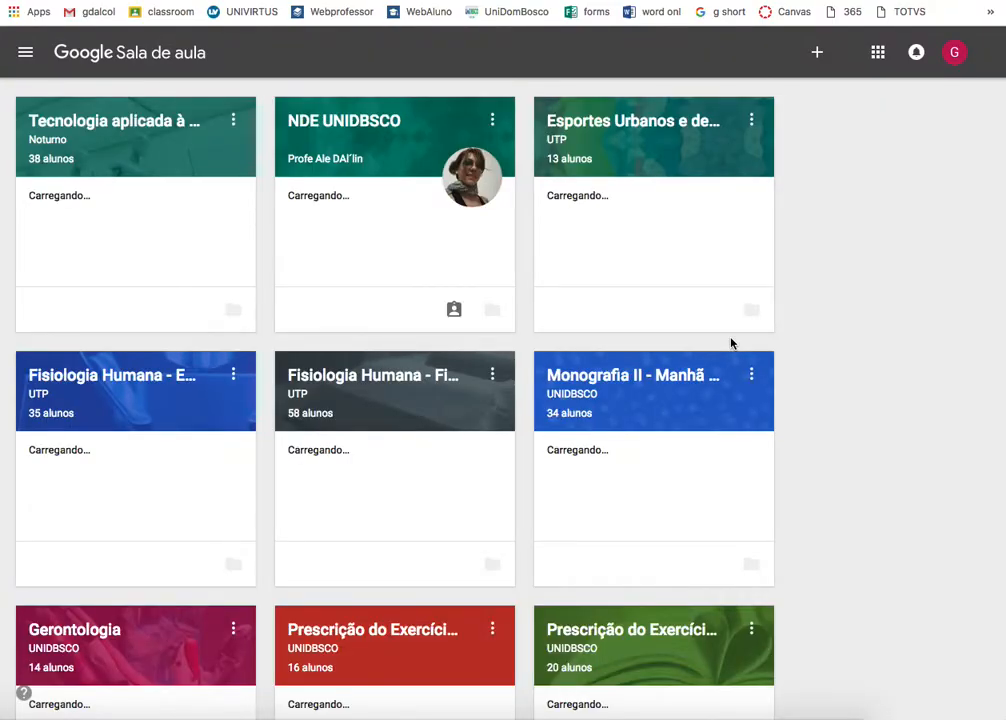
- Reopen Tecnologia aplicada à Educação Física and expand Exergames under Atividades
click(119, 121)
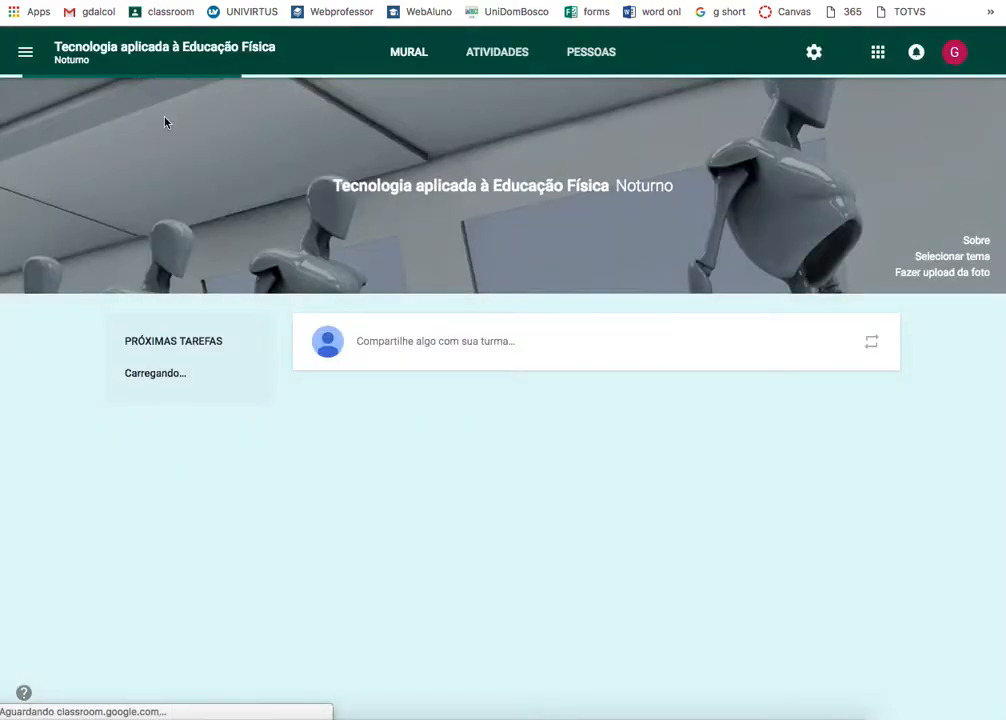
scroll(613, 474, down, 3)
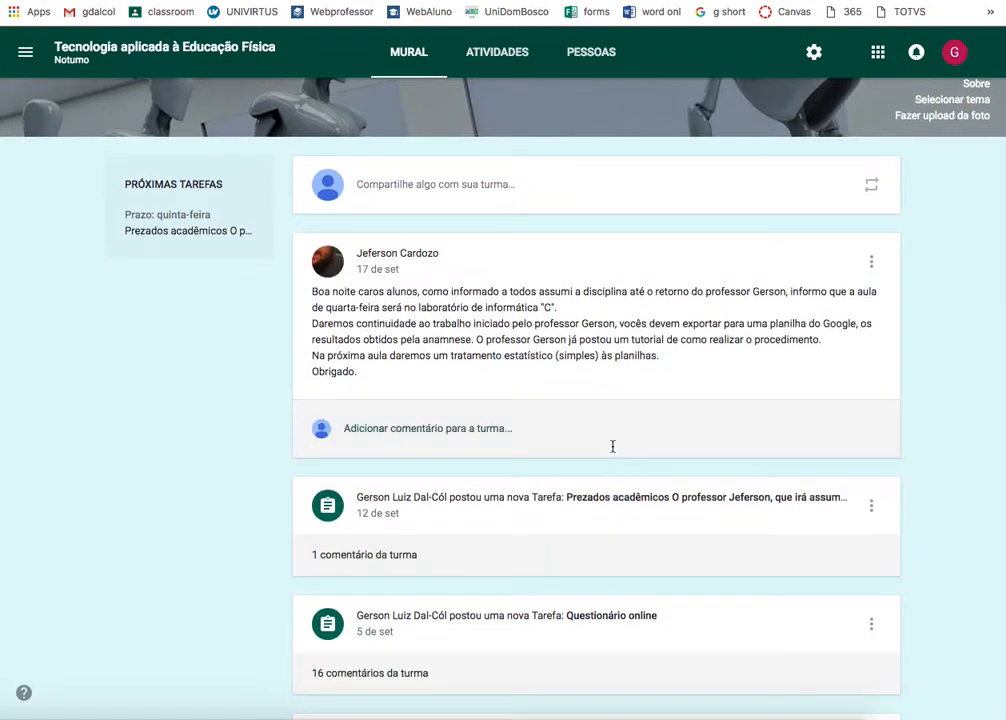
scroll(613, 446, down, 2)
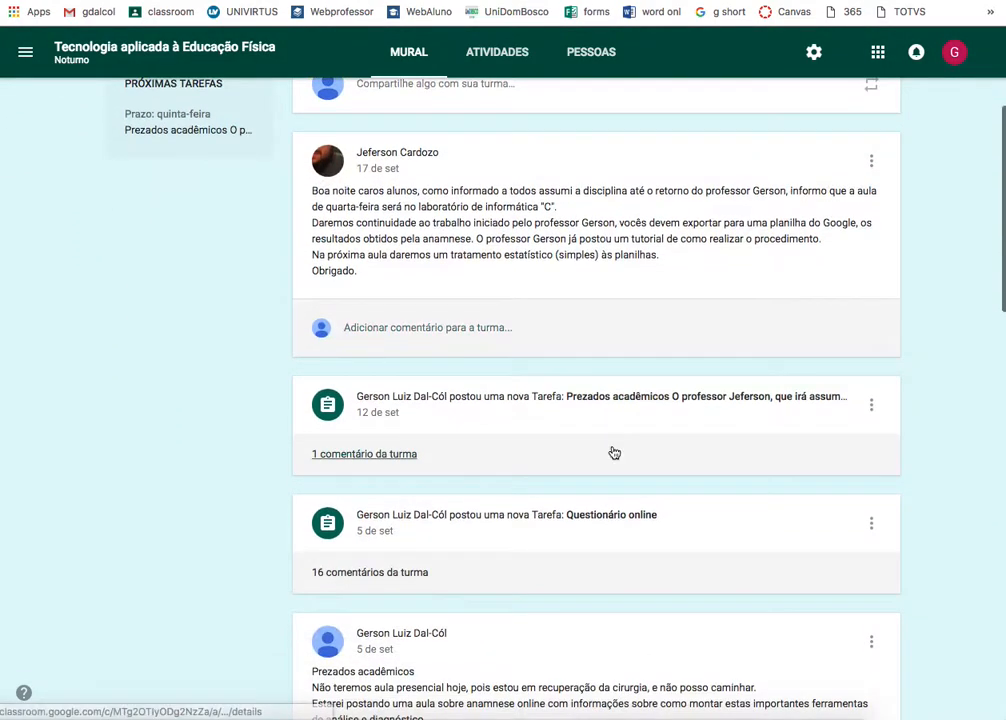
scroll(613, 452, up, 2)
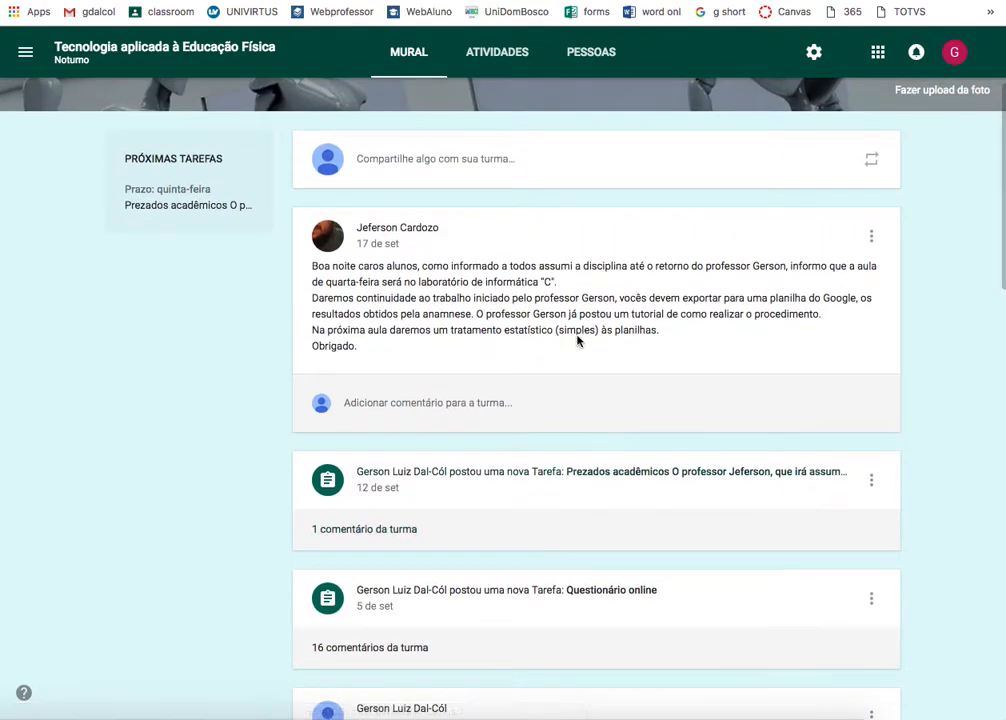
click(505, 55)
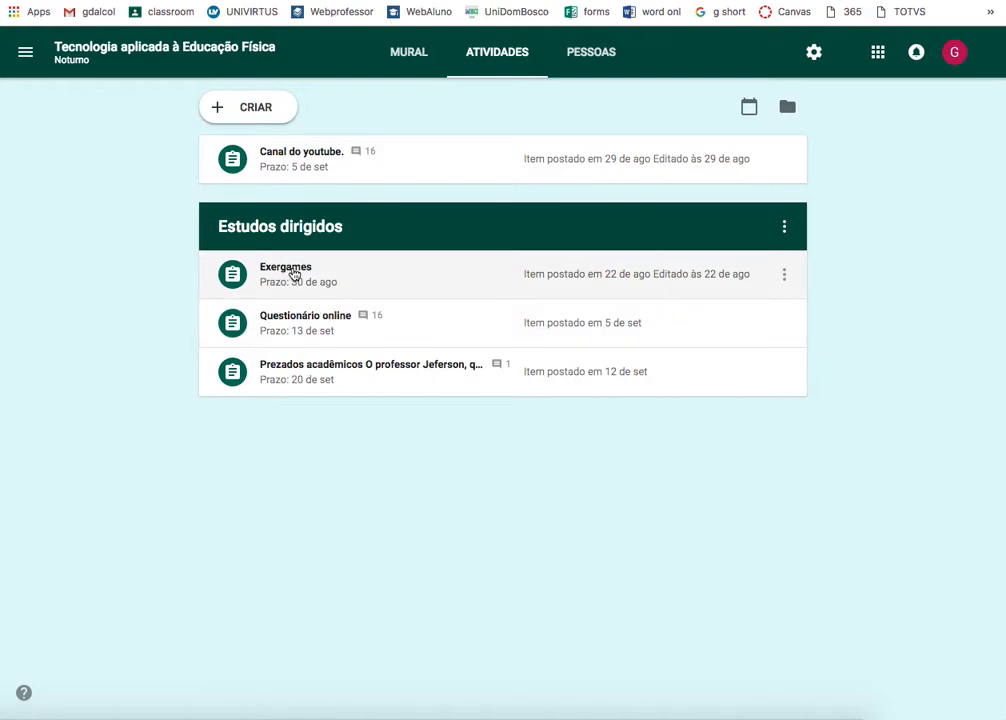
click(293, 274)
- Open the 27 turned-in works and the first student's ExerGame.docx for grading
click(606, 368)
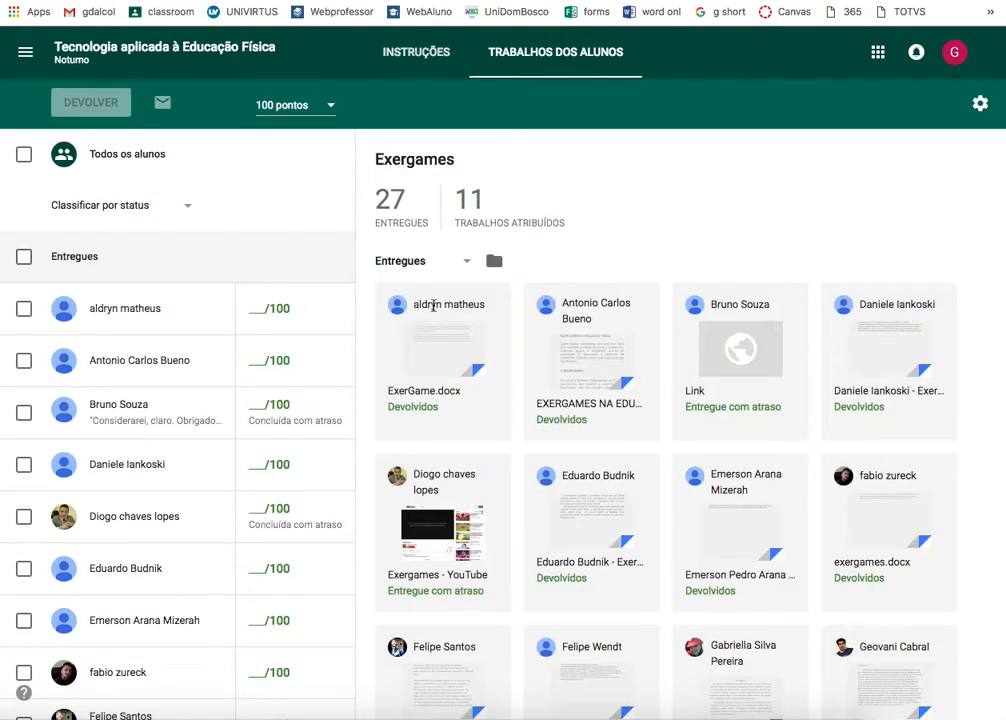
click(437, 345)
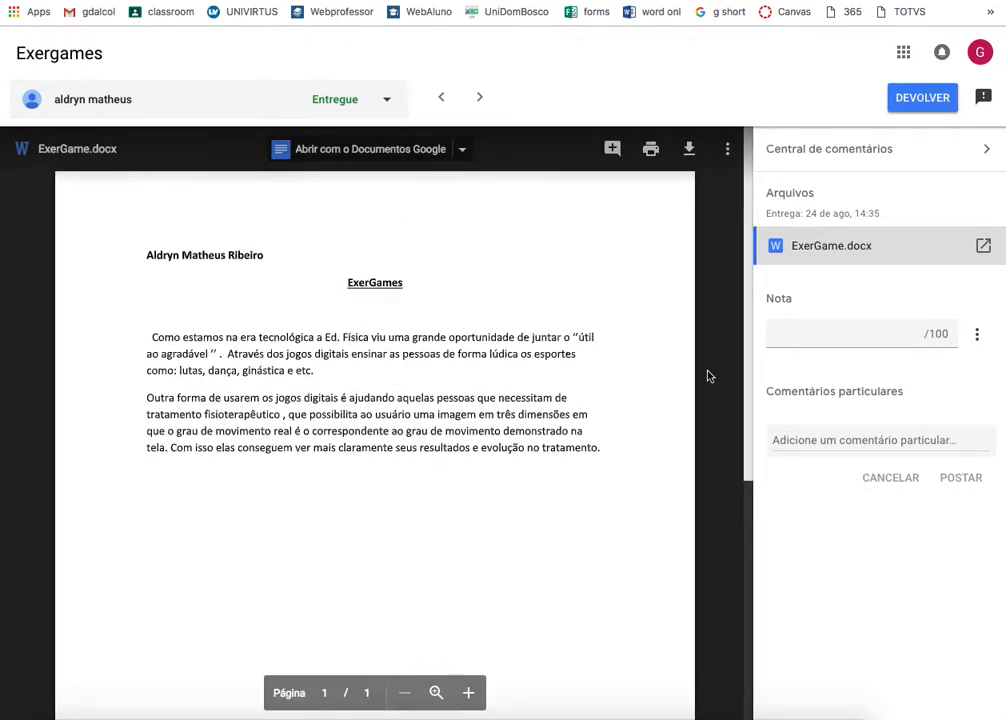
- Select the Nota field for the grade out of 100
click(824, 347)
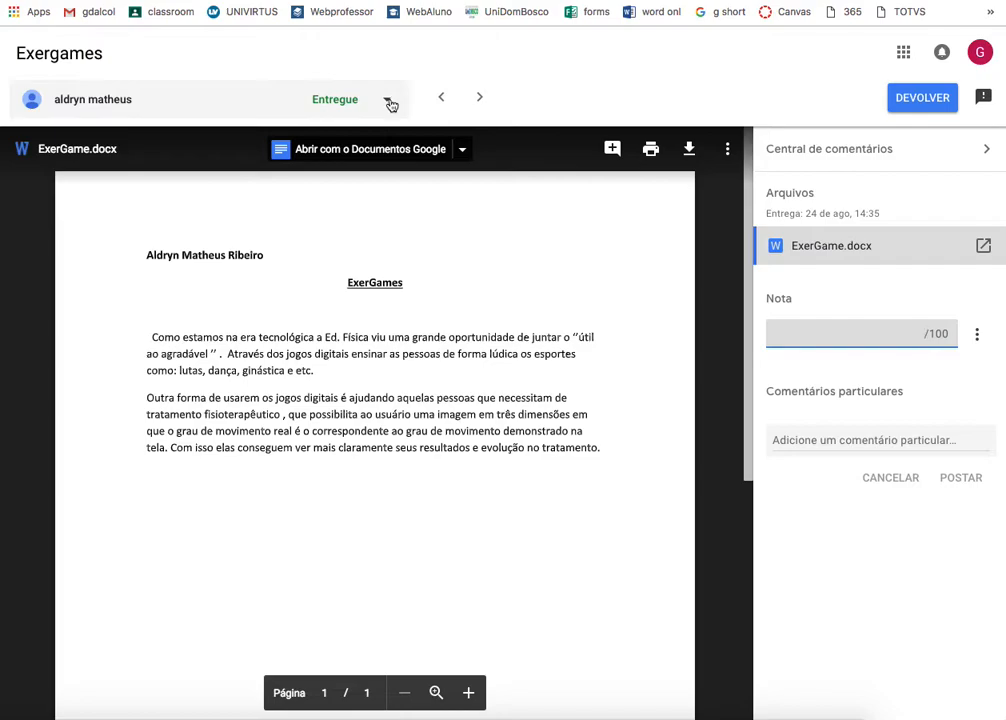
key(super+w)
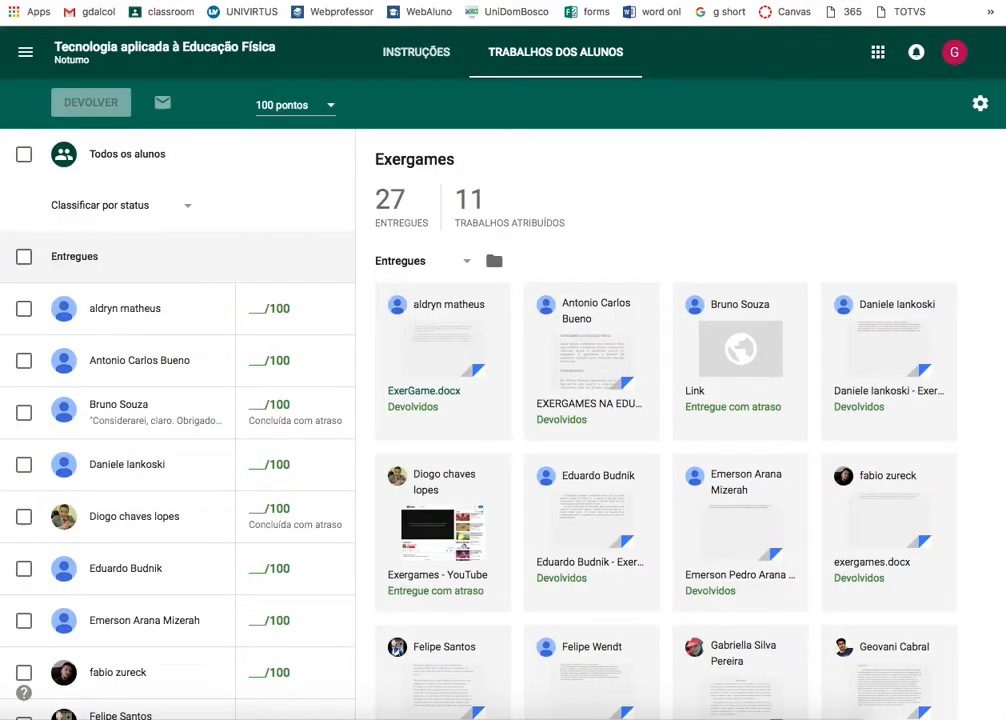
scroll(550, 235, down, 7)
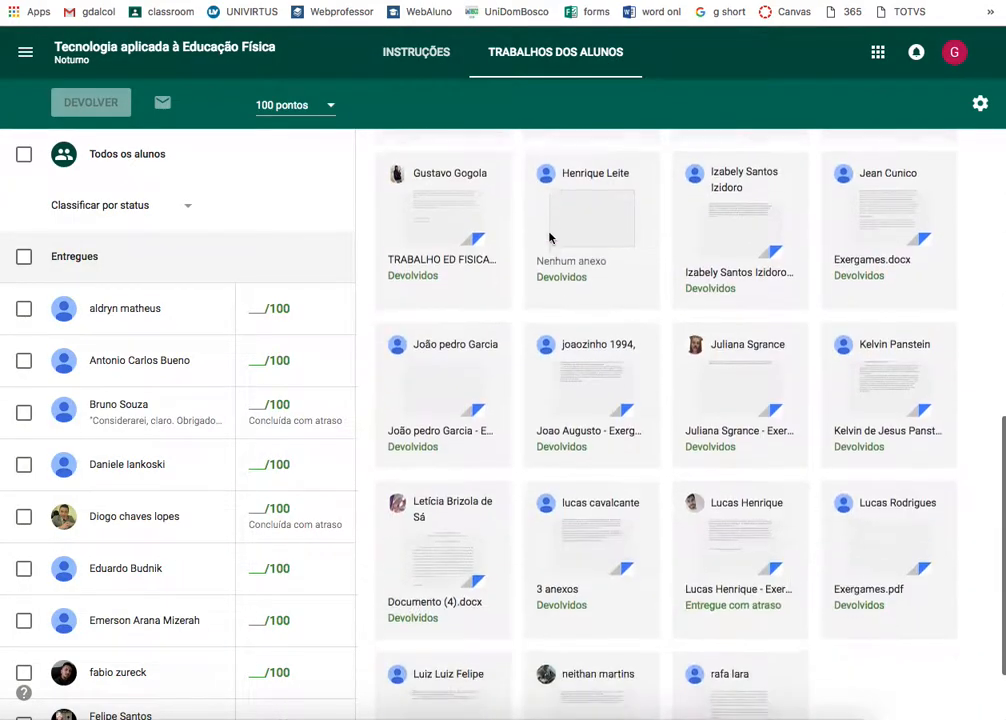
scroll(160, 433, down, 20)
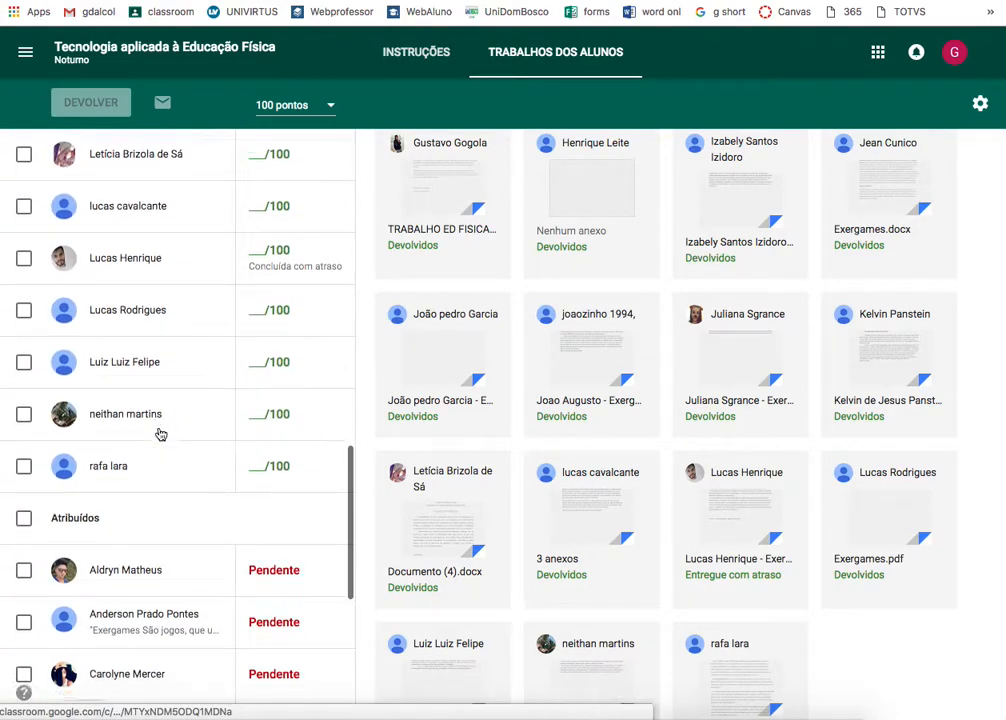
scroll(160, 433, down, 2)
scroll(160, 433, up, 3)
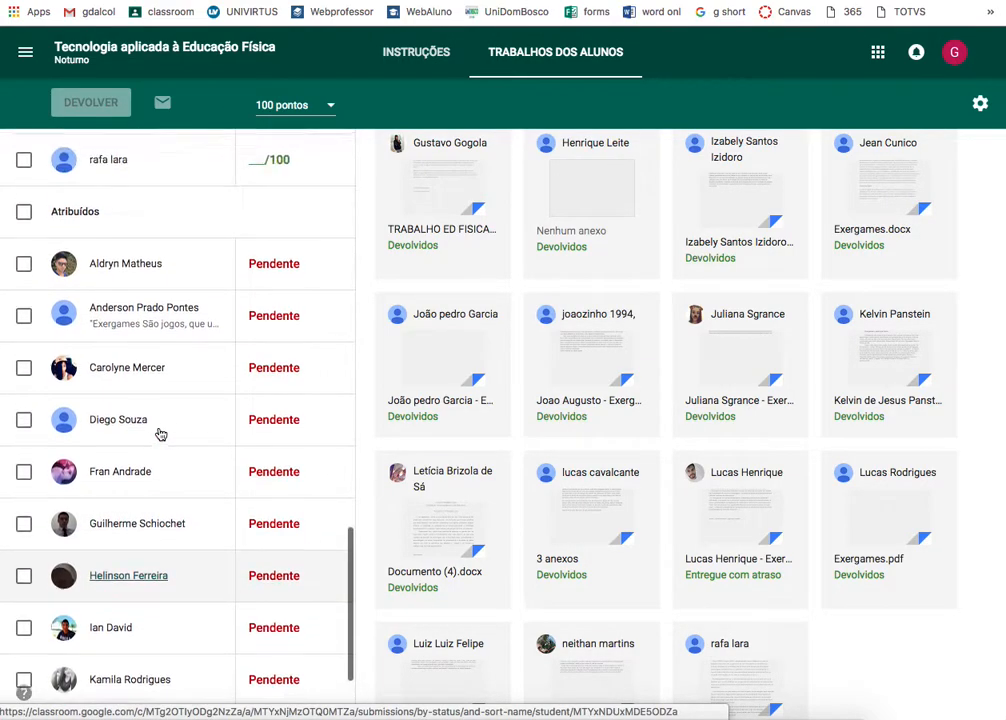
scroll(229, 380, up, 8)
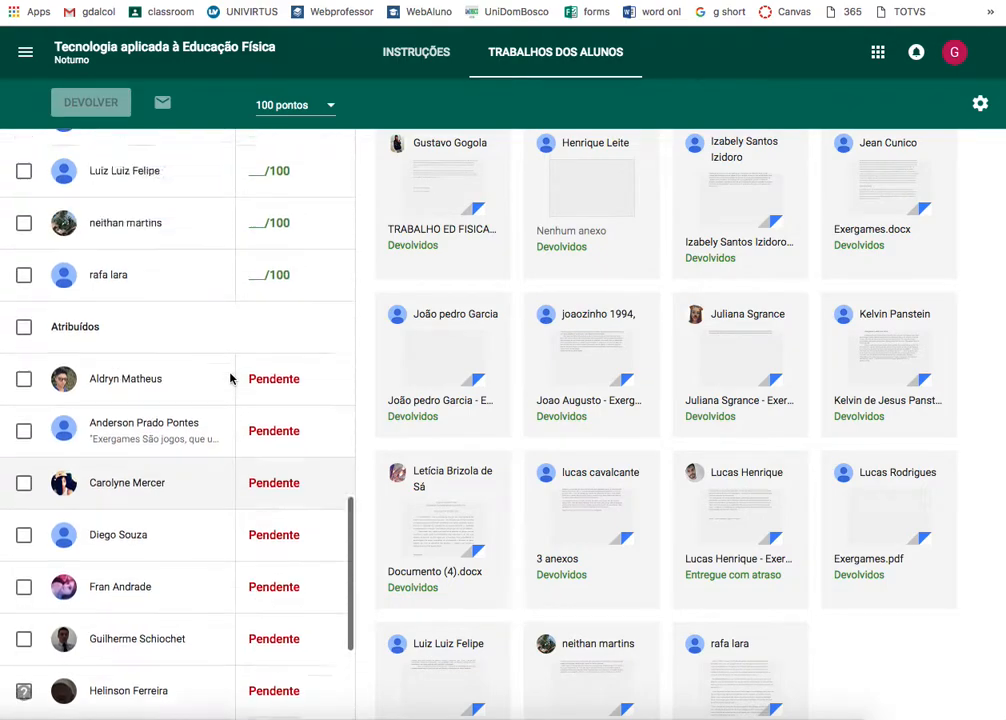
scroll(229, 378, up, 6)
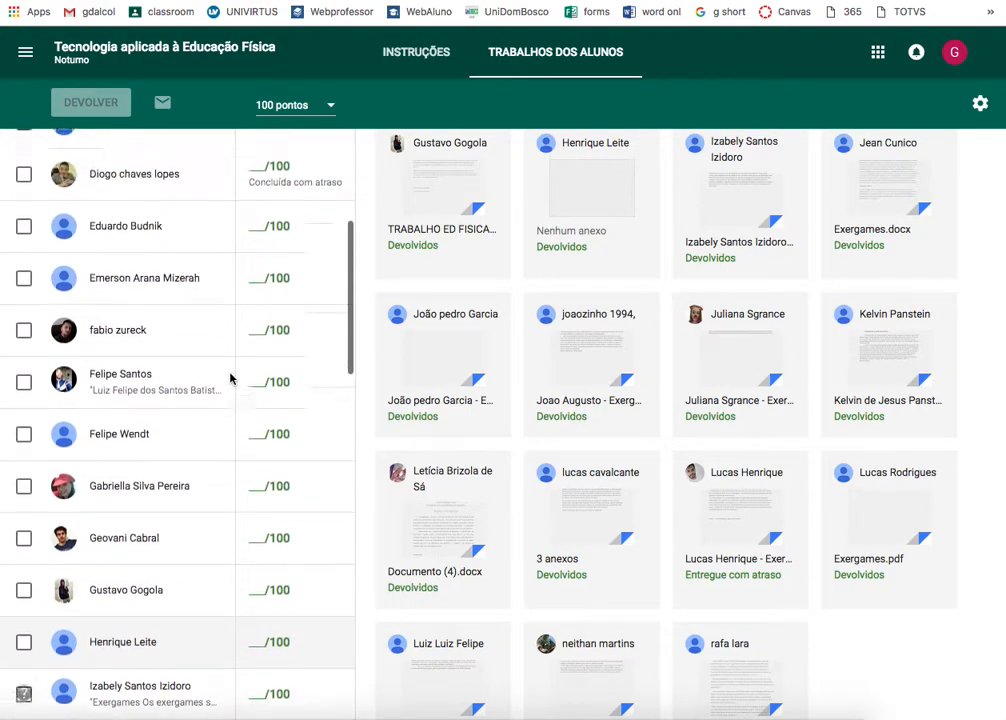
scroll(229, 378, up, 2)
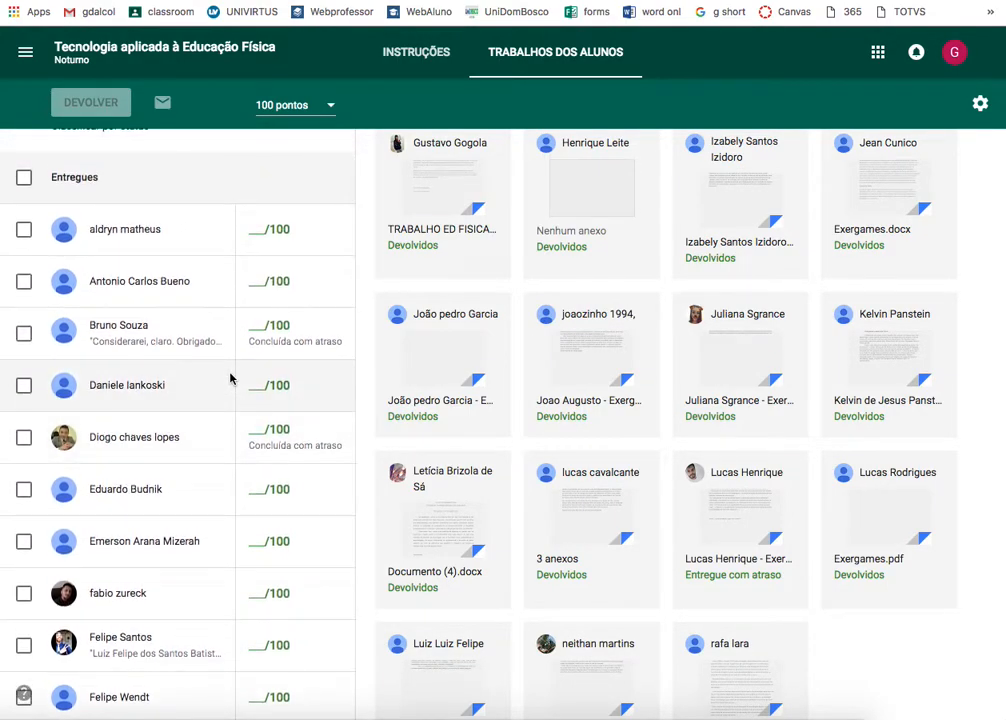
scroll(229, 378, down, 5)
scroll(229, 378, down, 10)
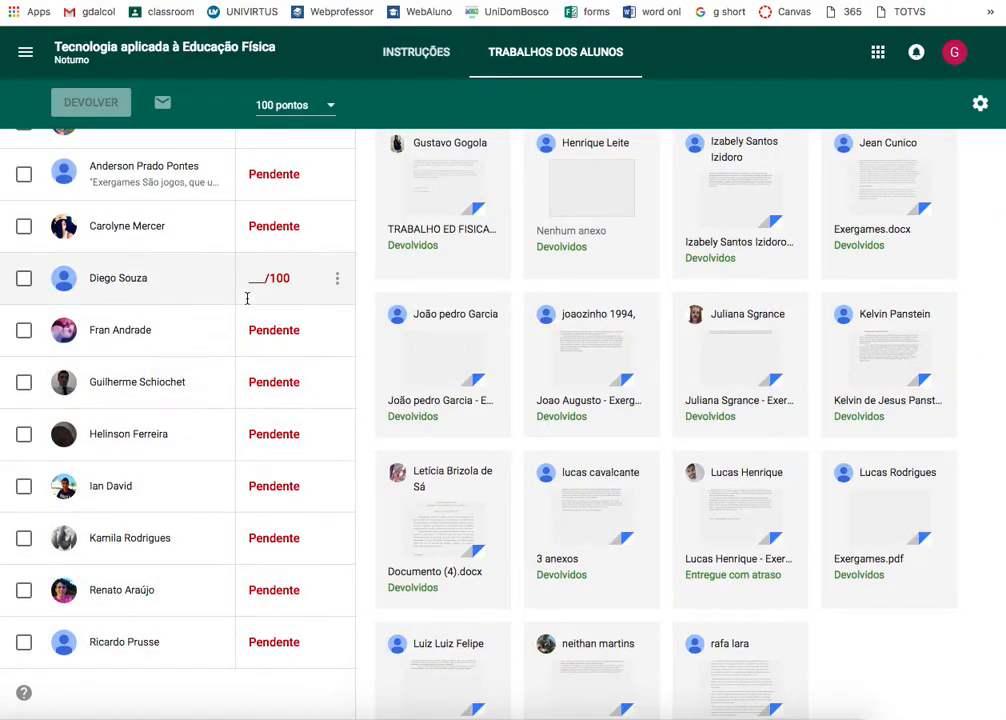
scroll(247, 298, up, 1)
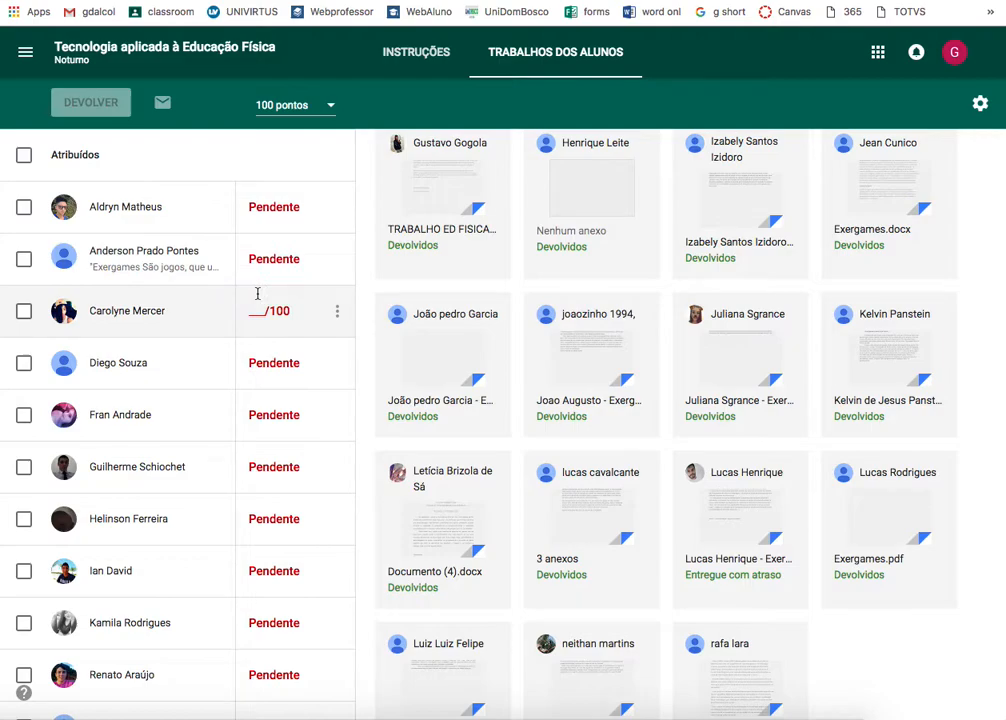
scroll(258, 293, up, 14)
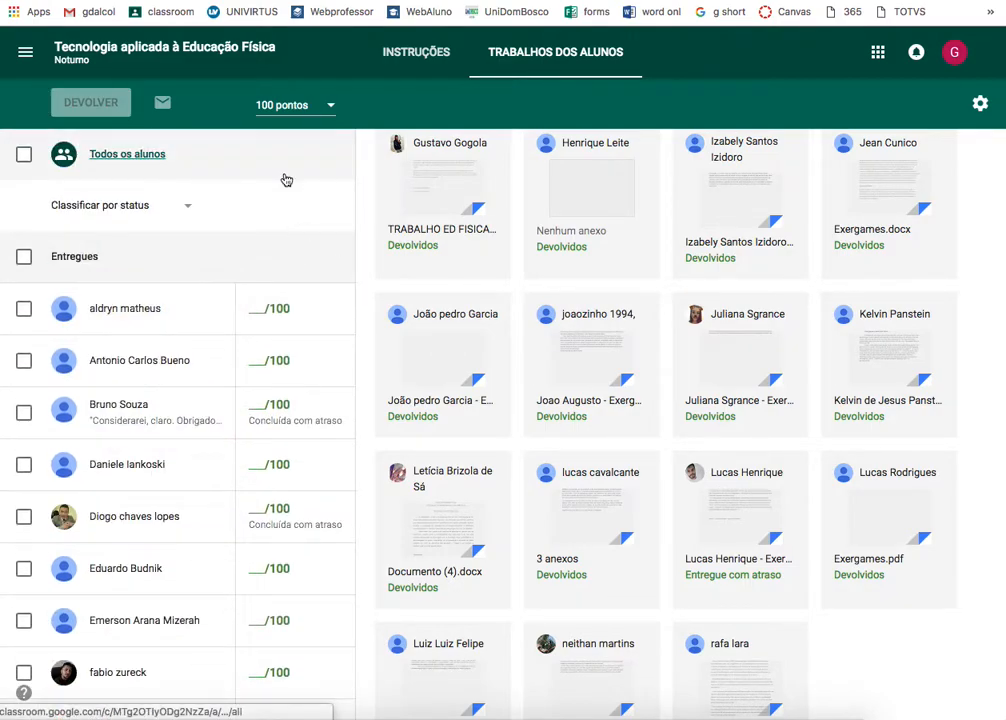
- View the Exergames instructions, then scroll the class Mural to the 17 de set announcement
click(446, 57)
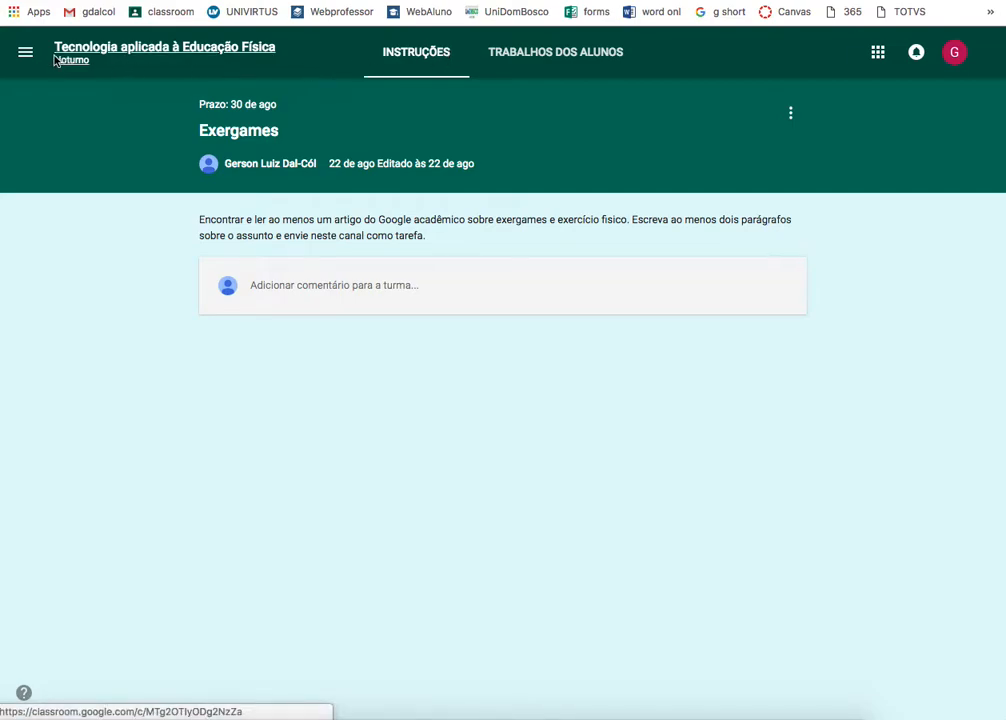
click(139, 58)
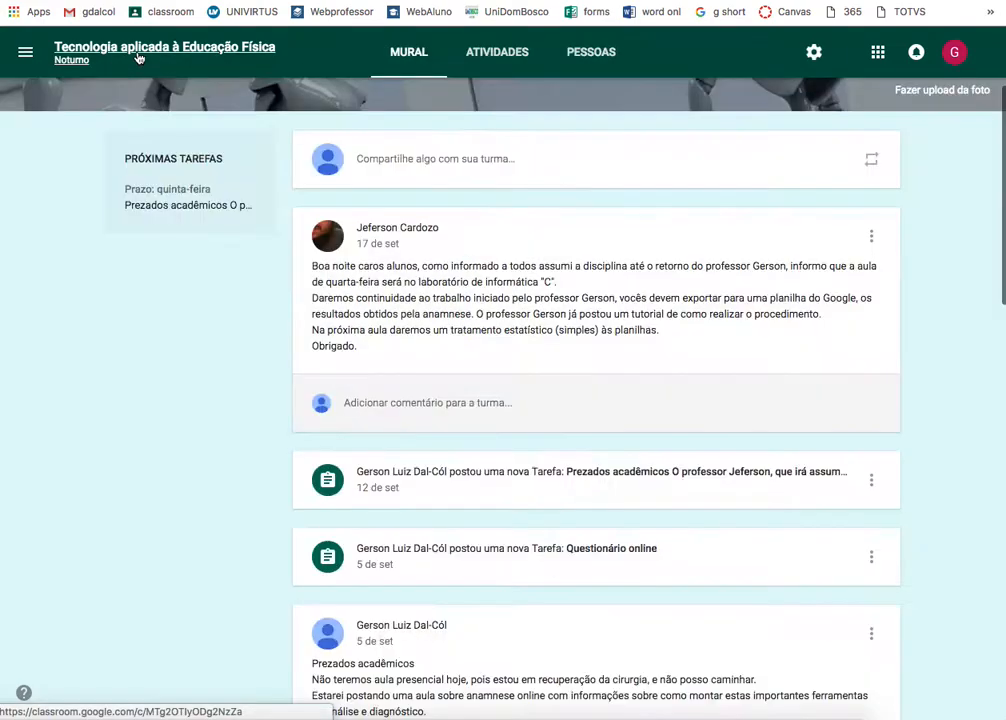
scroll(357, 296, down, 15)
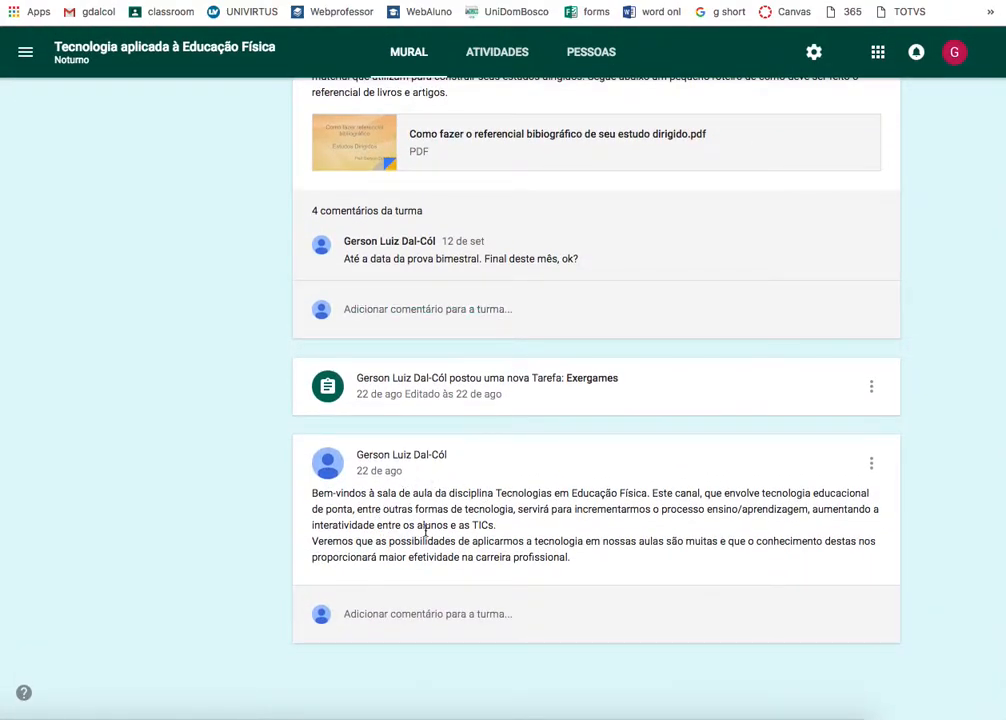
scroll(425, 500, up, 5)
scroll(425, 450, up, 15)
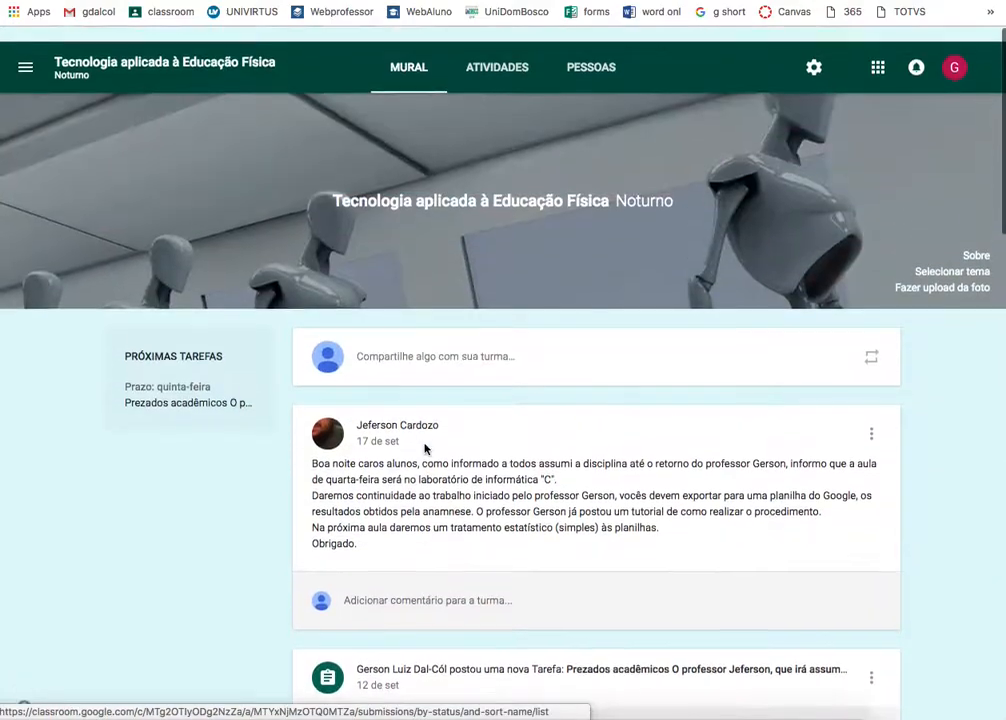